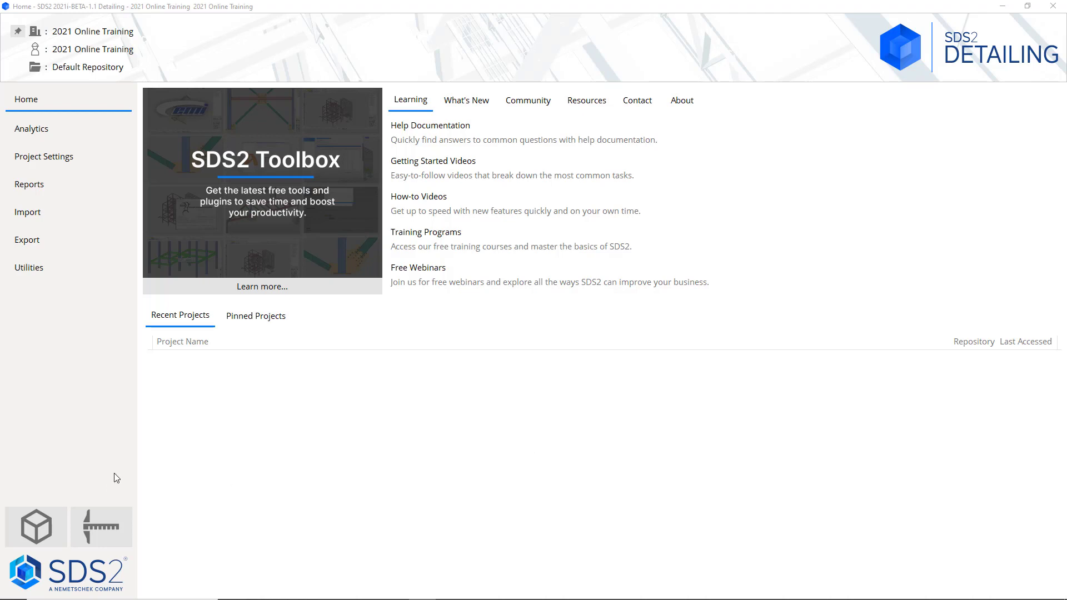
# Switch to Modeling and open the ANCHOR BOLT FRAMING PLAN erection view.
pyautogui.click(36, 527)
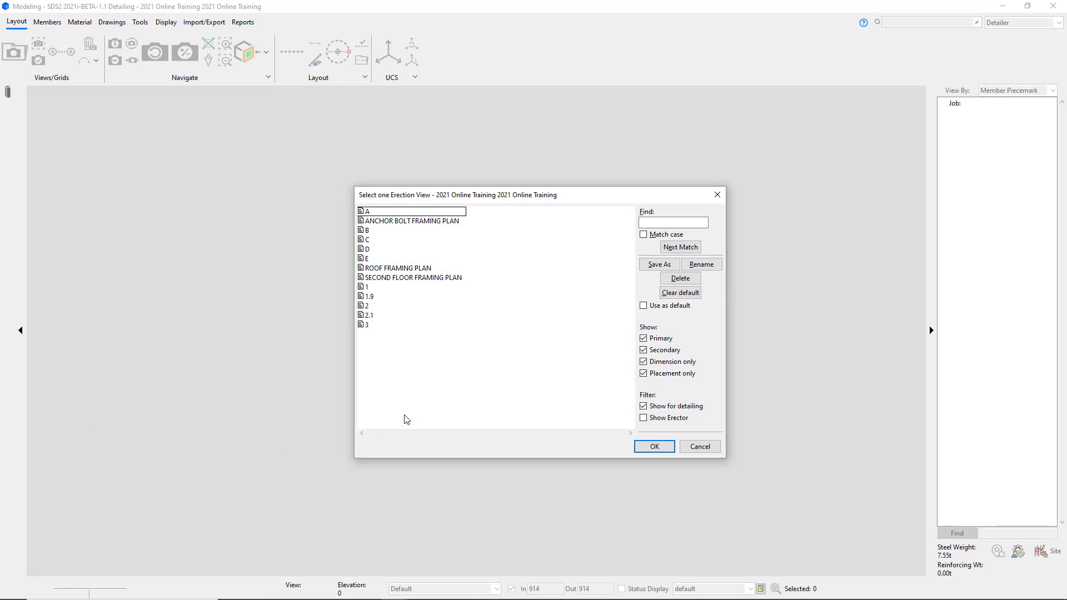
pyautogui.doubleClick(393, 222)
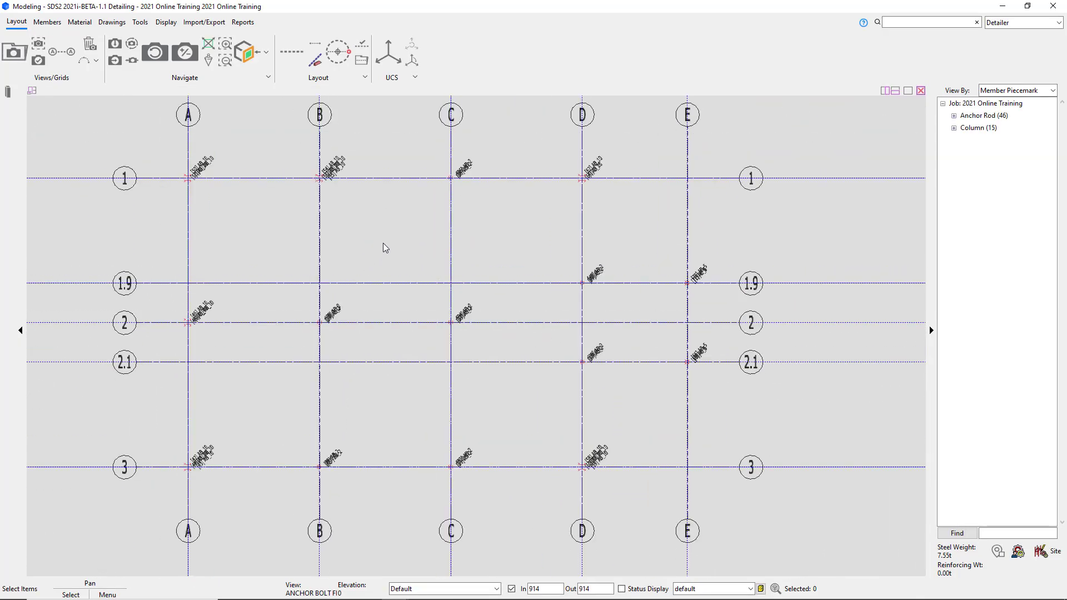
# Start detailing erection views, filter the list to views shown for detailing, and select ANCHOR BOLT FRAMING PLAN.
pyautogui.click(113, 25)
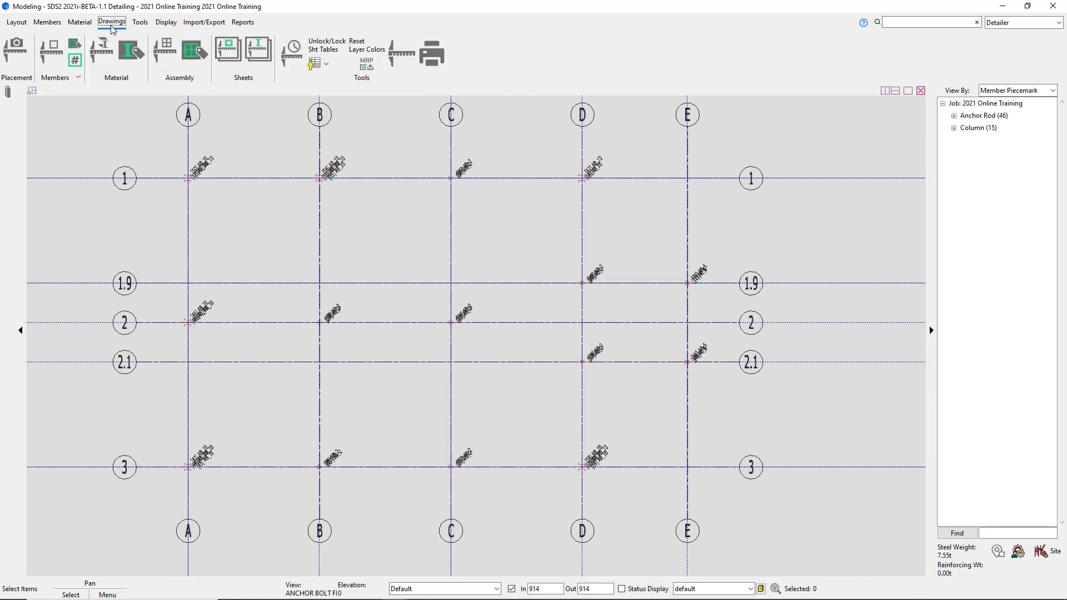
pyautogui.click(19, 55)
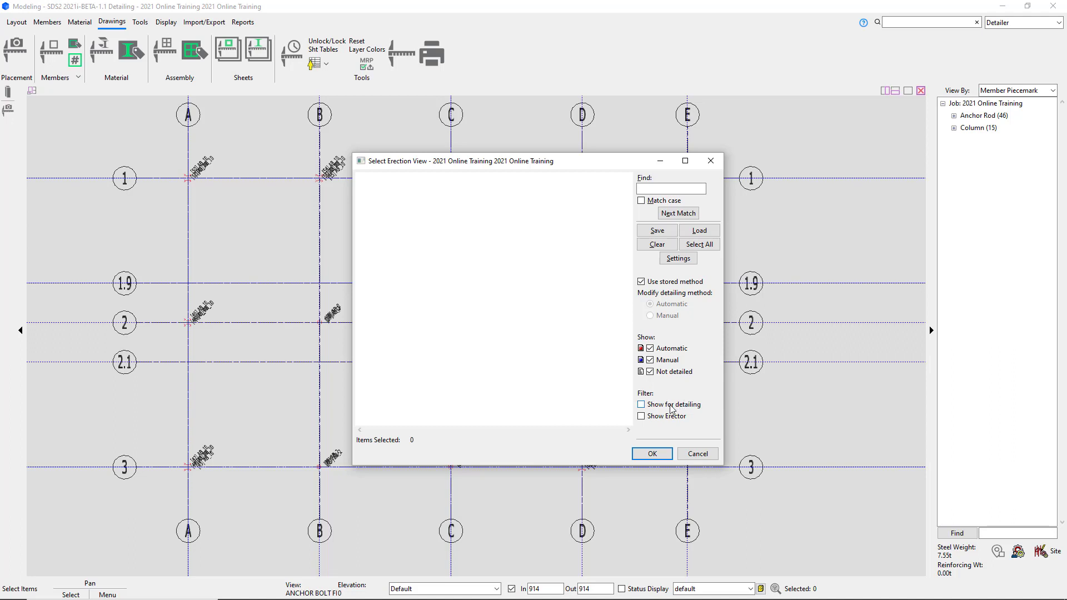
pyautogui.click(642, 405)
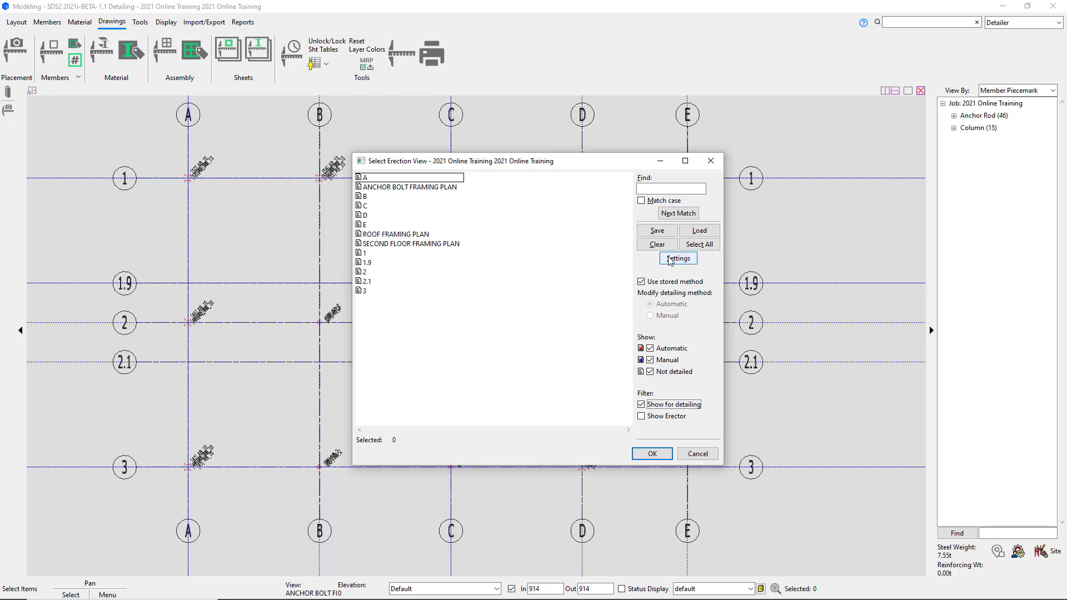
pyautogui.click(392, 189)
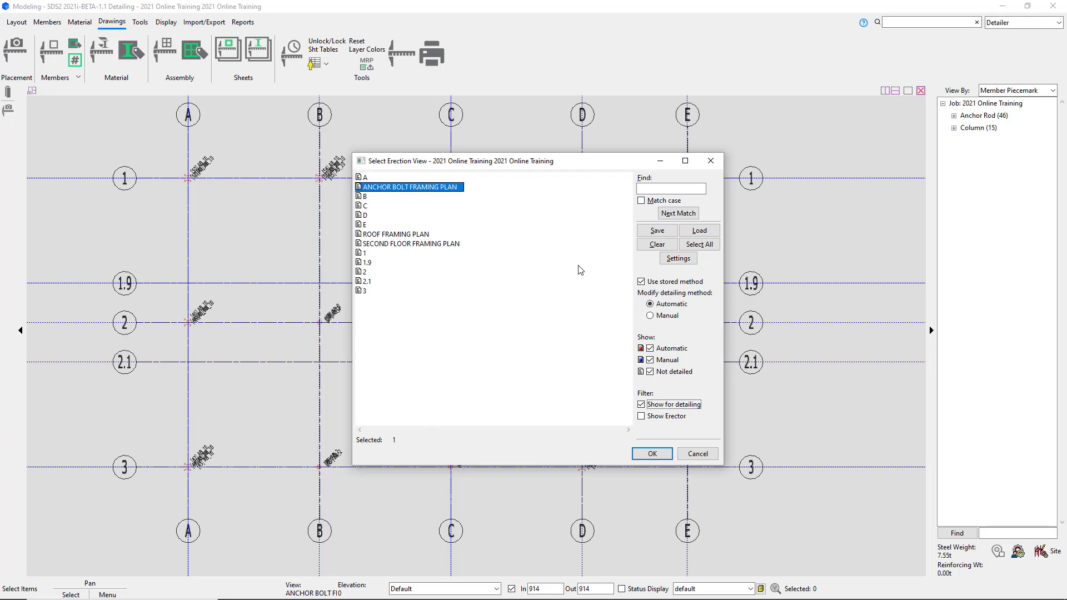
# Open the erection view detailing settings and reposition the dialog over the model.
pyautogui.click(684, 264)
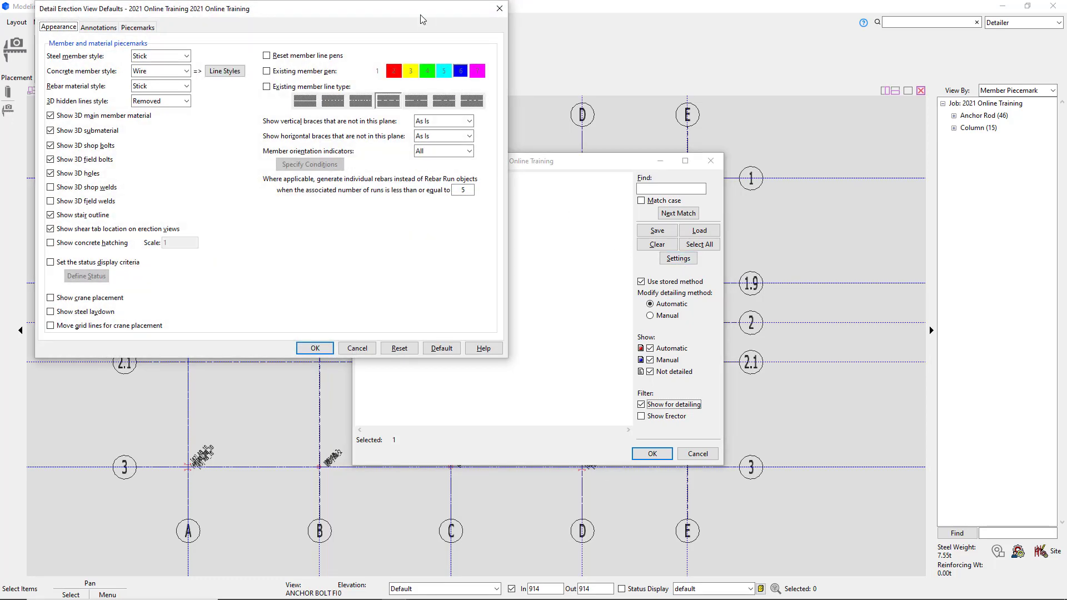
pyautogui.moveTo(425, 18); pyautogui.dragTo(564, 136)
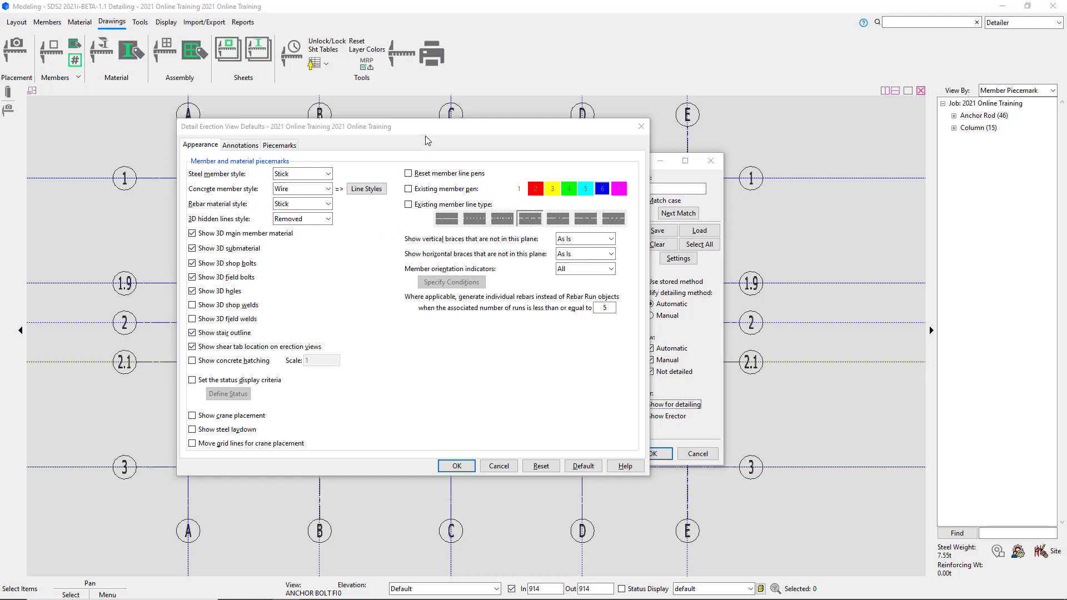
pyautogui.moveTo(421, 139); pyautogui.dragTo(378, 143)
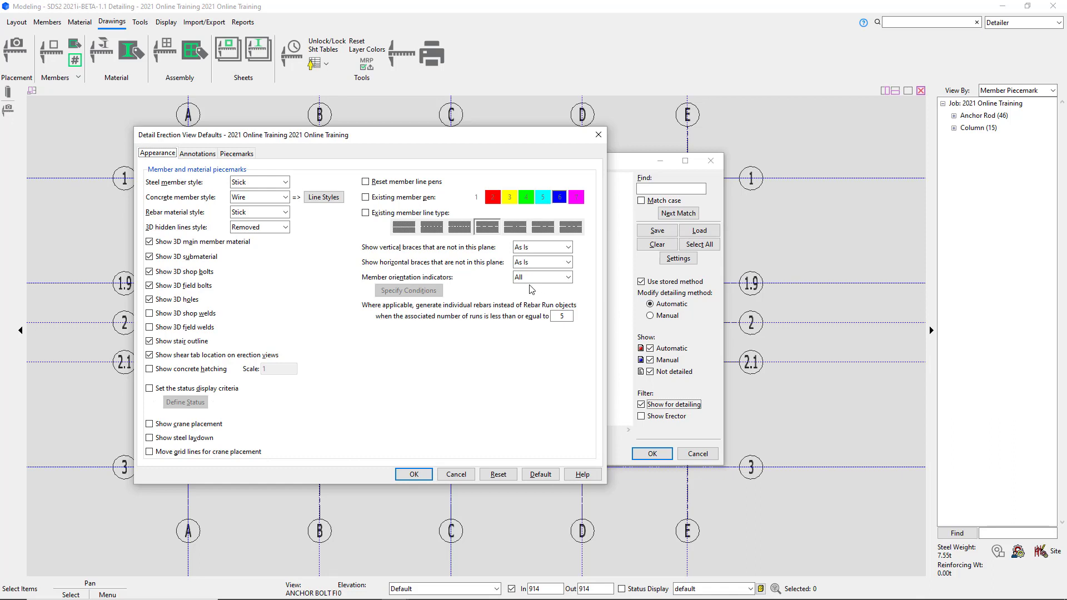
pyautogui.moveTo(414, 142); pyautogui.dragTo(548, 144)
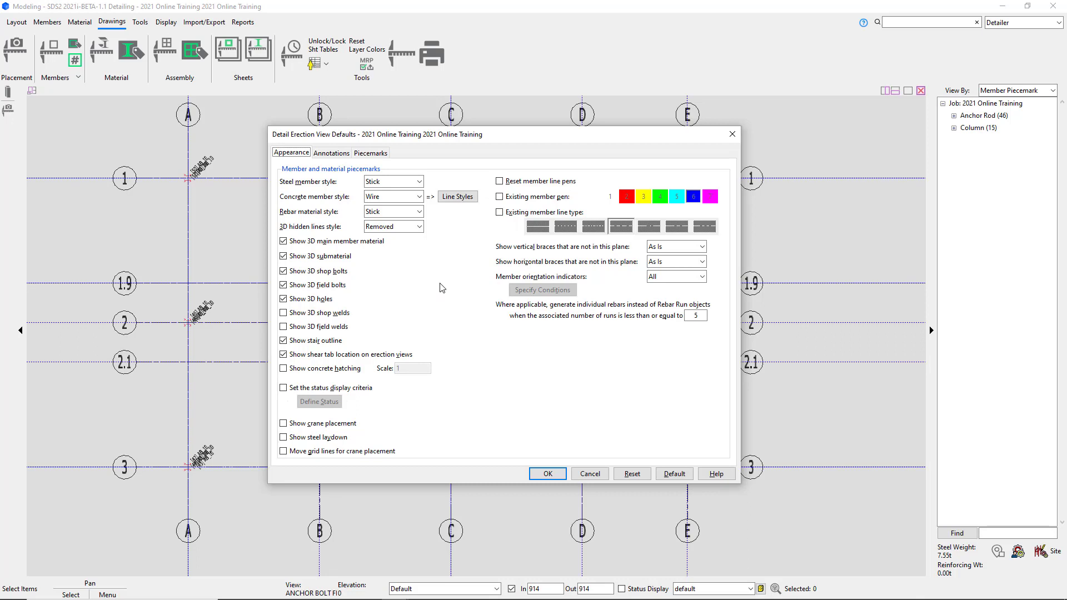
# Review the available display styles for steel members and concrete members.
pyautogui.click(421, 183)
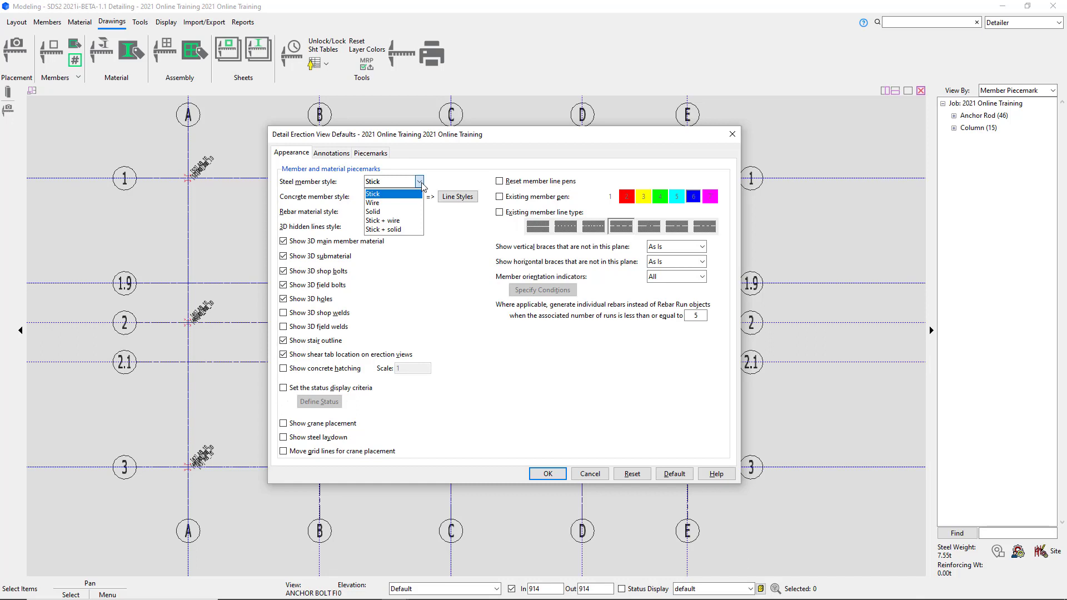
pyautogui.click(447, 185)
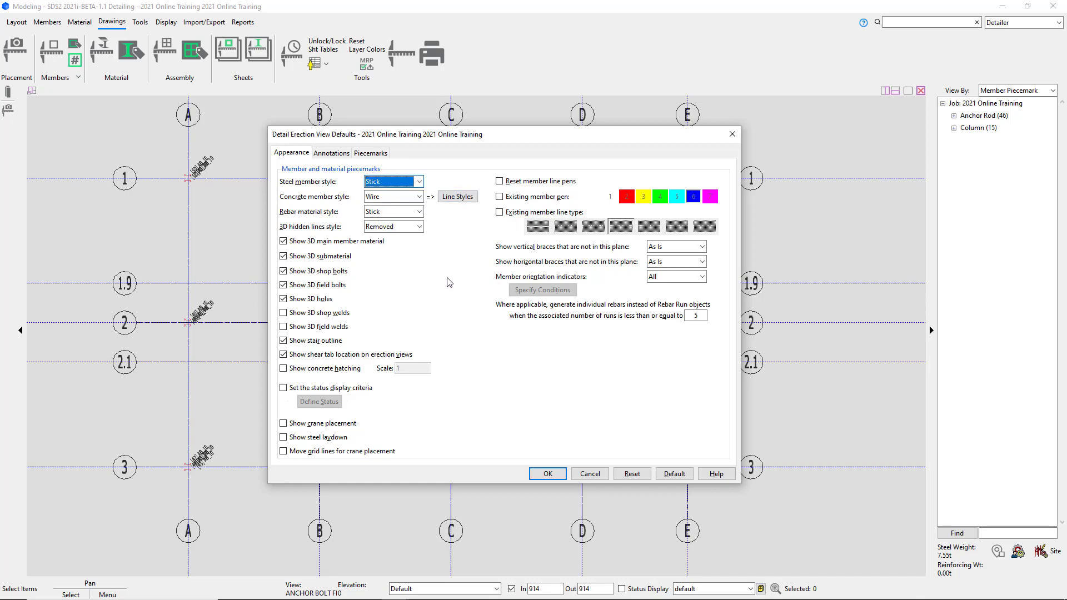
pyautogui.click(419, 198)
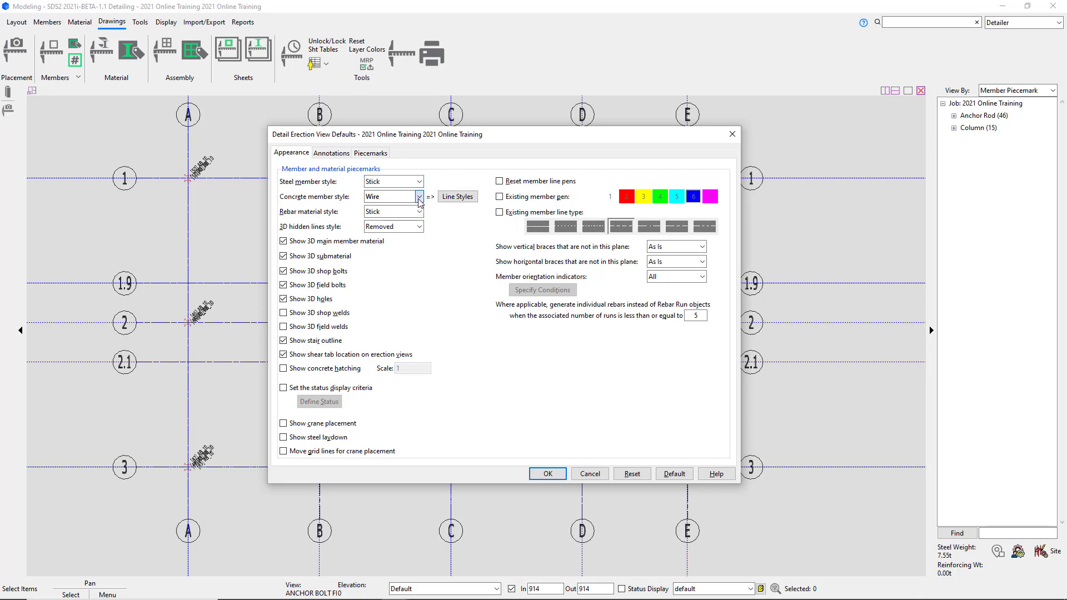
pyautogui.click(419, 198)
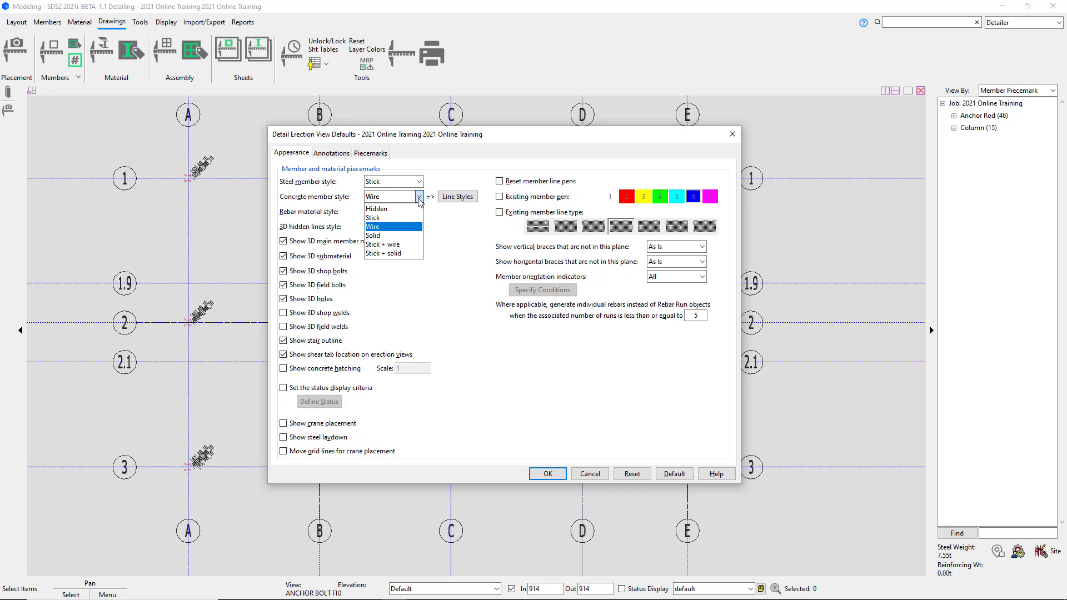
pyautogui.click(459, 223)
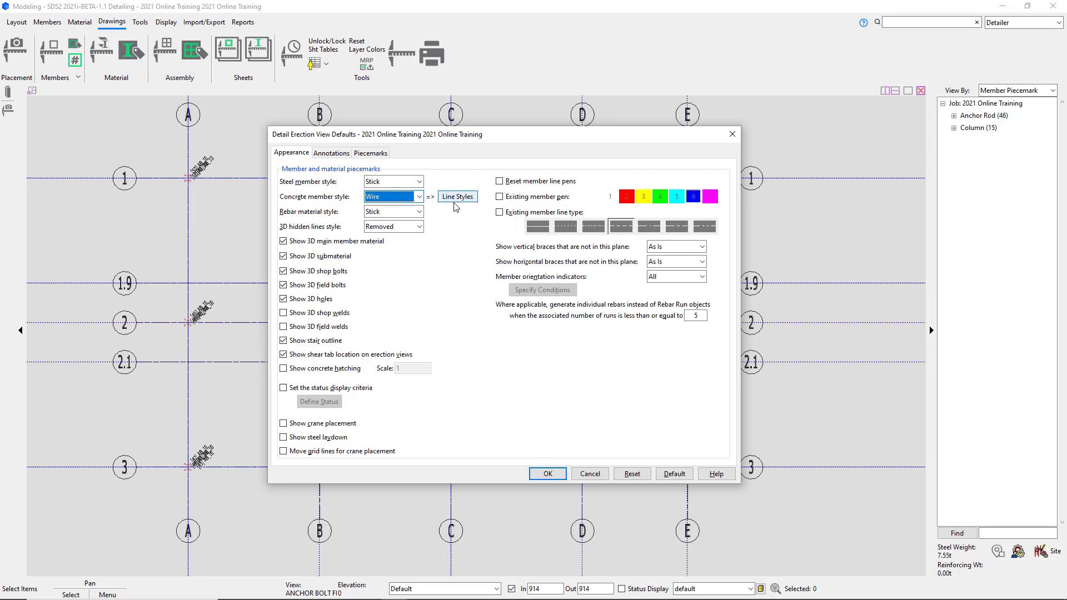
# Try enabling a custom line style for the Concrete Wall member type and discard the concrete line style changes.
pyautogui.click(454, 199)
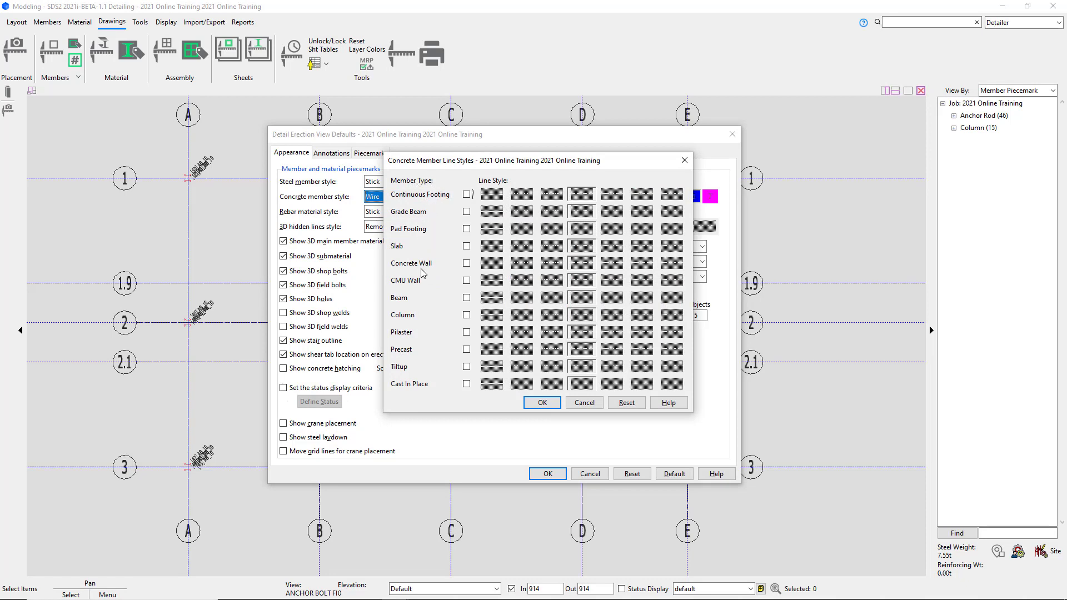
pyautogui.click(466, 264)
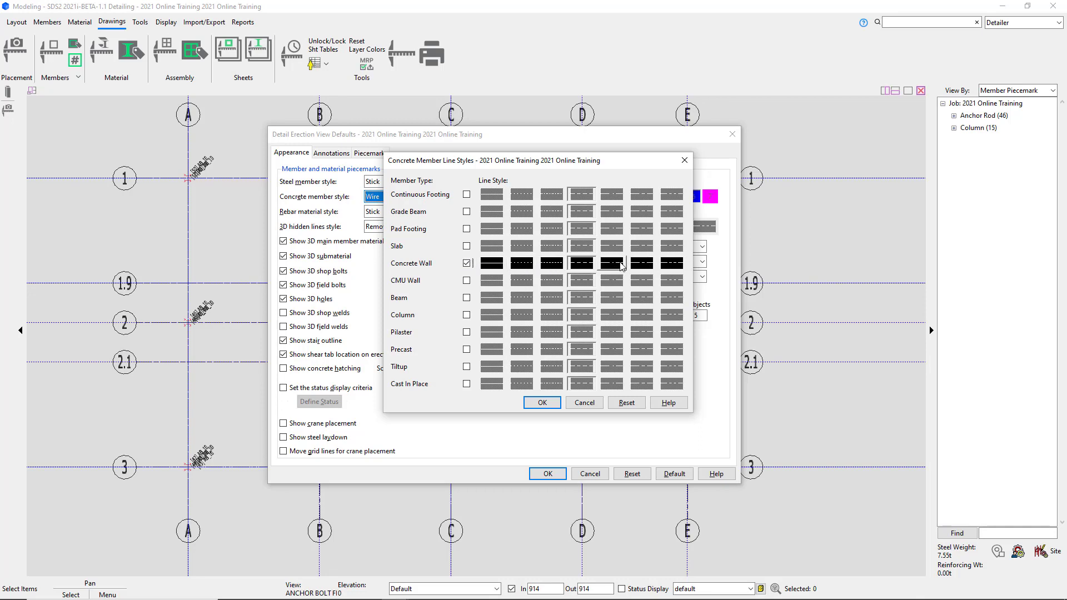
pyautogui.click(466, 264)
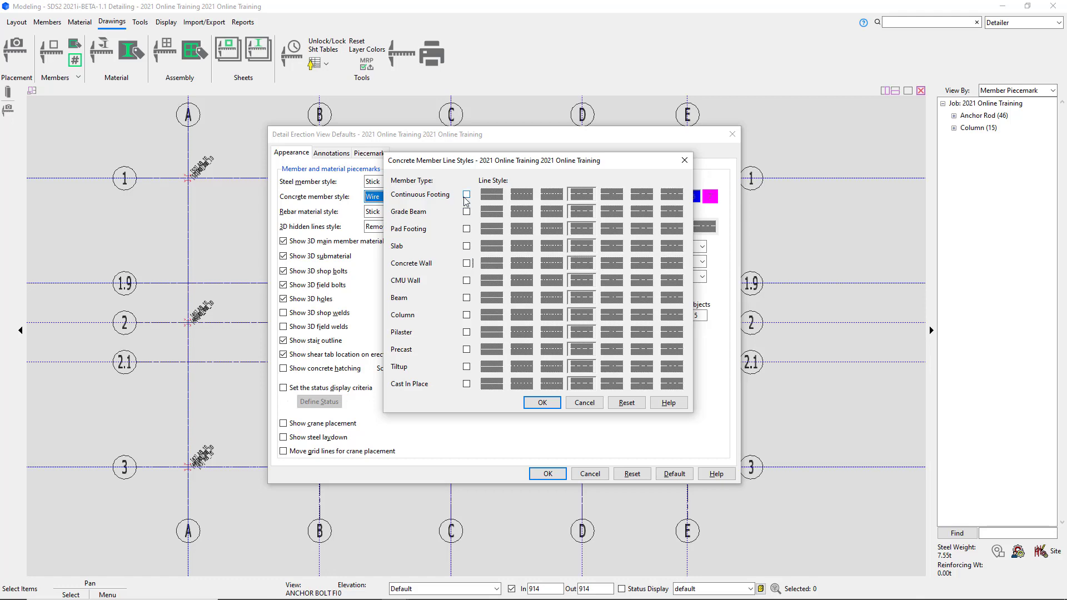
pyautogui.click(582, 405)
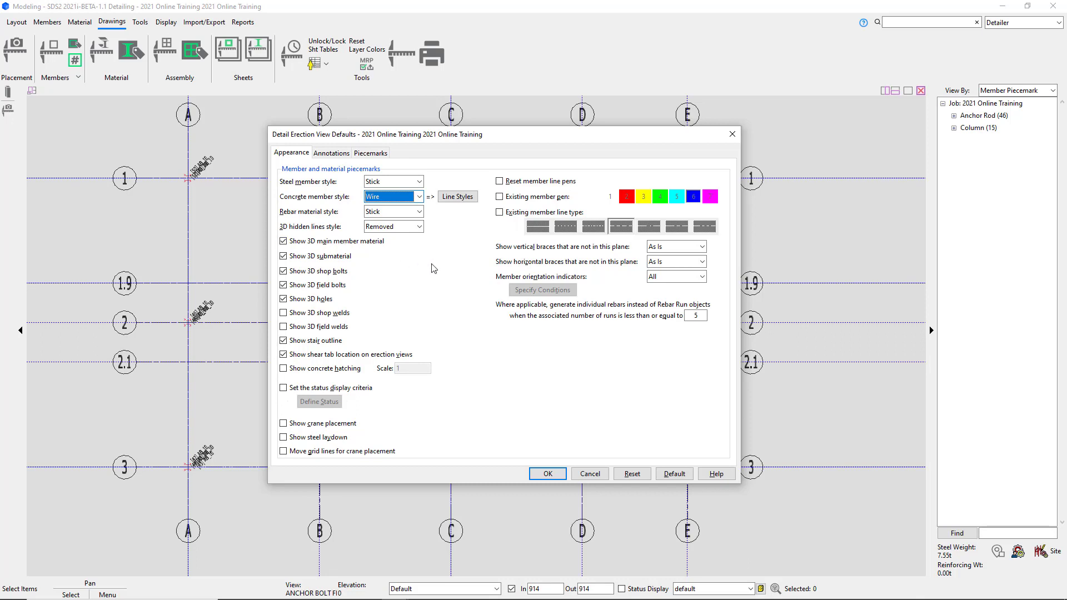
# Review the 3D hidden line styles, and try enabling the existing member pen and existing member line type.
pyautogui.click(420, 228)
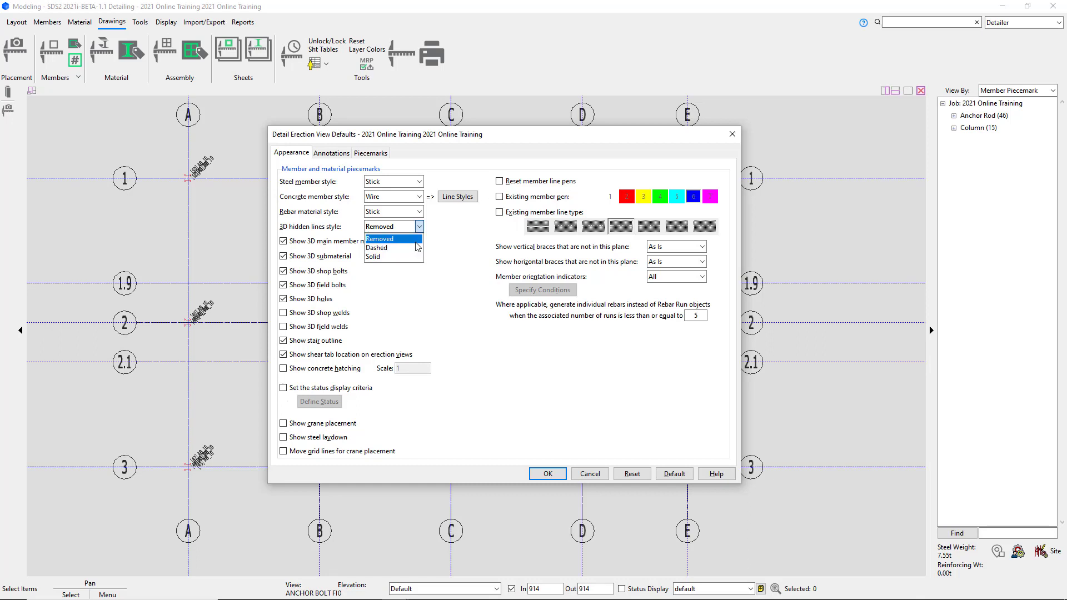
pyautogui.click(416, 240)
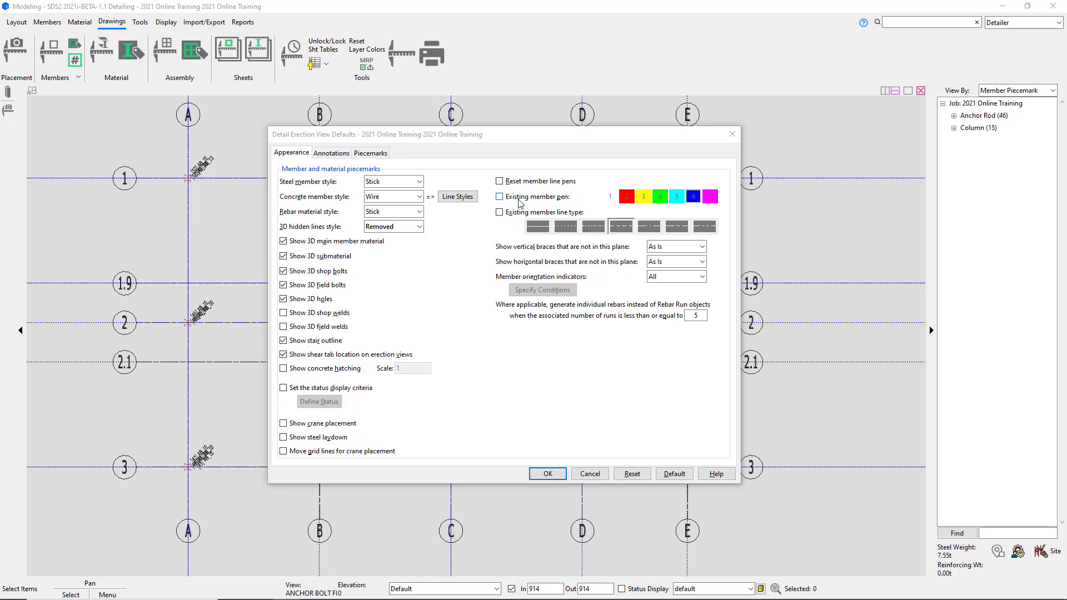
pyautogui.click(511, 198)
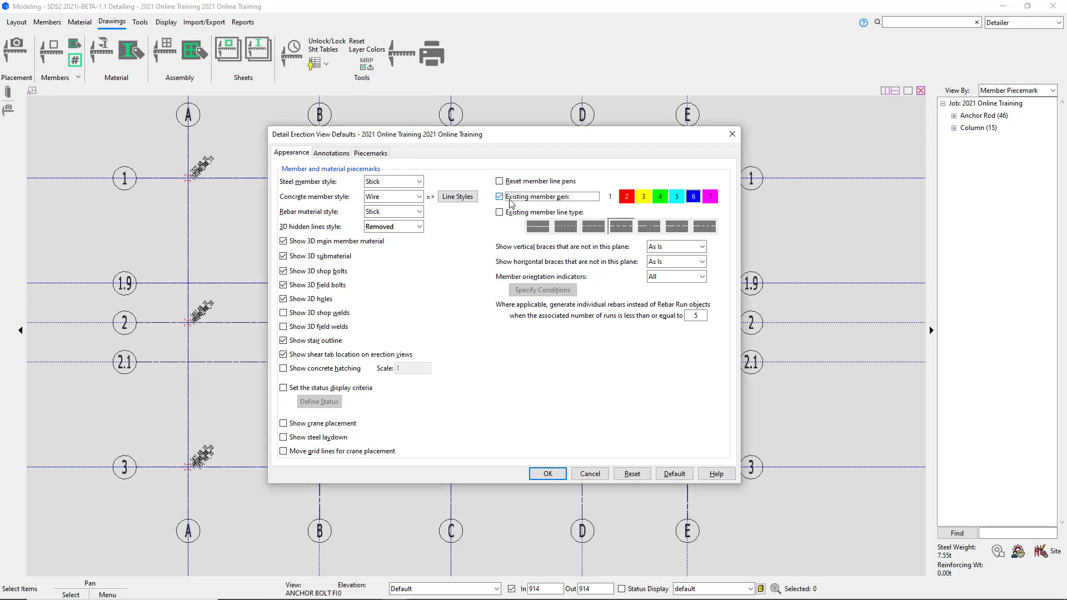
pyautogui.click(503, 214)
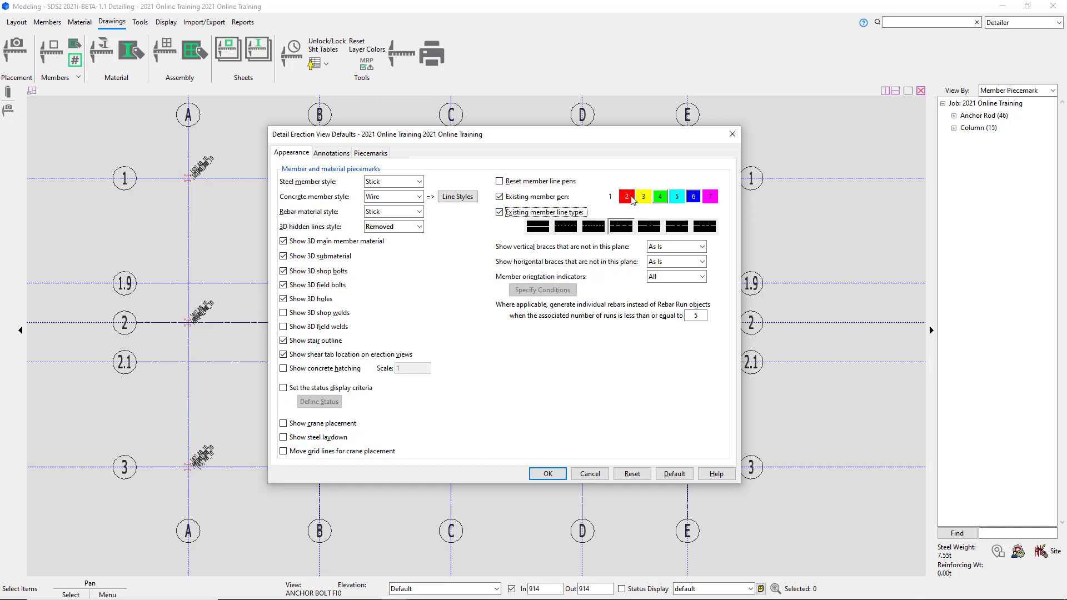
pyautogui.click(502, 212)
pyautogui.click(500, 197)
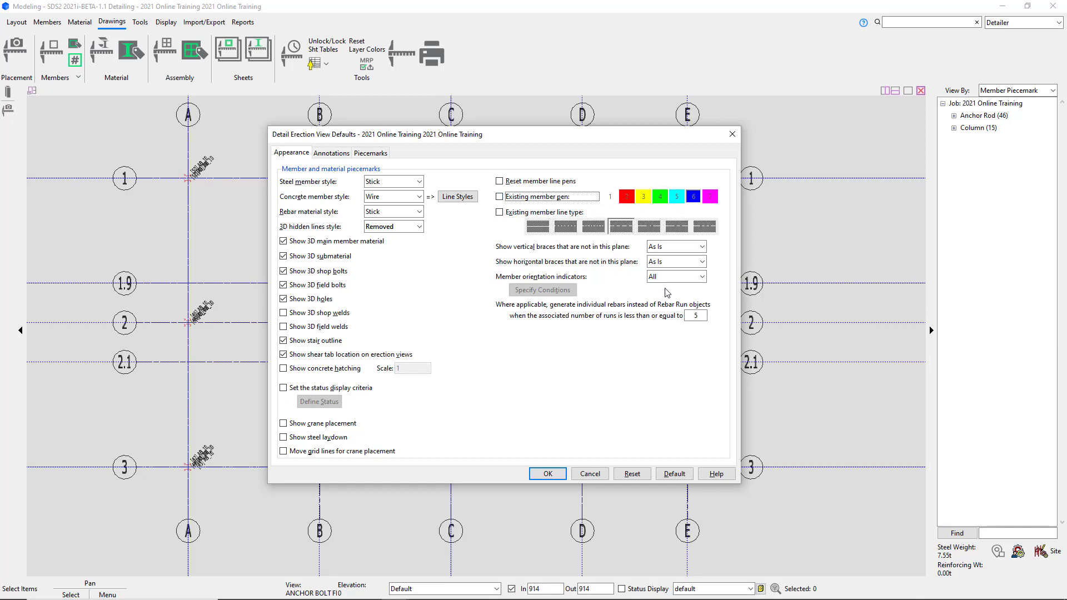
# Review the display options for vertical braces that are not in this plane.
pyautogui.click(702, 246)
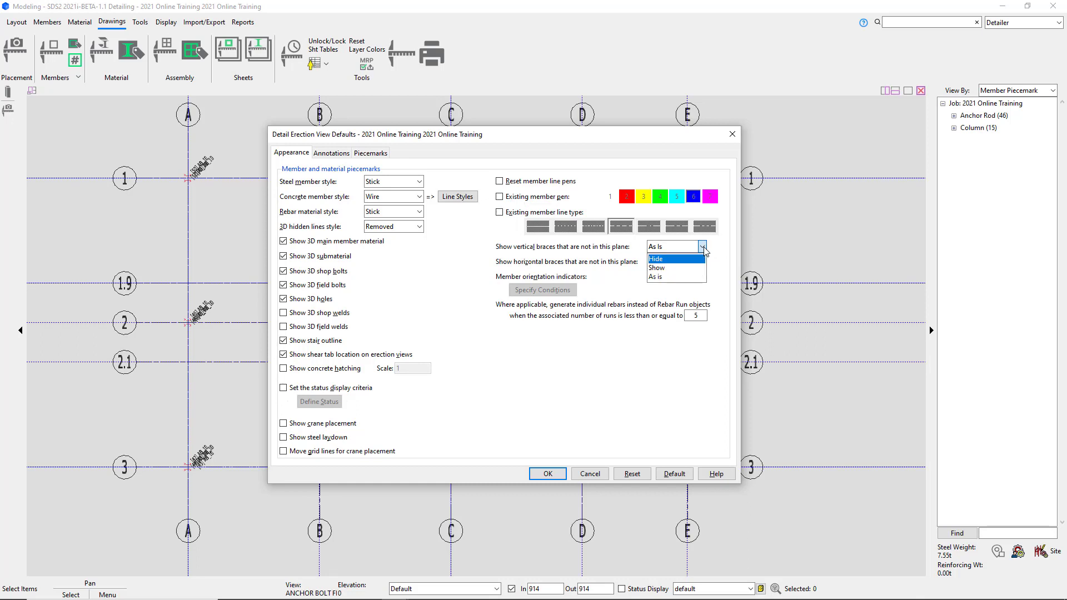
pyautogui.click(714, 252)
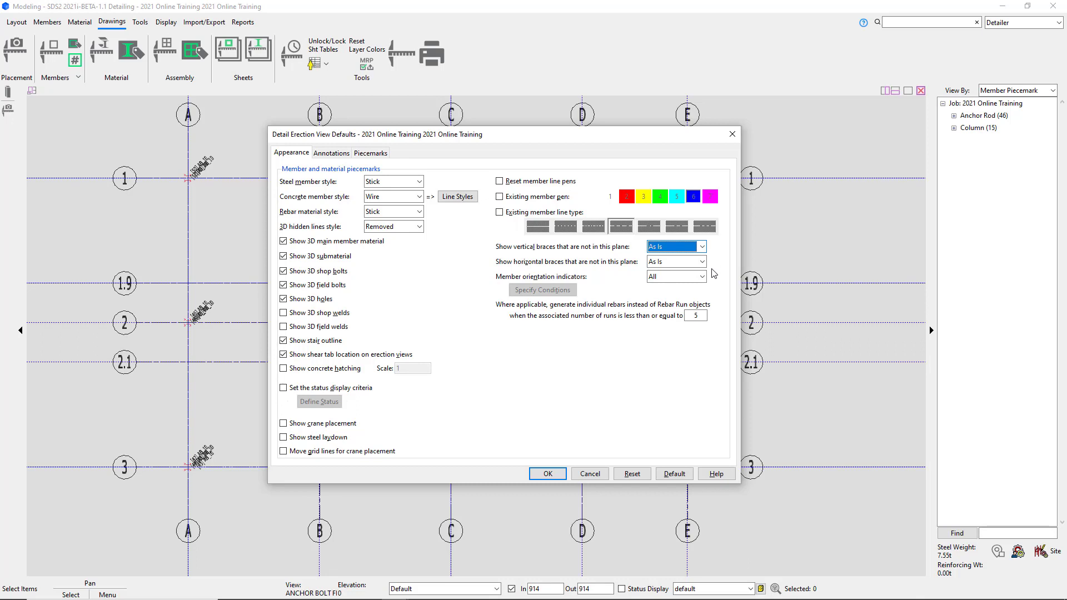
pyautogui.press('Tab')
pyautogui.press('Tab')
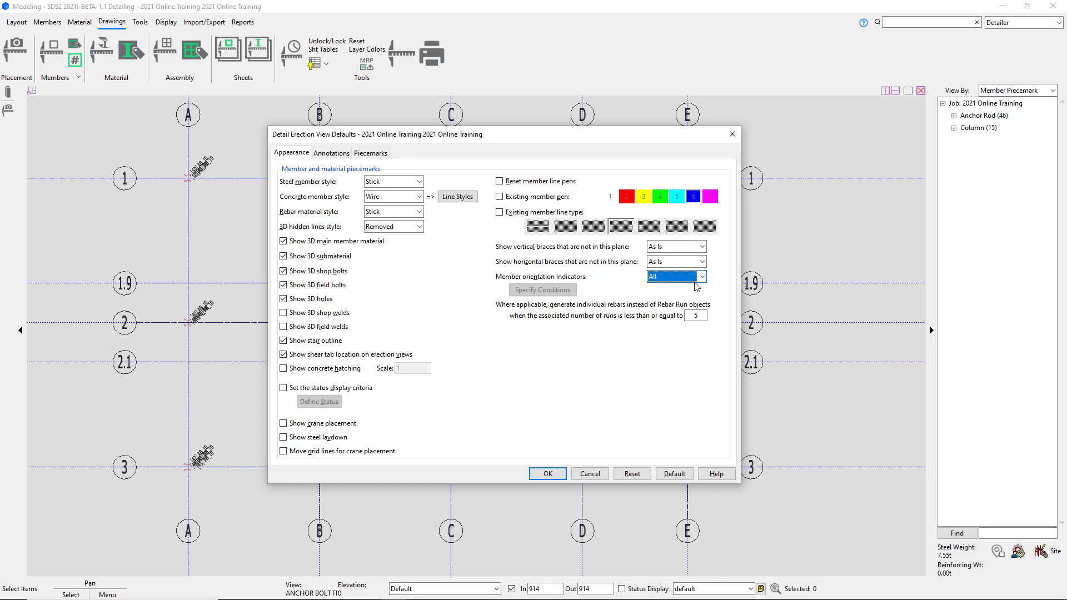
# Try the Conditional option for member orientation indicators and restore the setting to All.
pyautogui.click(703, 278)
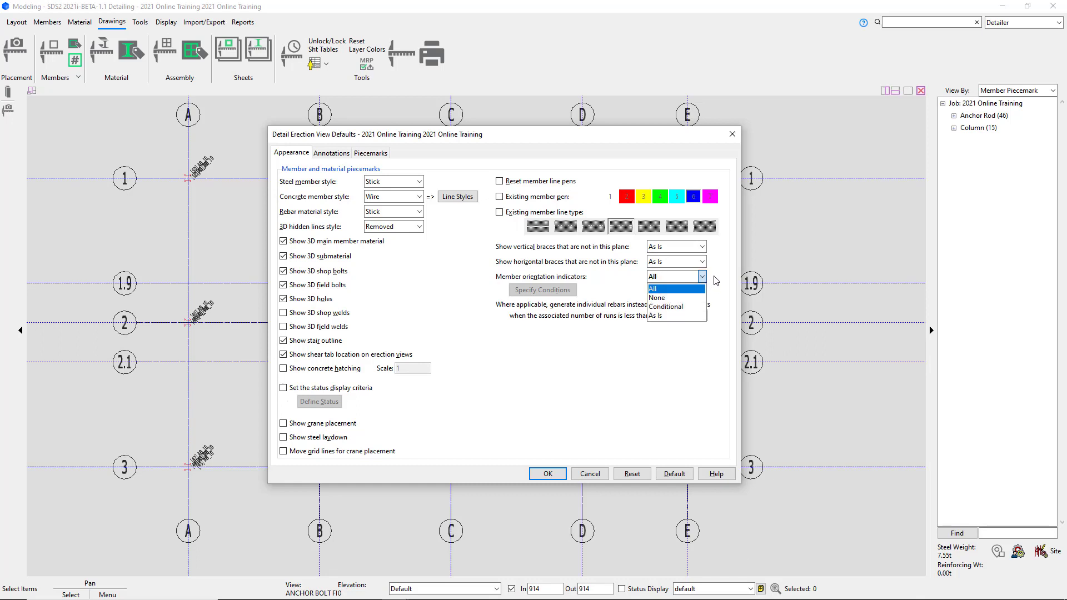
pyautogui.click(695, 306)
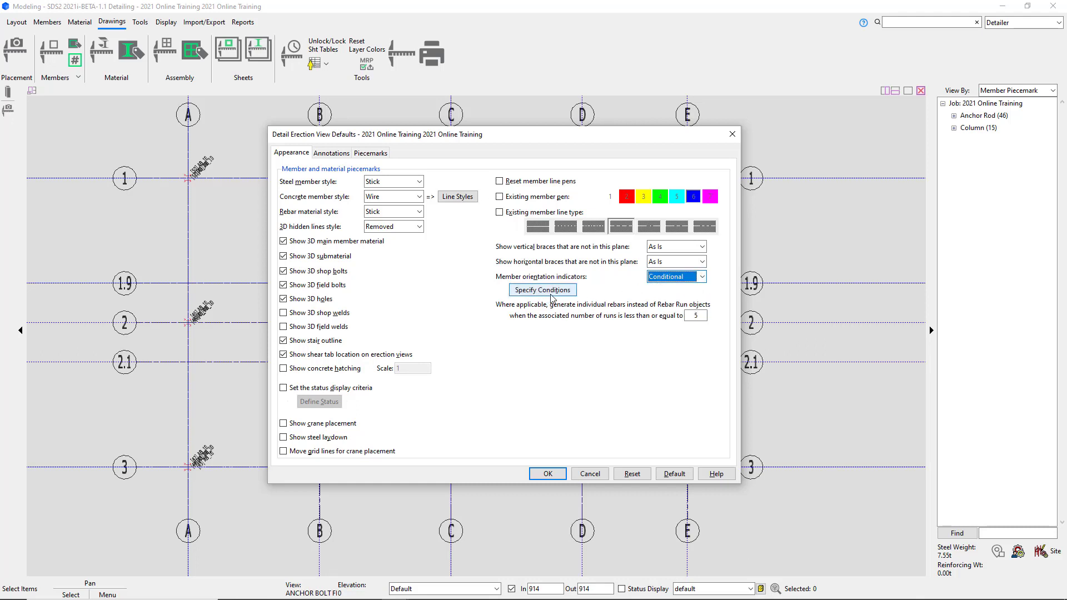
pyautogui.click(701, 278)
pyautogui.click(696, 286)
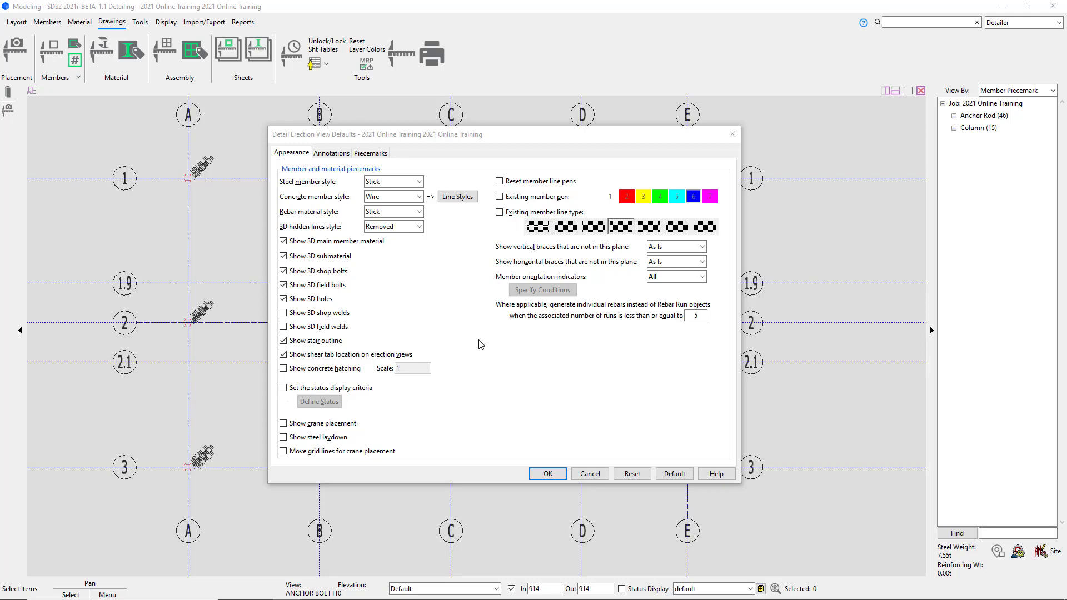
# Enable dimensioning of the anchor bolt layout in the annotation settings and go to the bottom of base plate prefix.
pyautogui.click(337, 156)
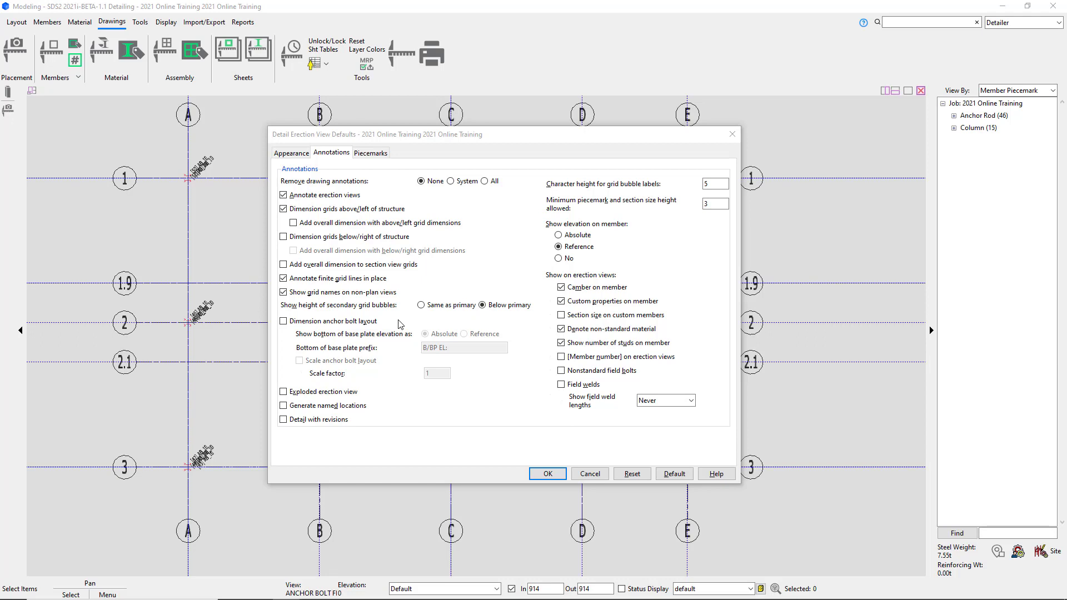
pyautogui.click(285, 322)
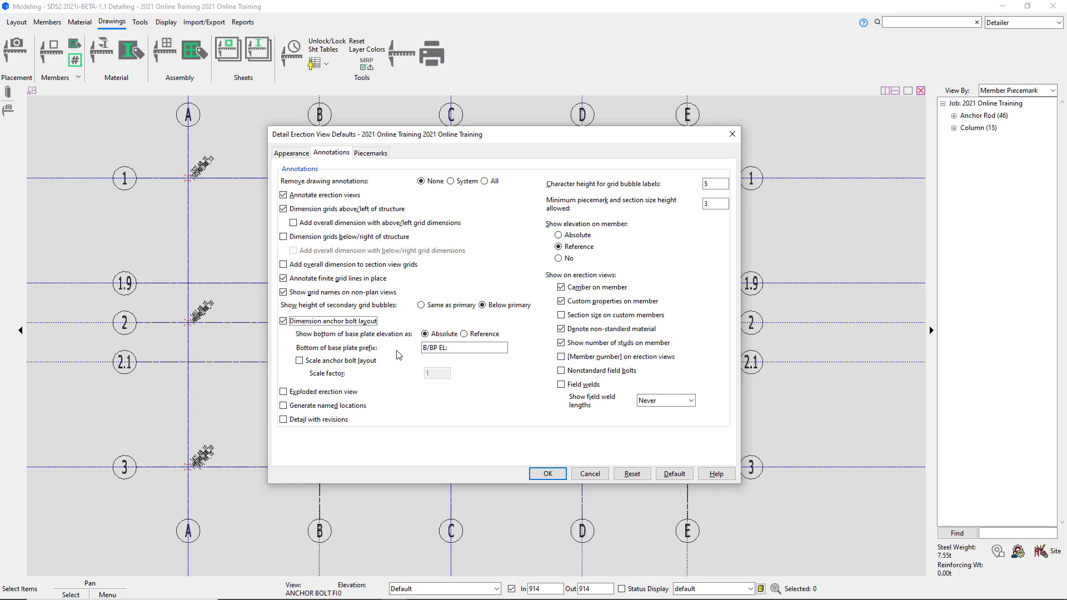
pyautogui.click(462, 349)
pyautogui.click(462, 349)
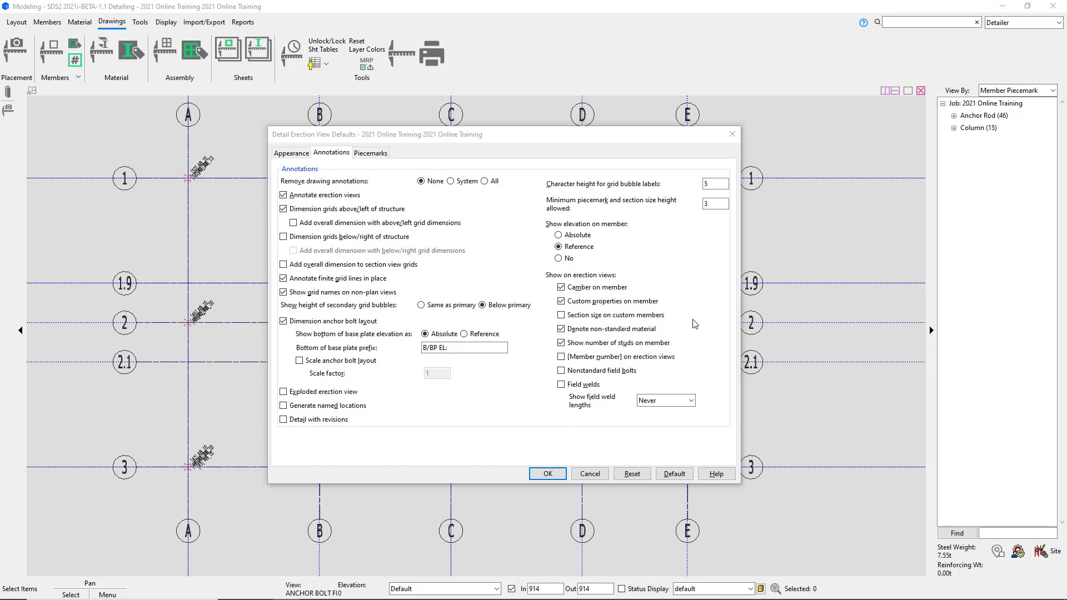
# Review the piecemark settings and the display options for old piecemarks on cross-section marks.
pyautogui.click(378, 155)
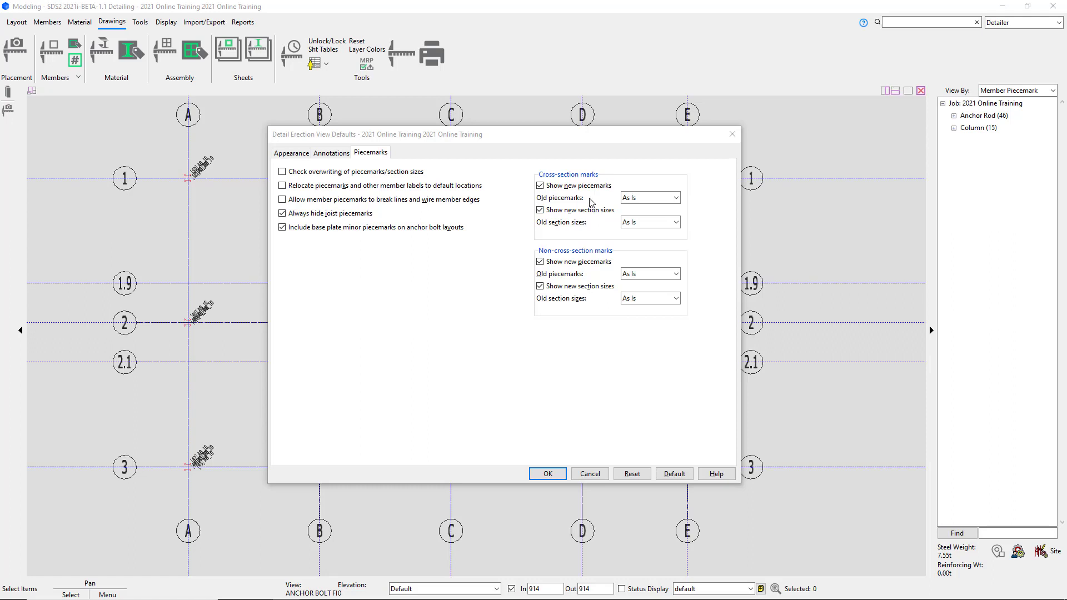
pyautogui.click(676, 198)
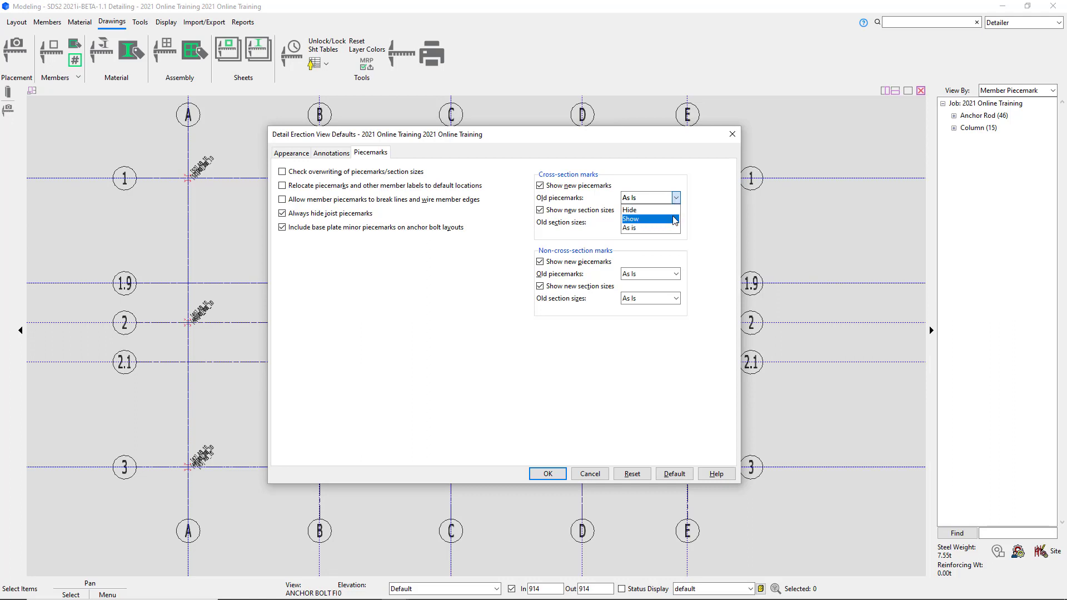
pyautogui.click(707, 190)
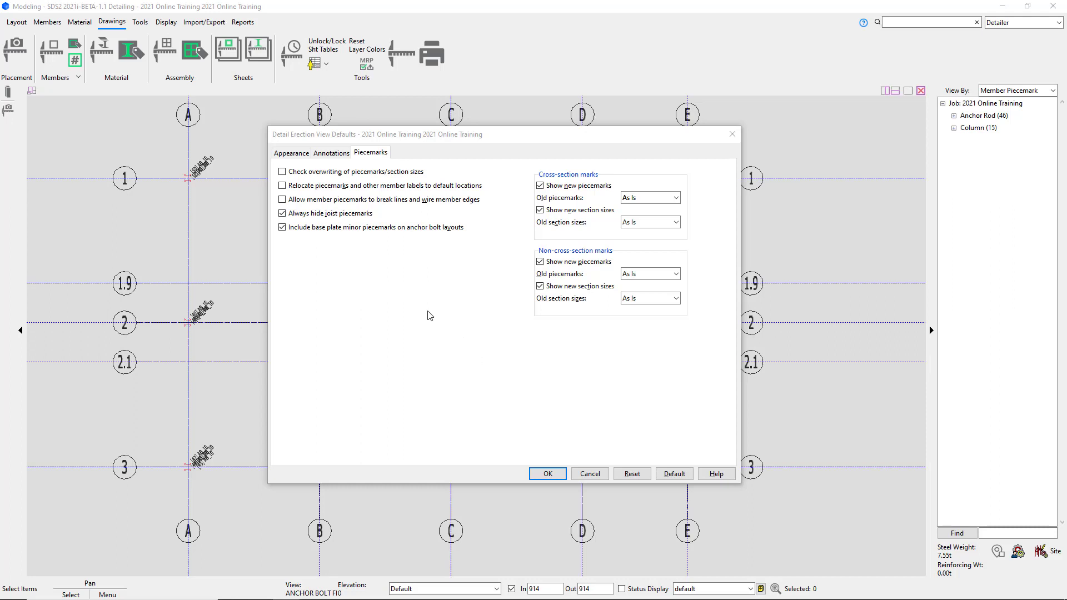
# Set the steel member style to Wire in the appearance settings and accept the erection view detailing defaults.
pyautogui.click(293, 154)
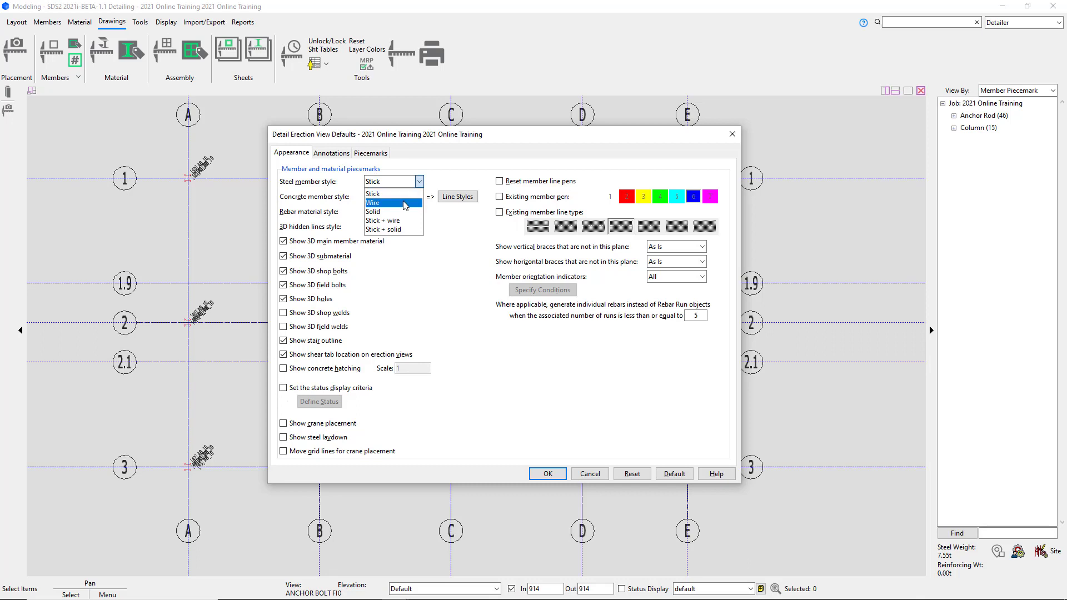
pyautogui.click(405, 204)
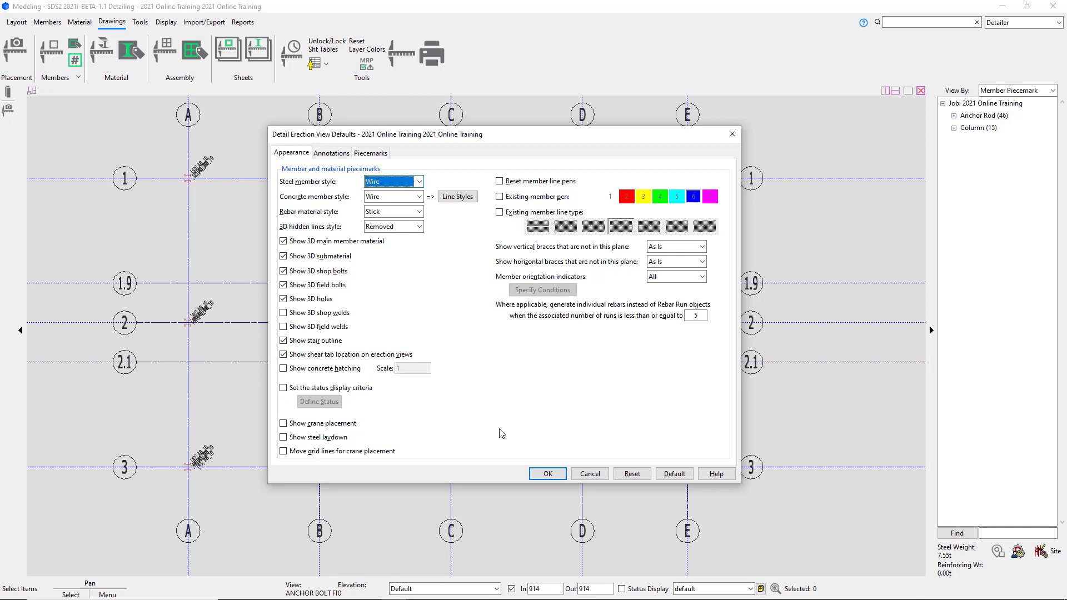
pyautogui.click(542, 474)
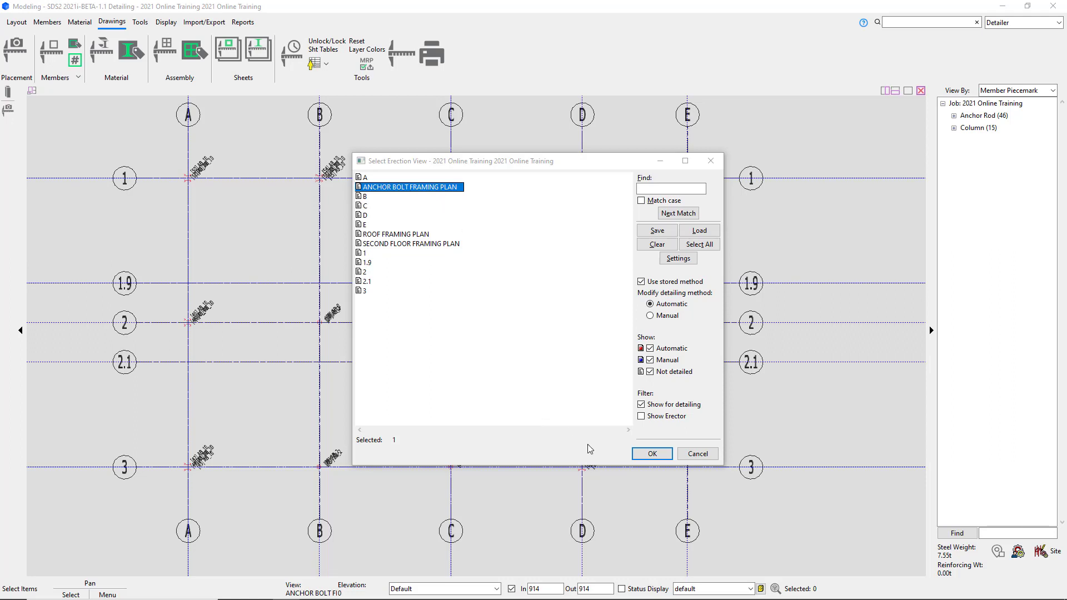
# Detail the selected ANCHOR BOLT FRAMING PLAN erection view automatically and close the generation progress report.
pyautogui.click(645, 455)
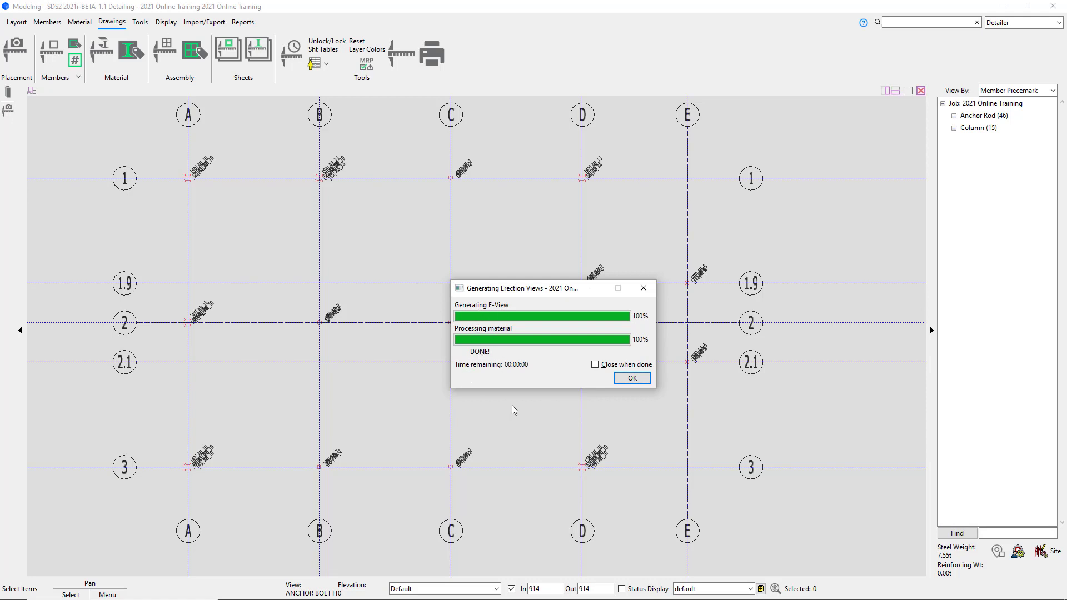
pyautogui.click(529, 401)
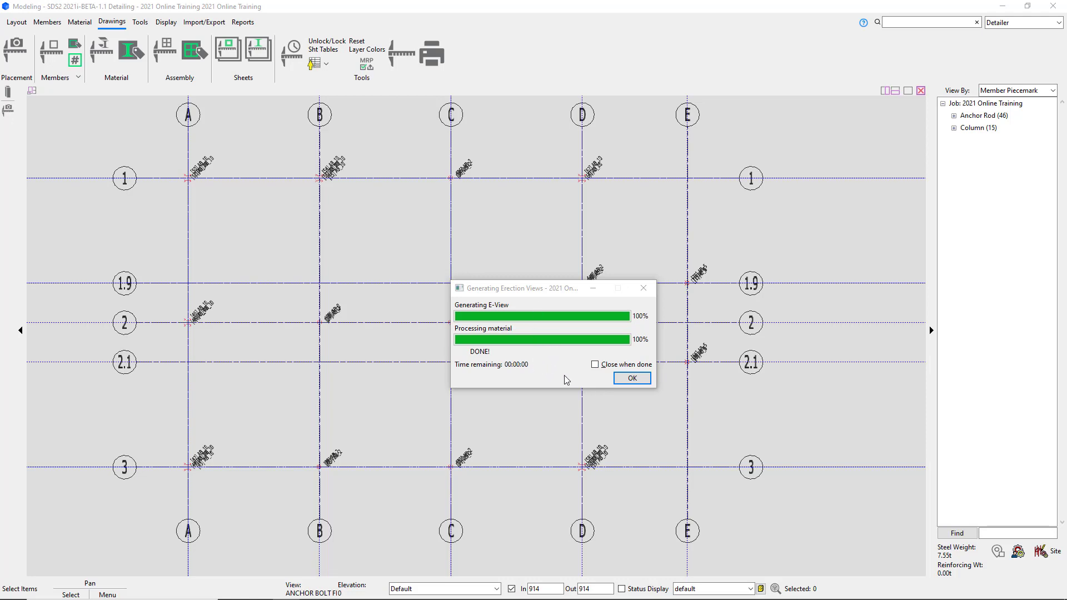
pyautogui.click(596, 368)
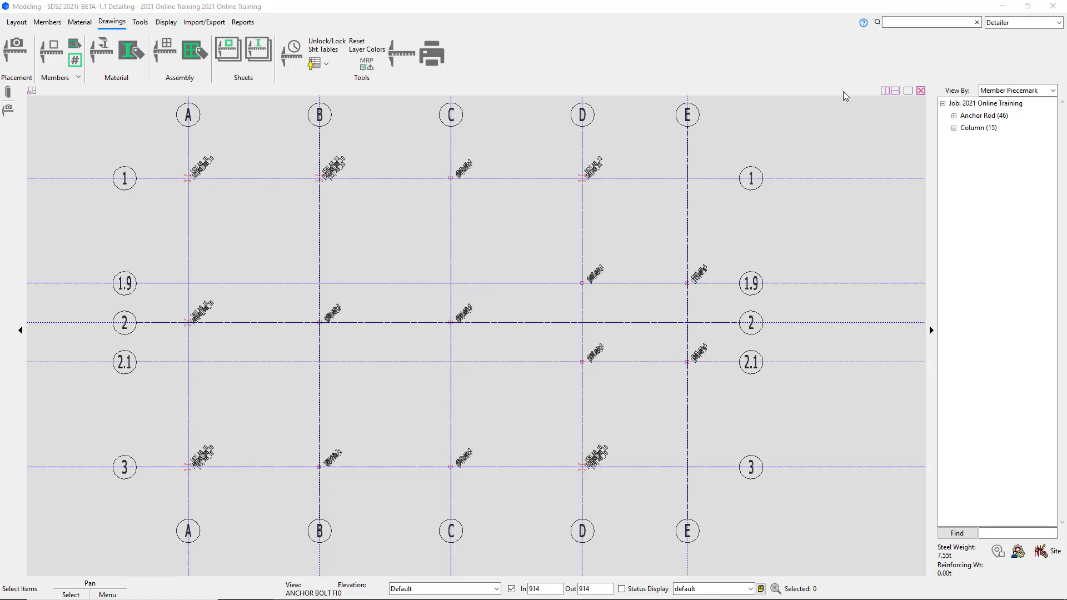
# Switch from Modeling to the Drawing Editor and open the ANCHOR BOLT FRAMING PLAN erection view.
pyautogui.click(1005, 10)
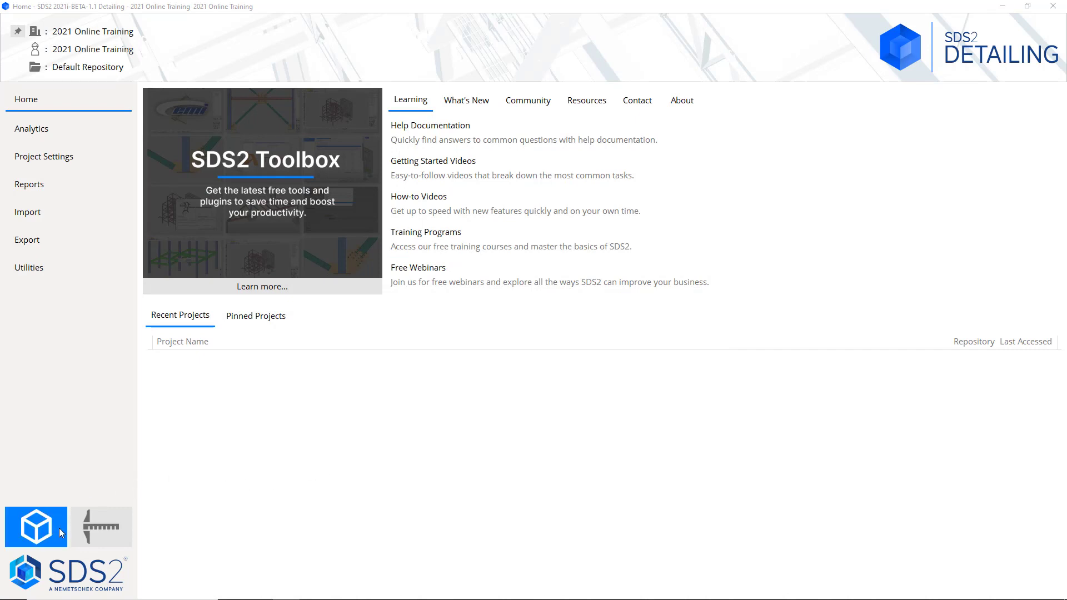
pyautogui.click(122, 528)
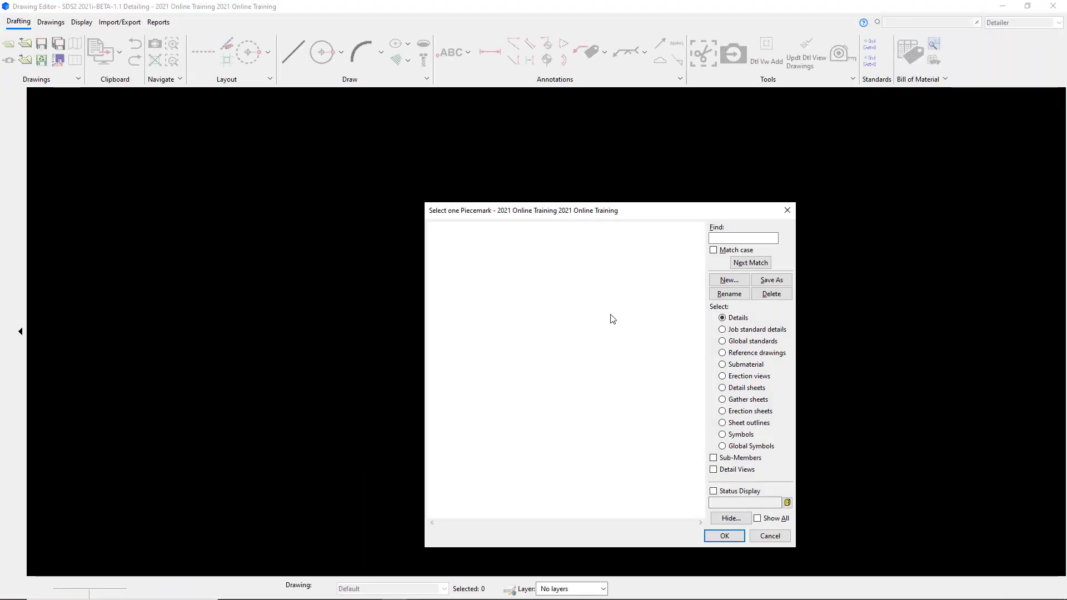
pyautogui.moveTo(665, 216); pyautogui.dragTo(547, 162)
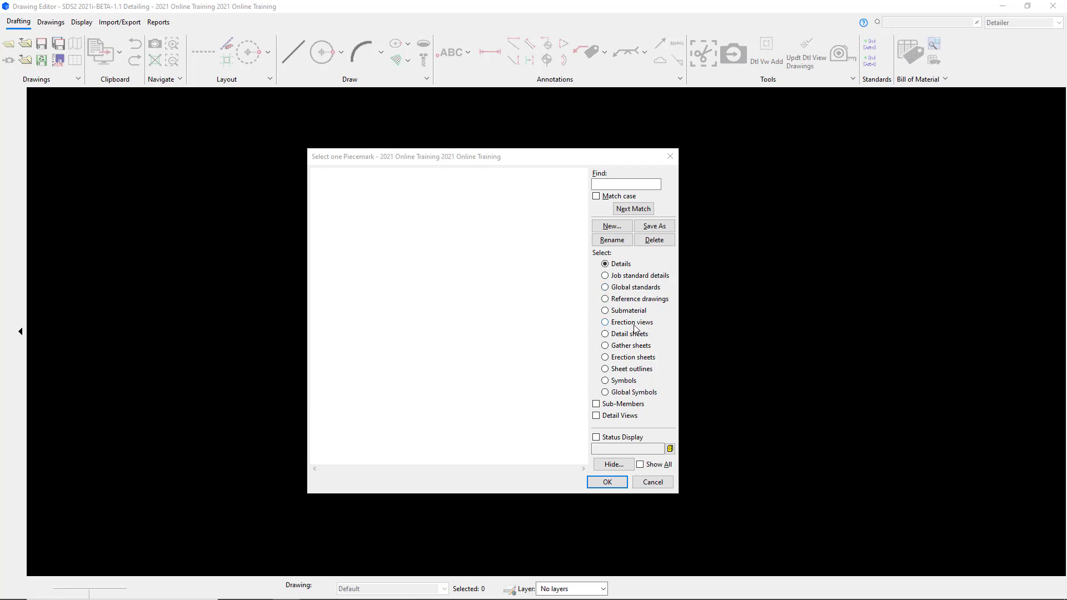
pyautogui.click(606, 324)
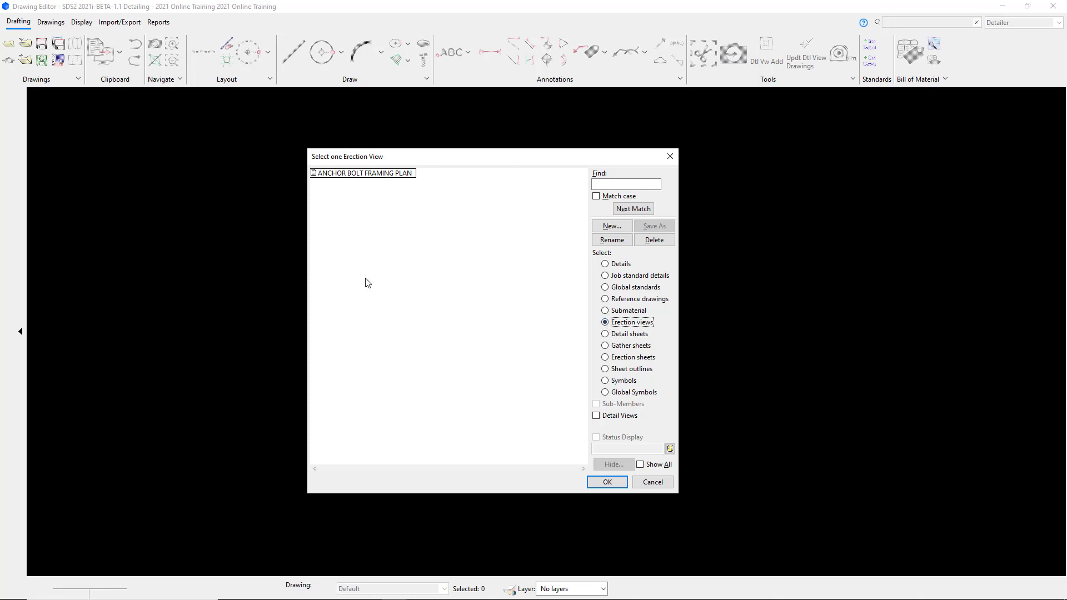
pyautogui.click(356, 176)
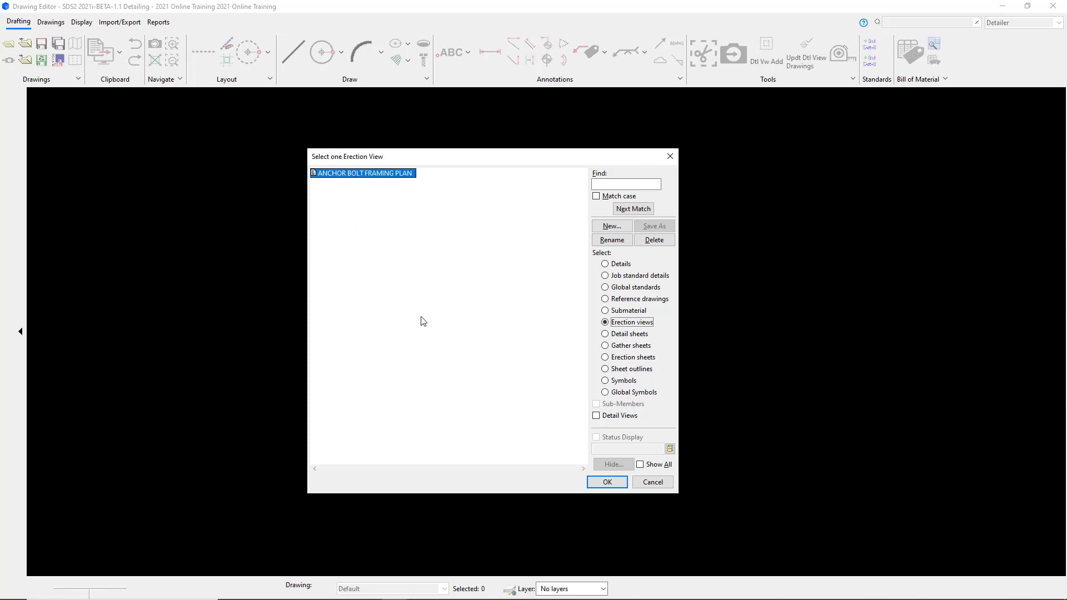
pyautogui.click(604, 487)
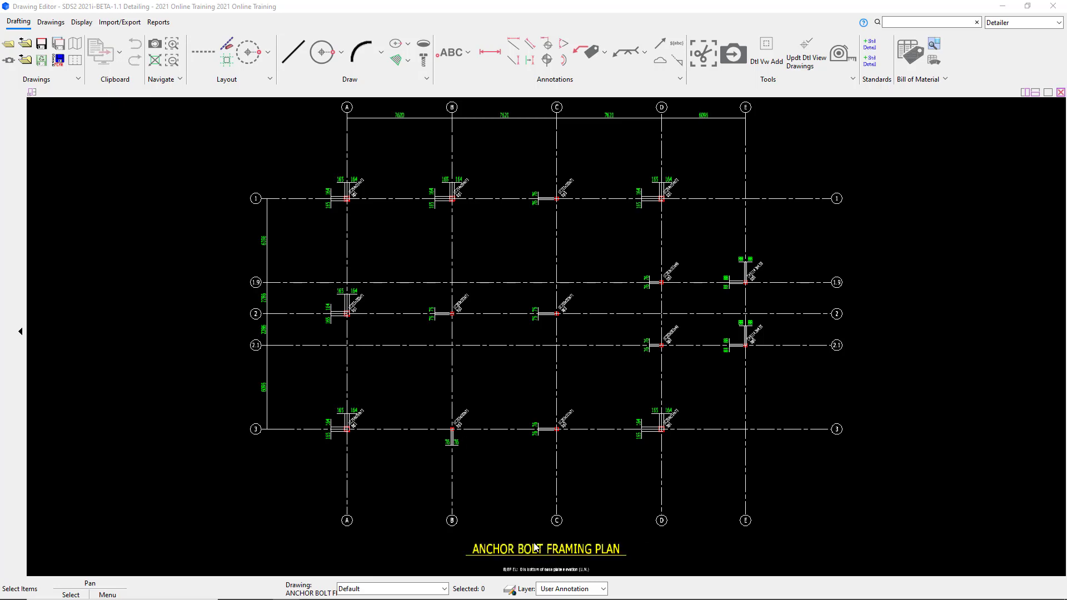
# Examine the bottom of base plate elevation note and the overall layout of the anchor bolt framing plan.
pyautogui.scroll(-1, 486, 449)
pyautogui.scroll(6, 540, 559)
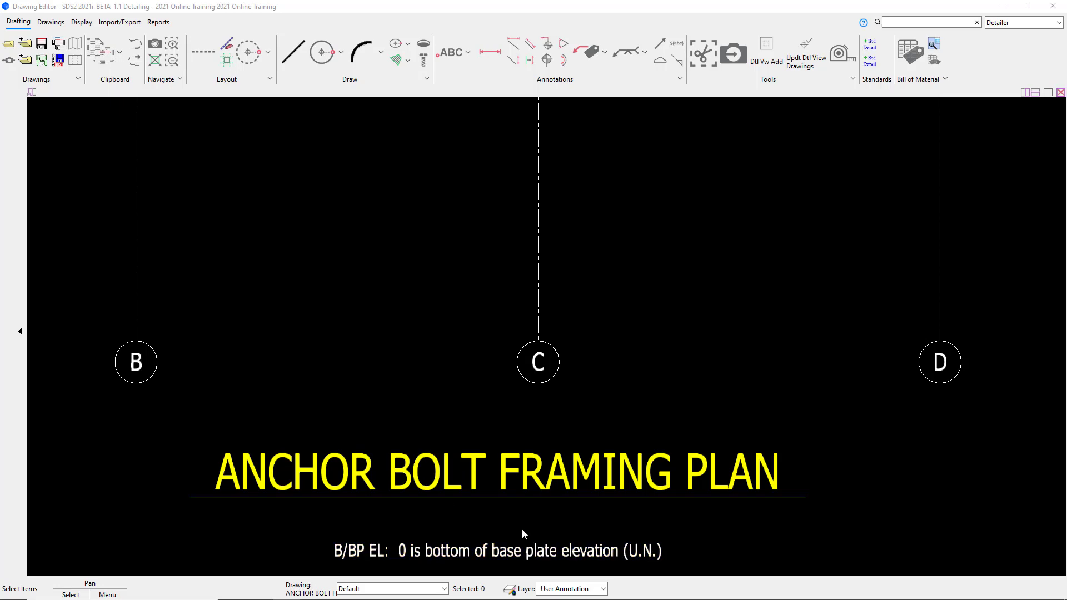
pyautogui.scroll(-3, 548, 500)
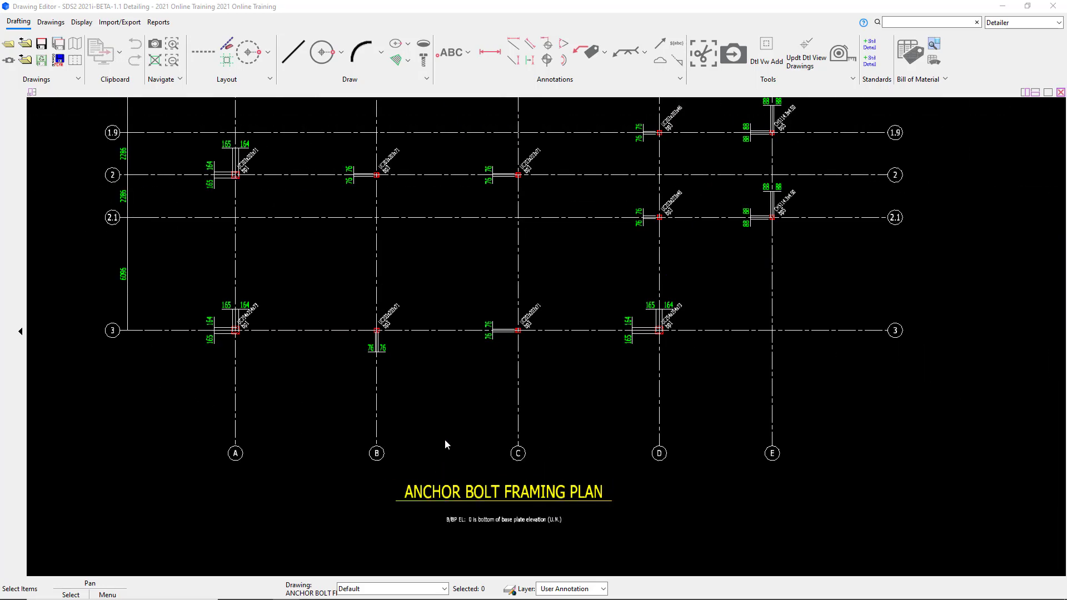
pyautogui.scroll(-2, 344, 496)
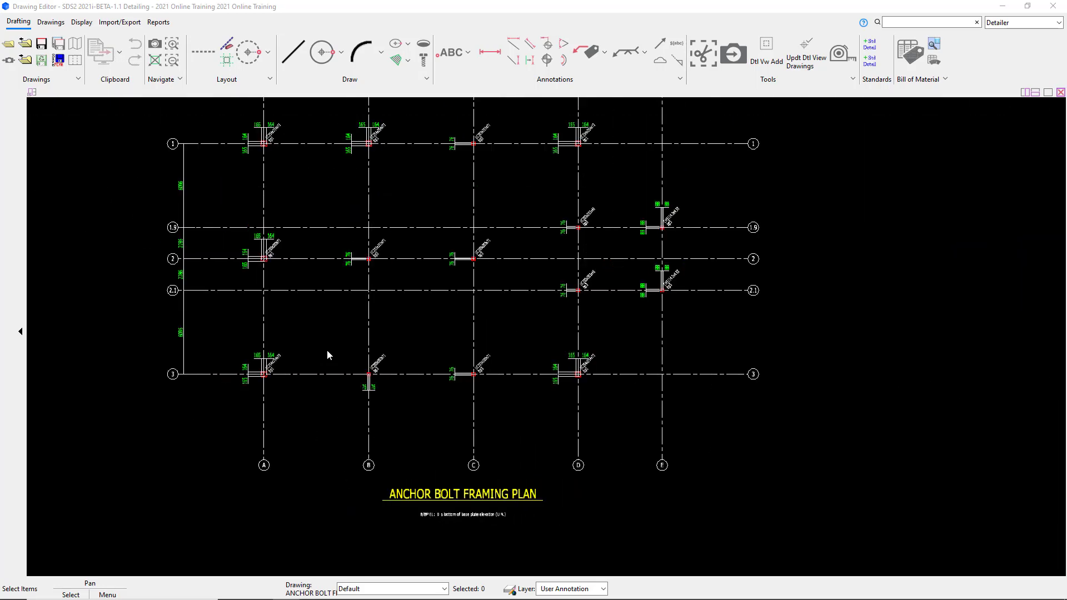
pyautogui.scroll(-3, 348, 361)
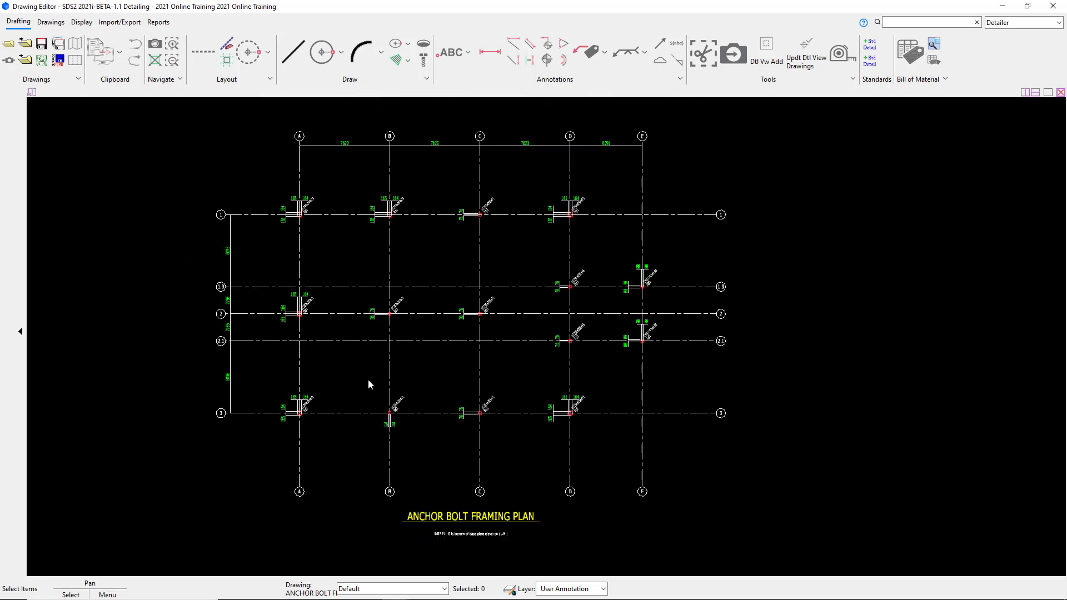
pyautogui.scroll(2, 368, 379)
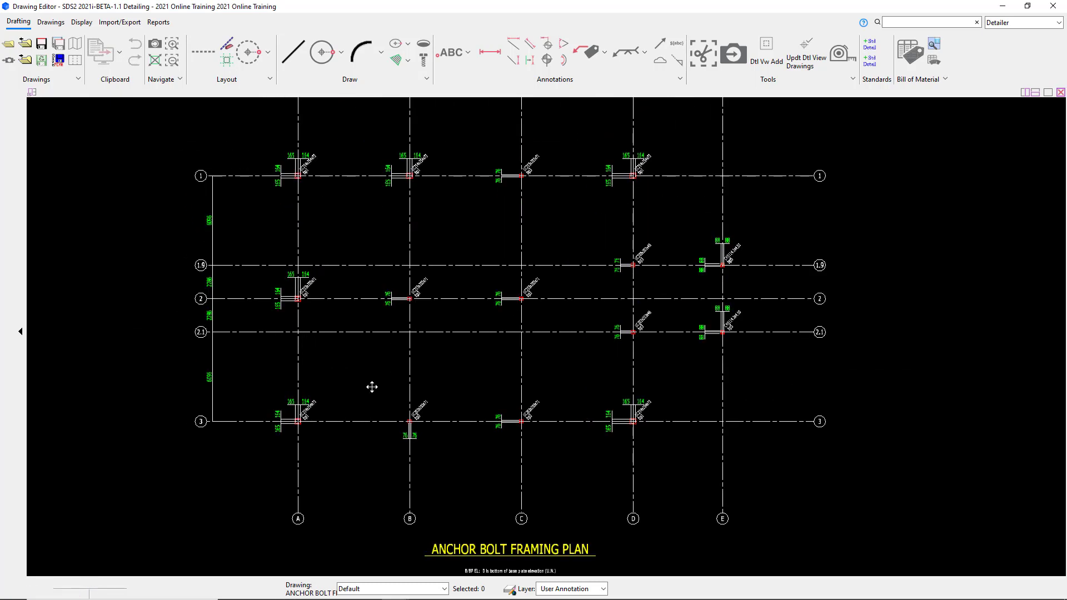
pyautogui.moveTo(372, 387); pyautogui.dragTo(373, 390, button='middle')
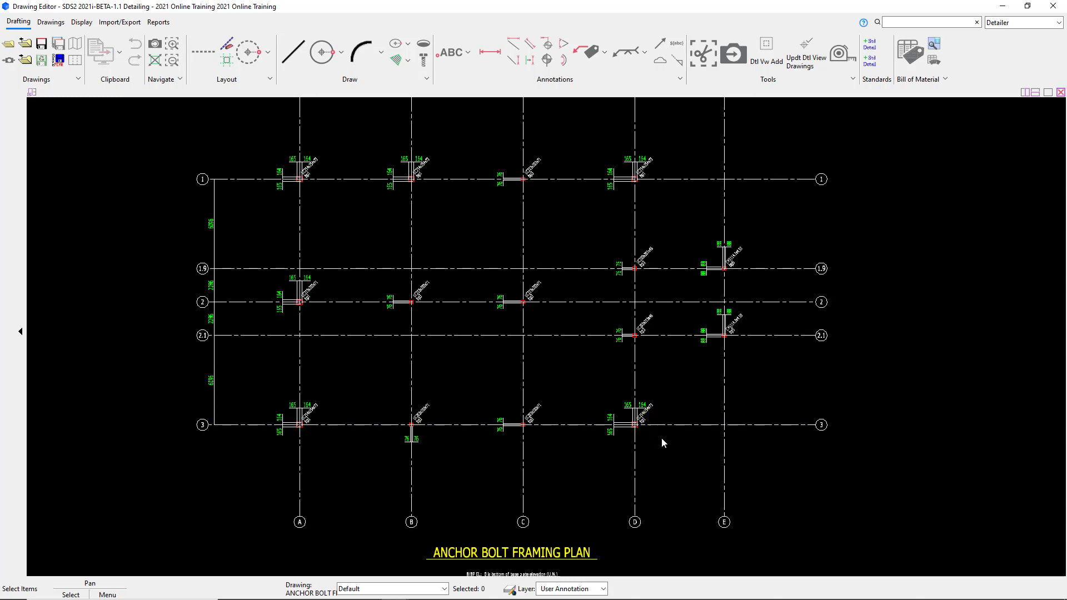
pyautogui.scroll(-2, 662, 452)
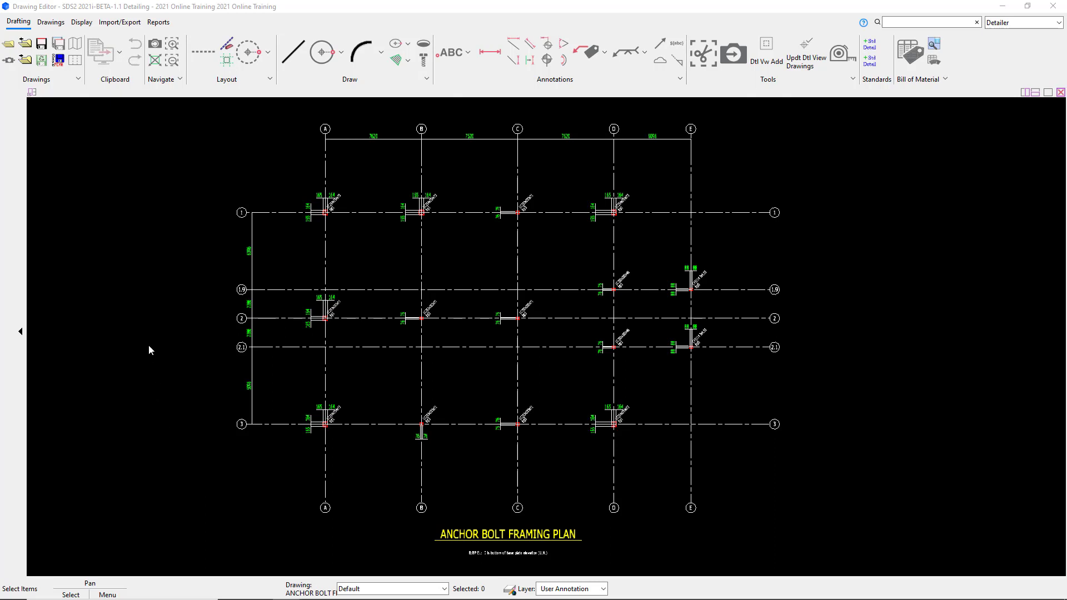
pyautogui.moveTo(149, 351)
pyautogui.mouseDown(button='middle')
pyautogui.moveTo(245, 326)
pyautogui.moveTo(188, 398)
pyautogui.moveTo(123, 306)
pyautogui.moveTo(210, 295)
pyautogui.moveTo(212, 341)
pyautogui.moveTo(174, 361)
pyautogui.moveTo(153, 350)
pyautogui.mouseUp(button='middle')
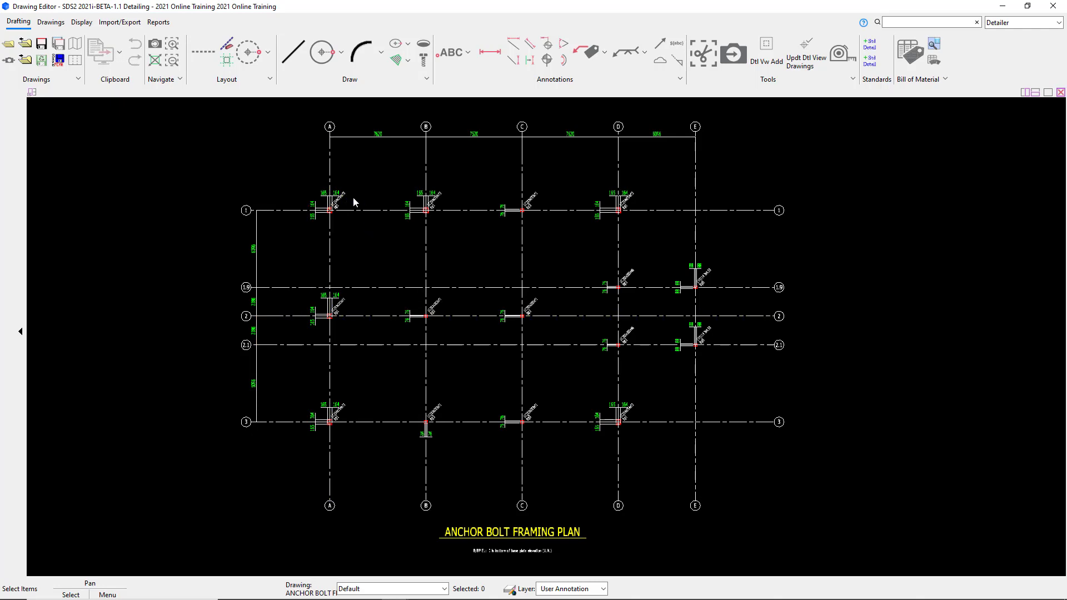
# Examine the anchor bolt dimensions and base plate marks along grid 1, and compare them with the rest of the plan.
pyautogui.scroll(3, 367, 207)
pyautogui.scroll(3, 328, 191)
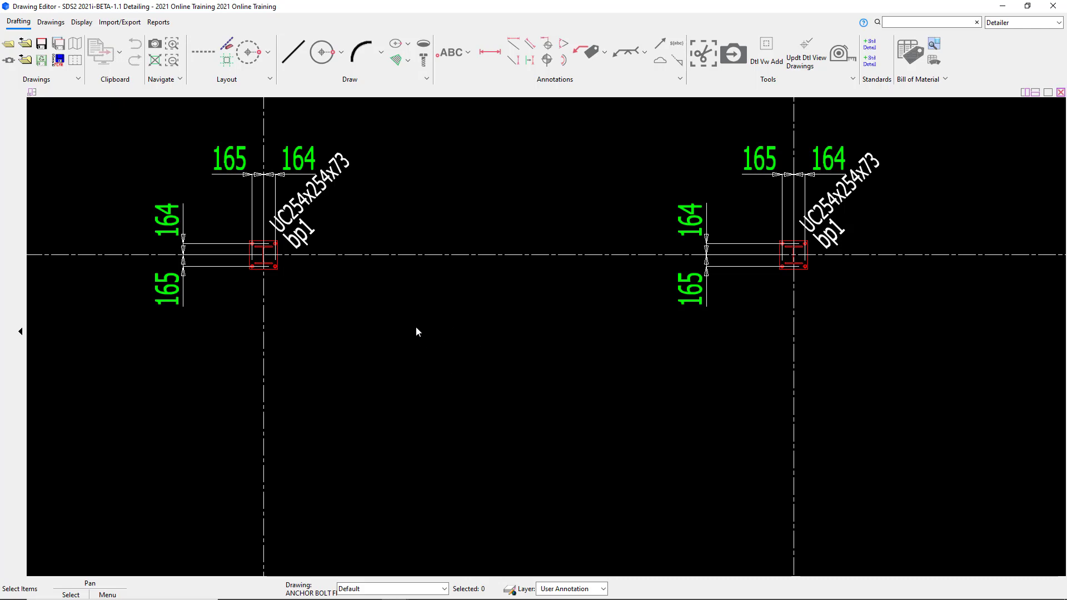
pyautogui.scroll(-5, 416, 327)
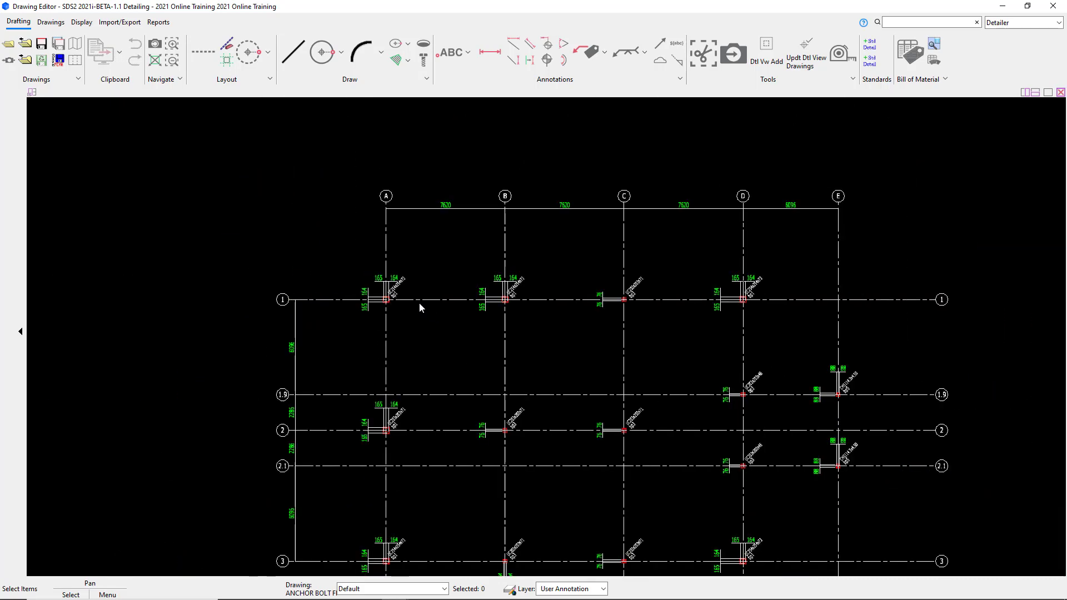
pyautogui.scroll(-4, 418, 253)
pyautogui.scroll(2, 500, 352)
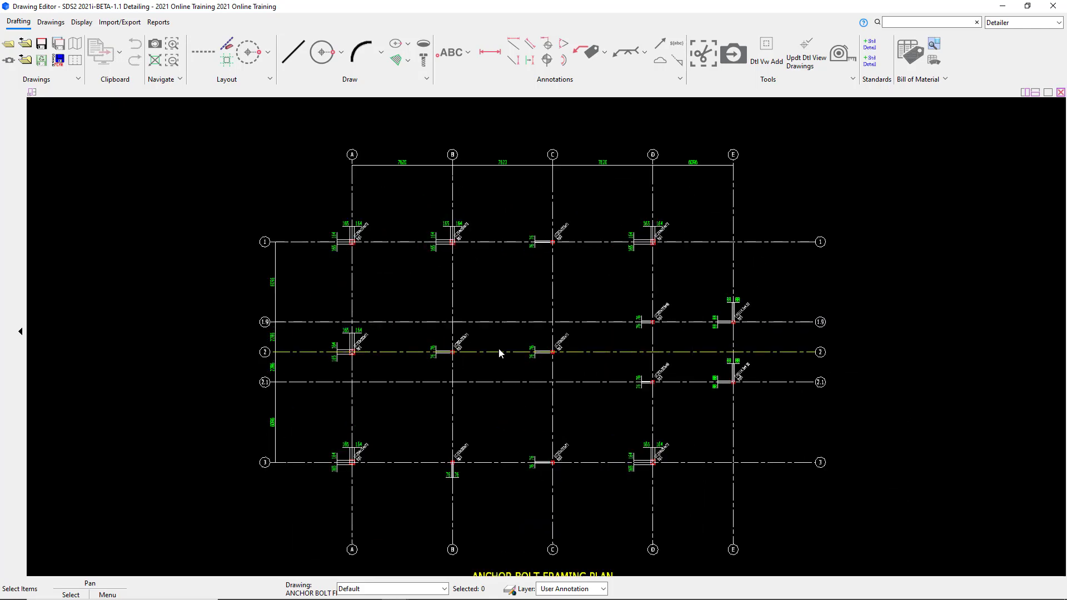
pyautogui.scroll(-1, 468, 234)
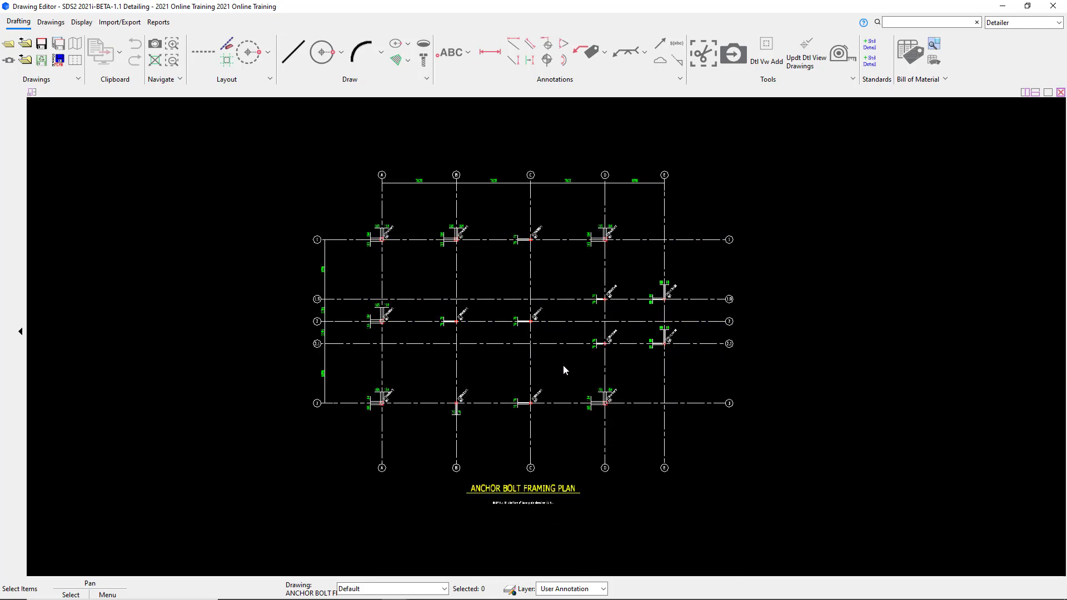
pyautogui.scroll(1, 563, 366)
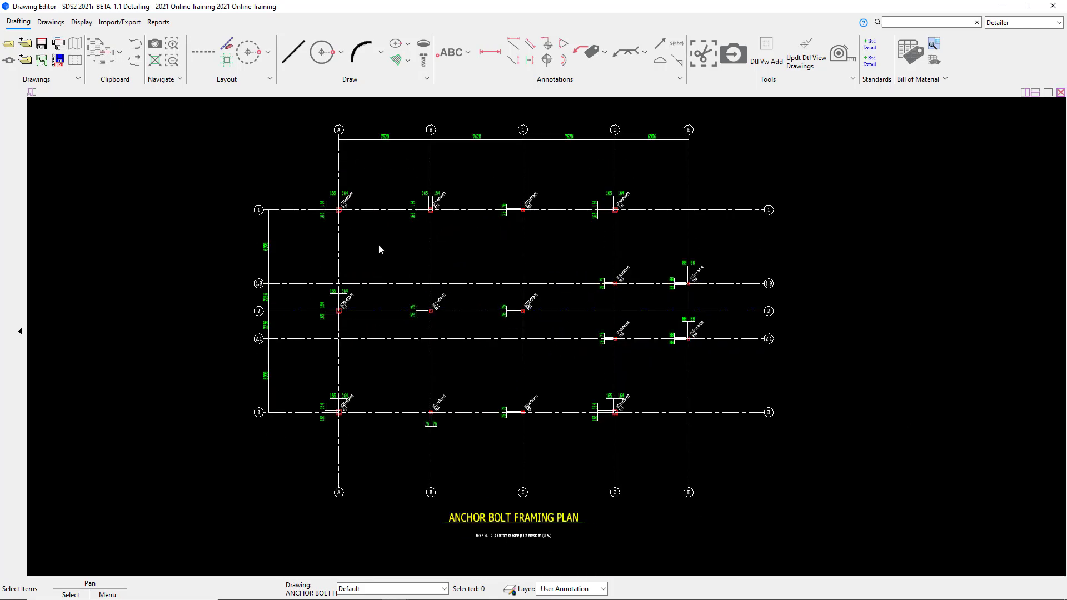
pyautogui.scroll(1, 284, 163)
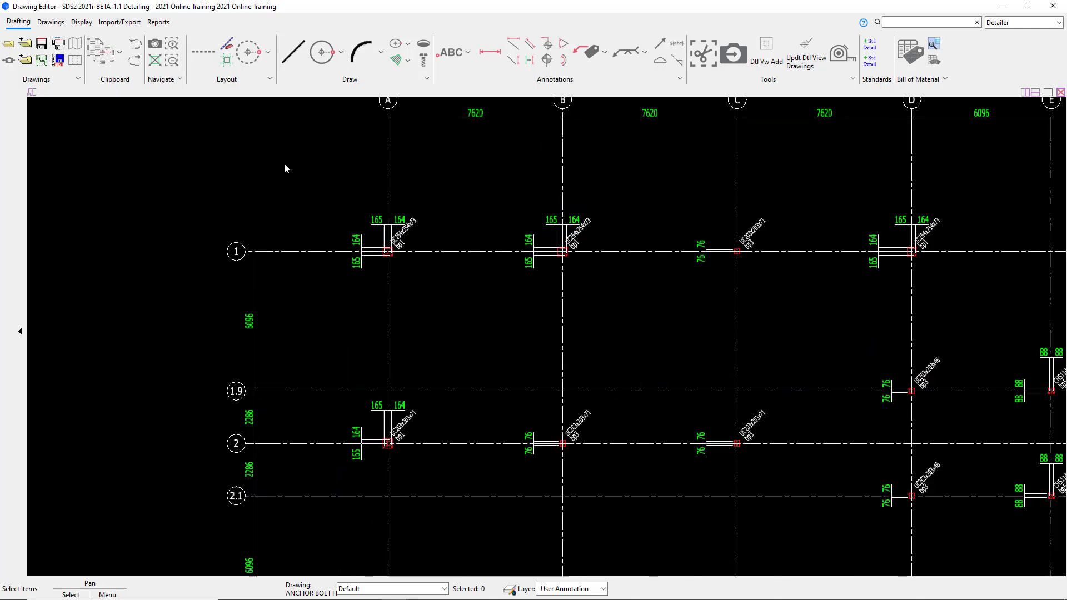
# Move the horizontal 165 dimension at the base plate on grid intersection A/1 farther above the plate and its text farther left.
pyautogui.scroll(2, 364, 167)
pyautogui.moveTo(364, 193)
pyautogui.mouseDown(button='middle')
pyautogui.moveTo(362, 278)
pyautogui.moveTo(374, 298)
pyautogui.mouseUp(button='middle')
pyautogui.scroll(1, 332, 382)
pyautogui.scroll(1, 336, 373)
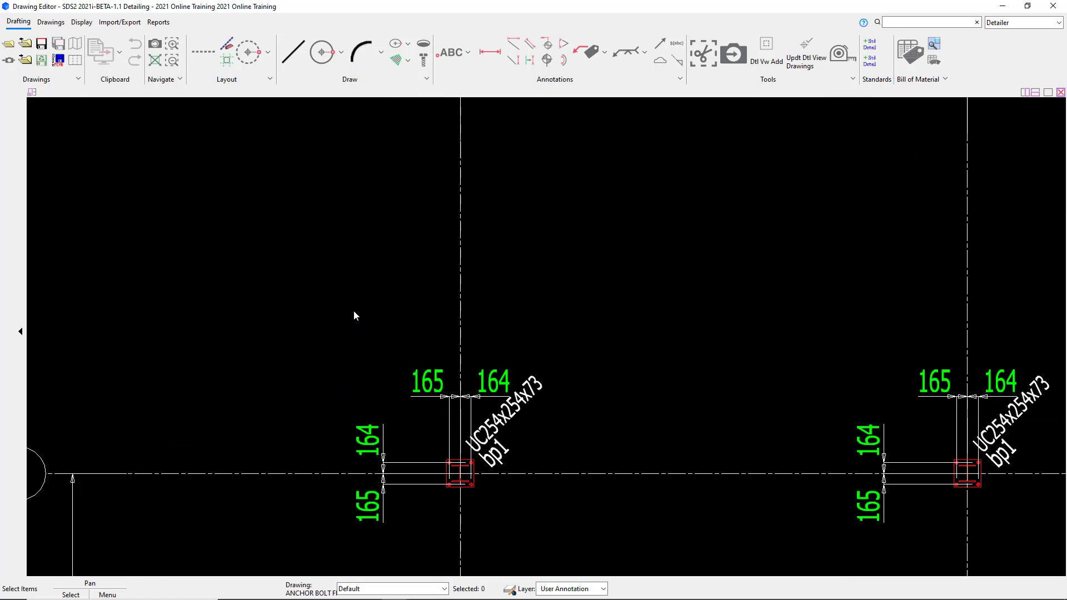
pyautogui.scroll(-2, 358, 300)
pyautogui.moveTo(360, 277); pyautogui.dragTo(347, 292, button='middle')
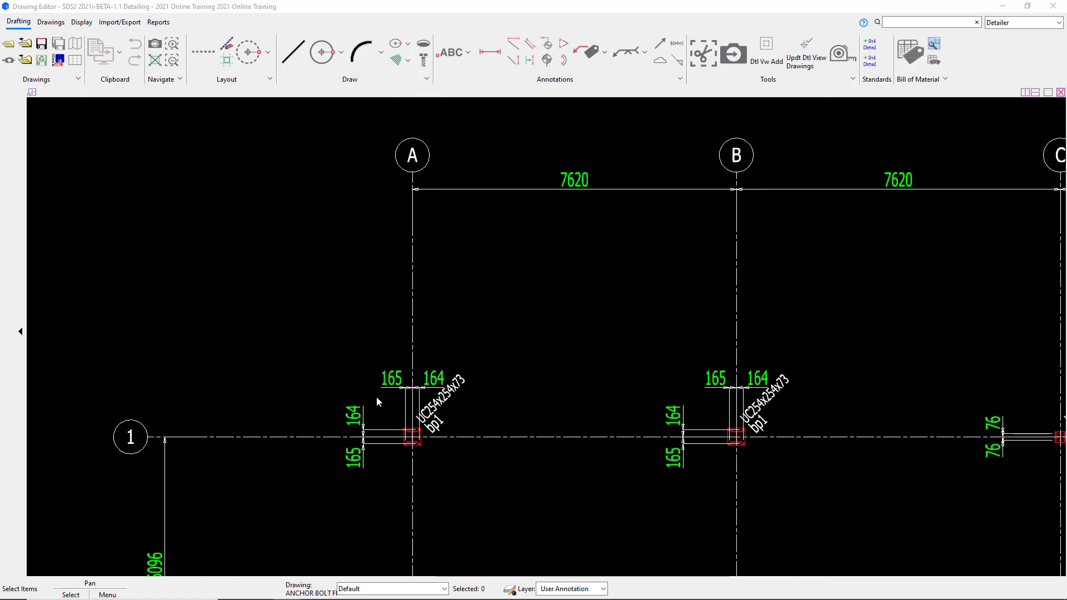
pyautogui.scroll(1, 404, 487)
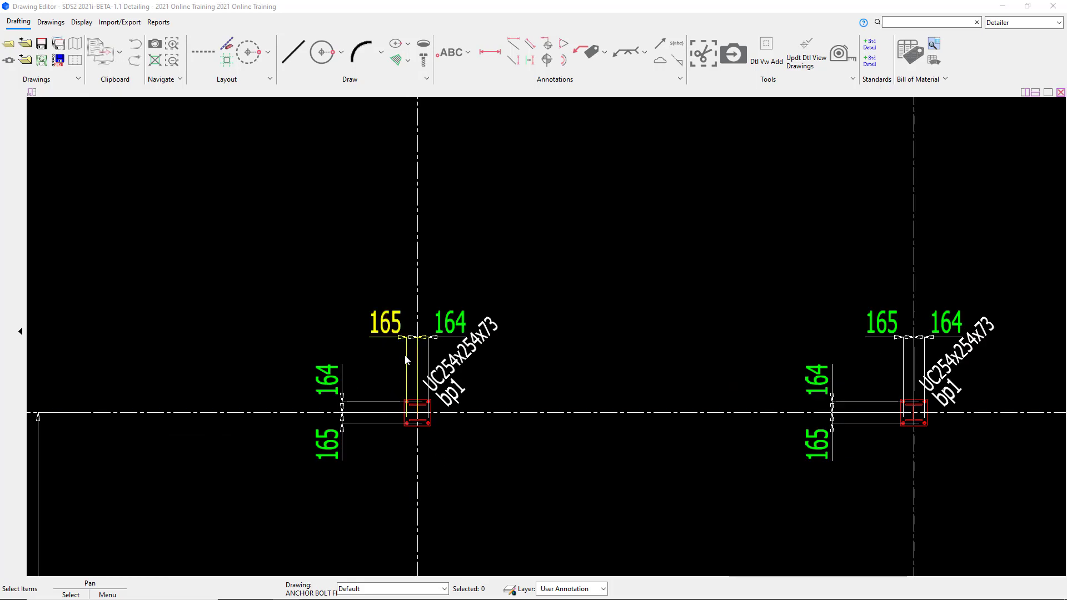
pyautogui.scroll(2, 388, 374)
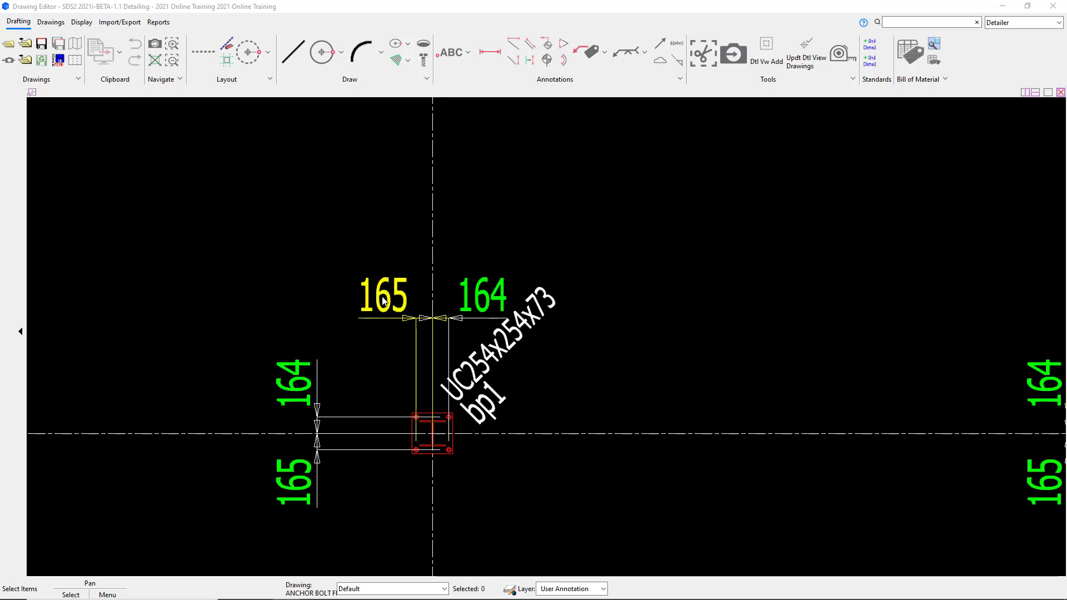
pyautogui.moveTo(383, 300); pyautogui.dragTo(352, 270)
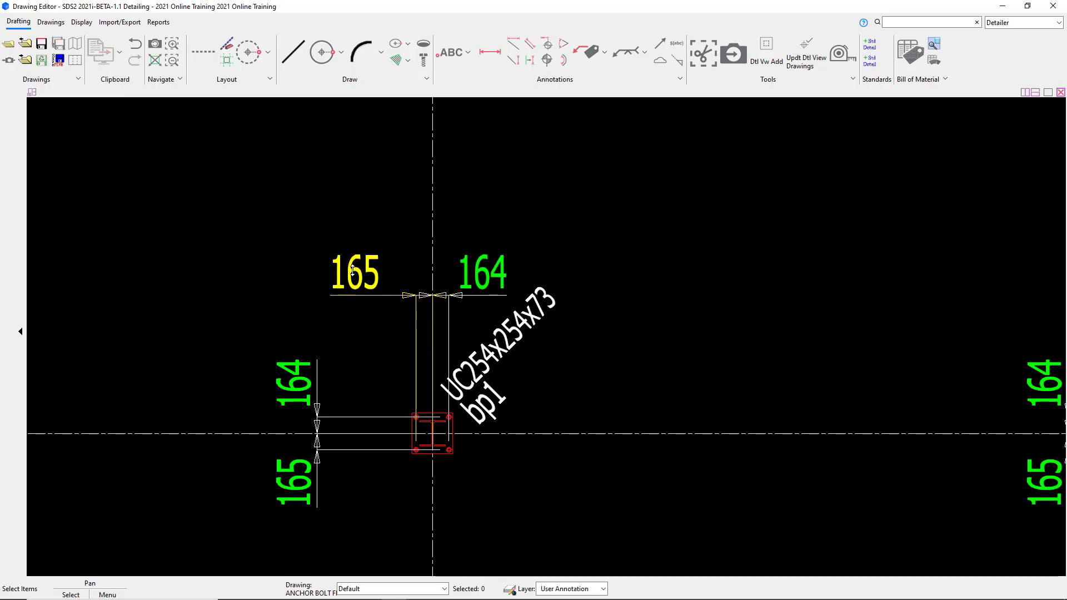
pyautogui.click(352, 271)
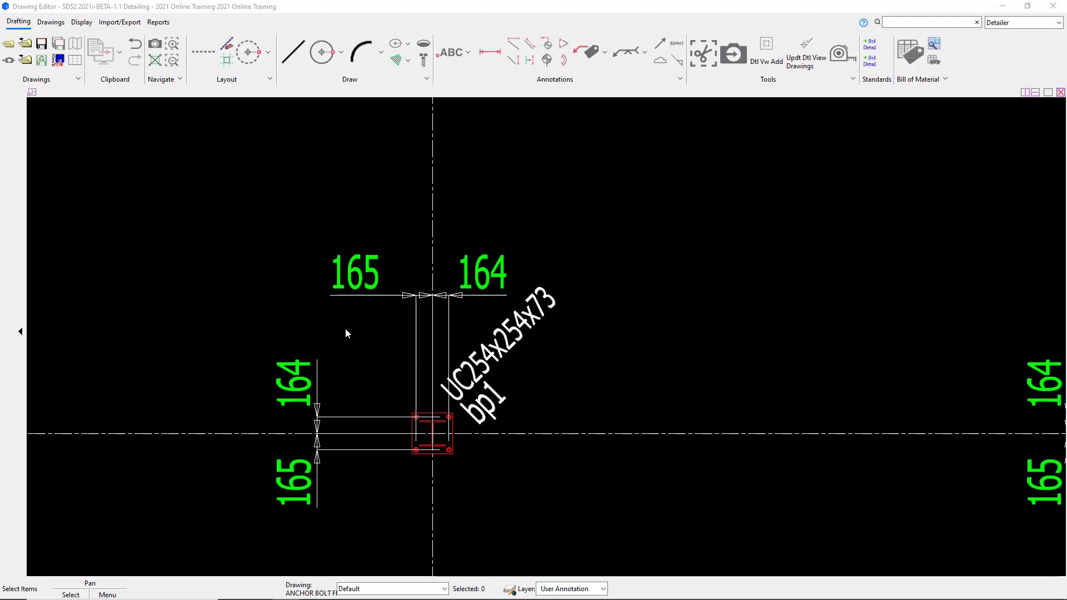
# Open the horizontal 165 dimension for editing and review its primary label's font, style, height, aspect ratio and slant settings.
pyautogui.doubleClick(355, 275)
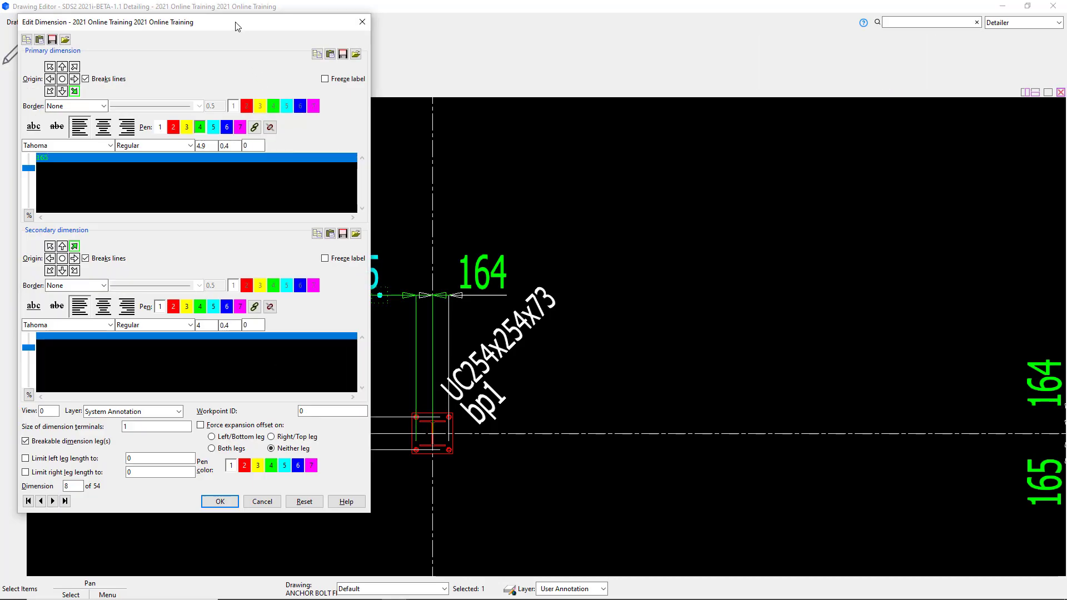
pyautogui.moveTo(239, 28); pyautogui.dragTo(751, 69)
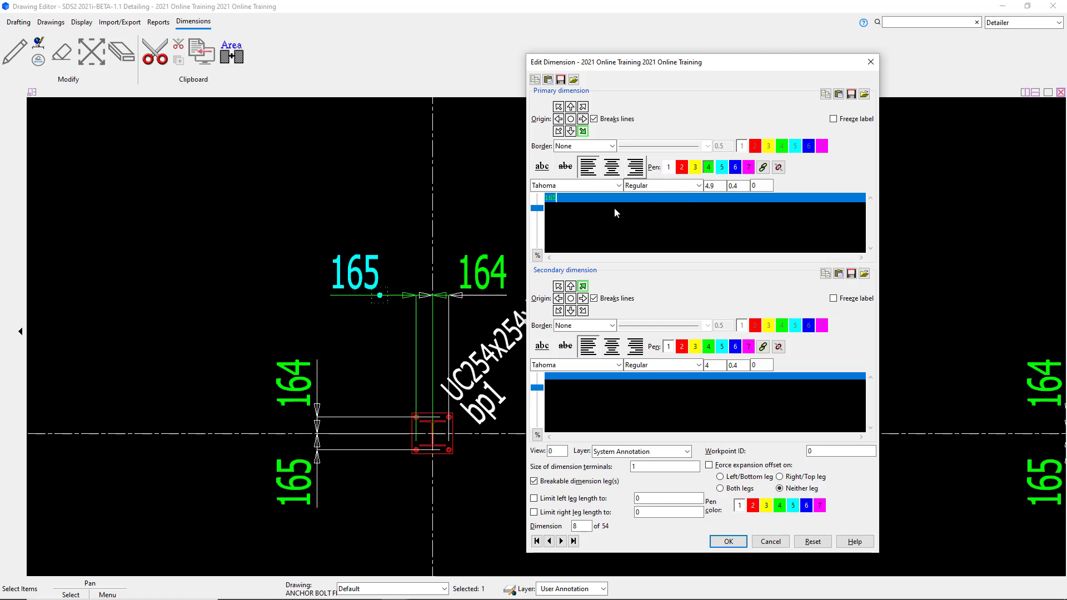
pyautogui.click(618, 185)
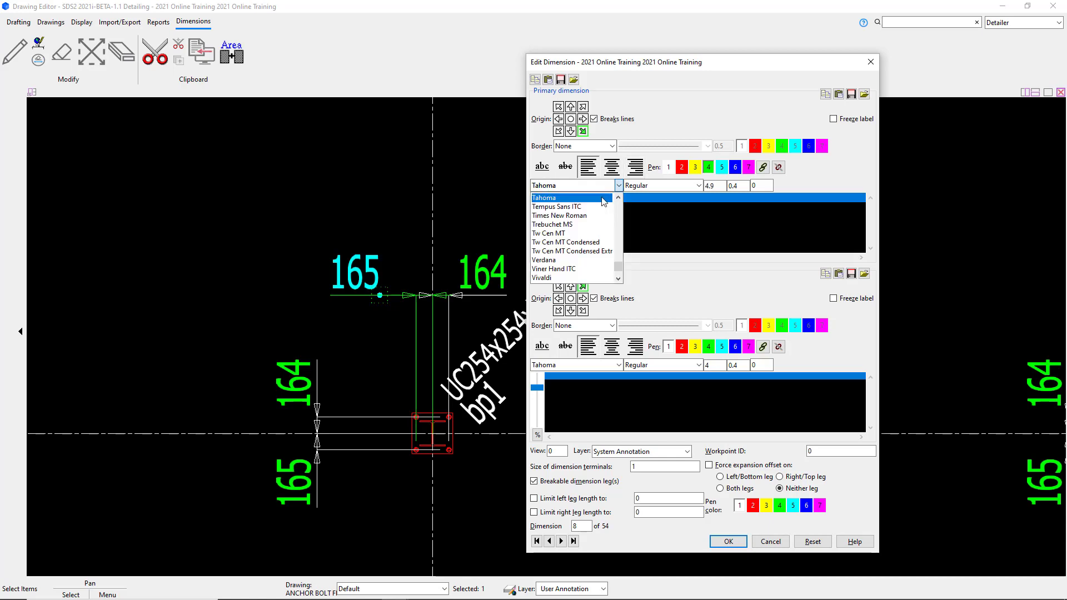
pyautogui.click(601, 199)
pyautogui.click(689, 186)
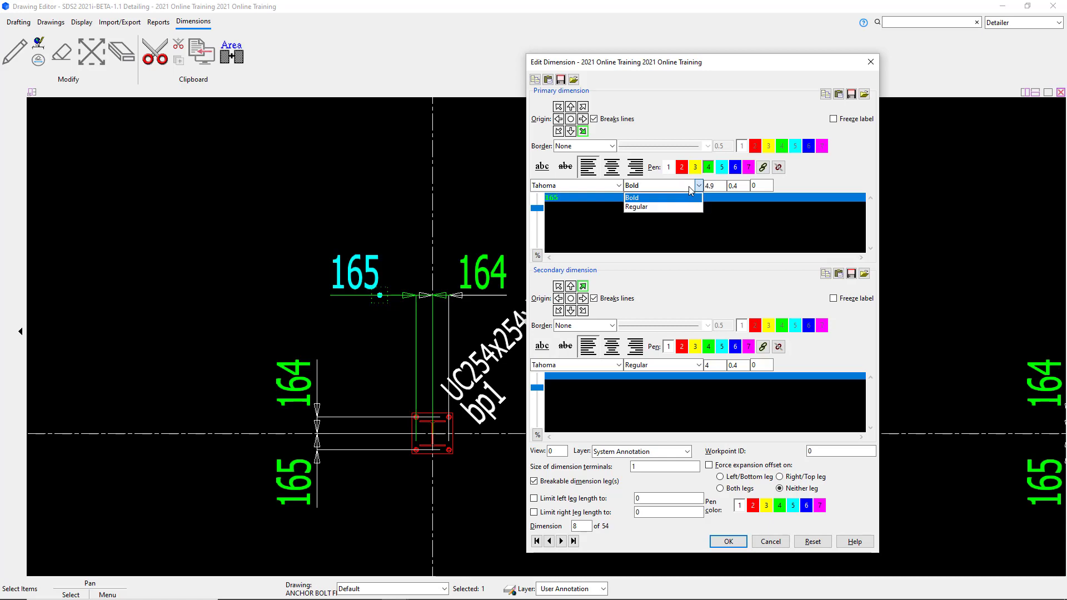
pyautogui.click(668, 206)
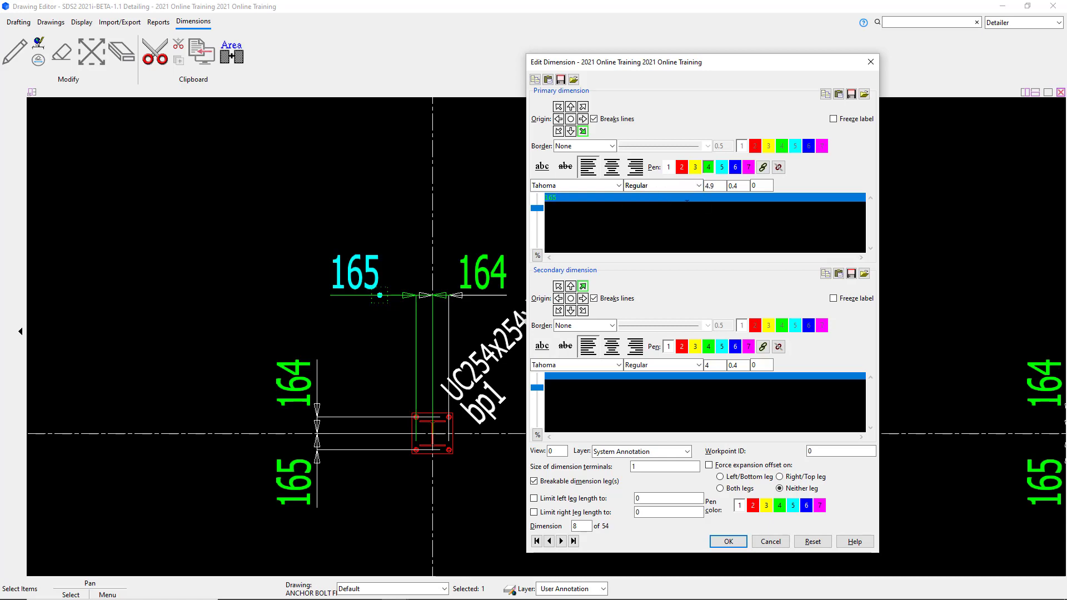
pyautogui.doubleClick(718, 187)
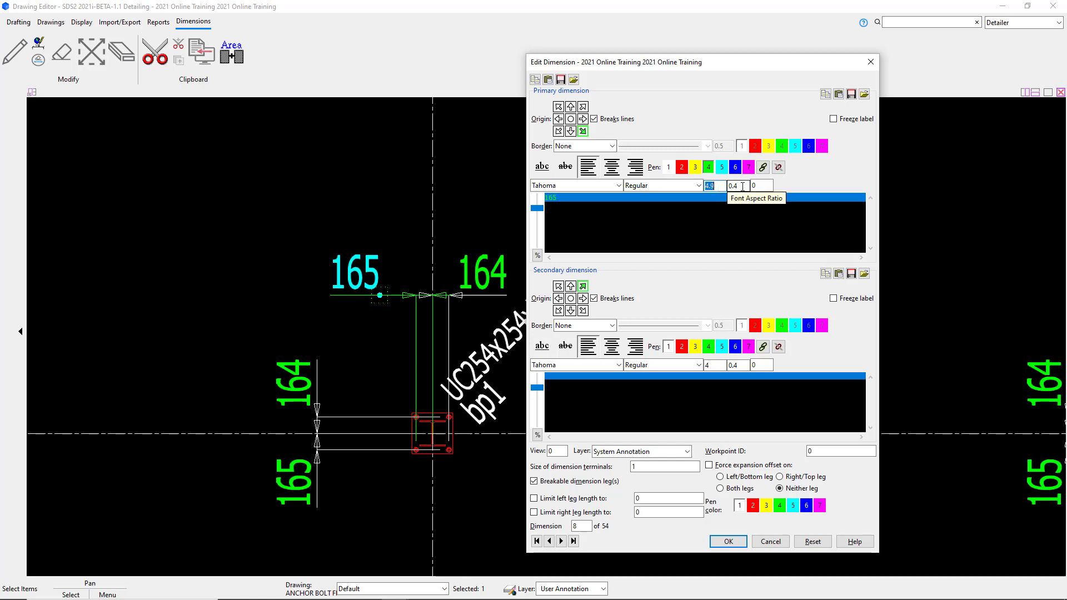
pyautogui.doubleClick(761, 186)
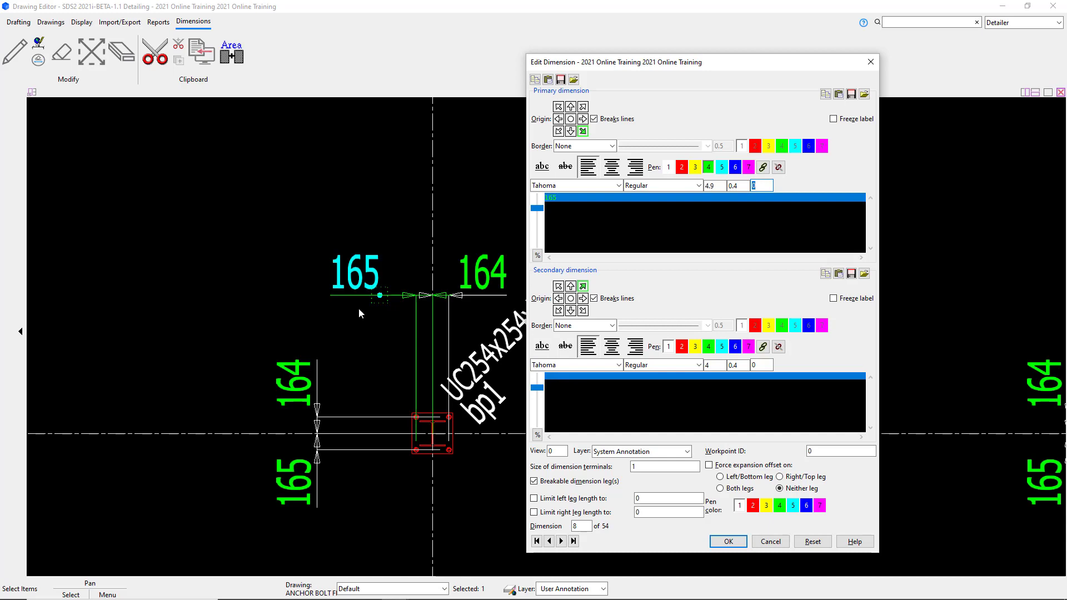
# Add the secondary text TEST to the horizontal 165 dimension.
pyautogui.click(585, 376)
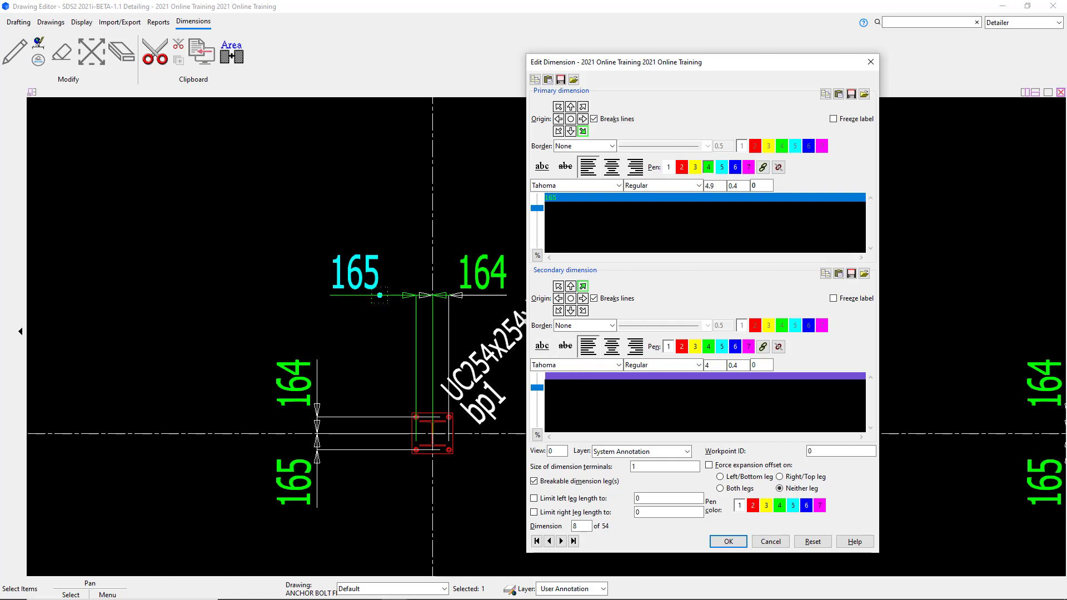
pyautogui.write('TEST')
pyautogui.click(725, 543)
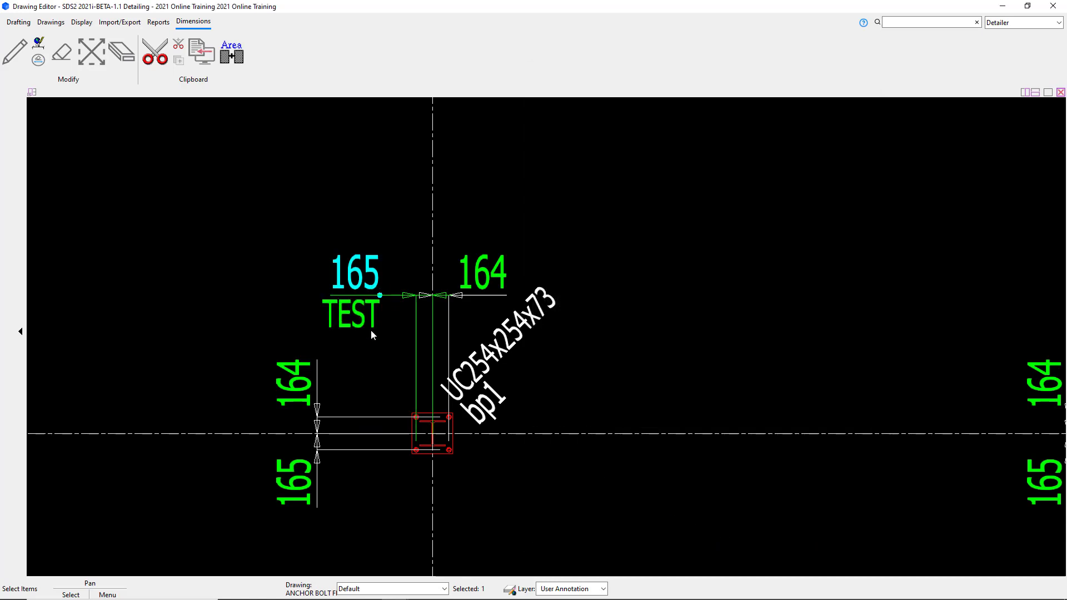
pyautogui.click(253, 266)
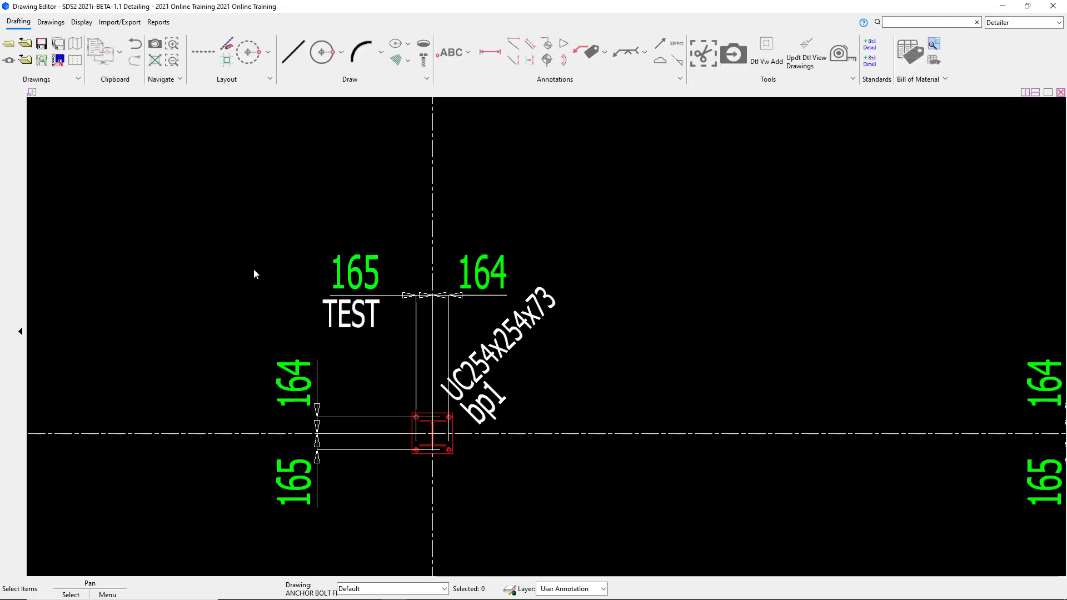
# Delete the secondary text TEST from the horizontal 165 dimension and set the dimension's layer to System Annotation.
pyautogui.click(356, 278)
pyautogui.doubleClick(356, 278)
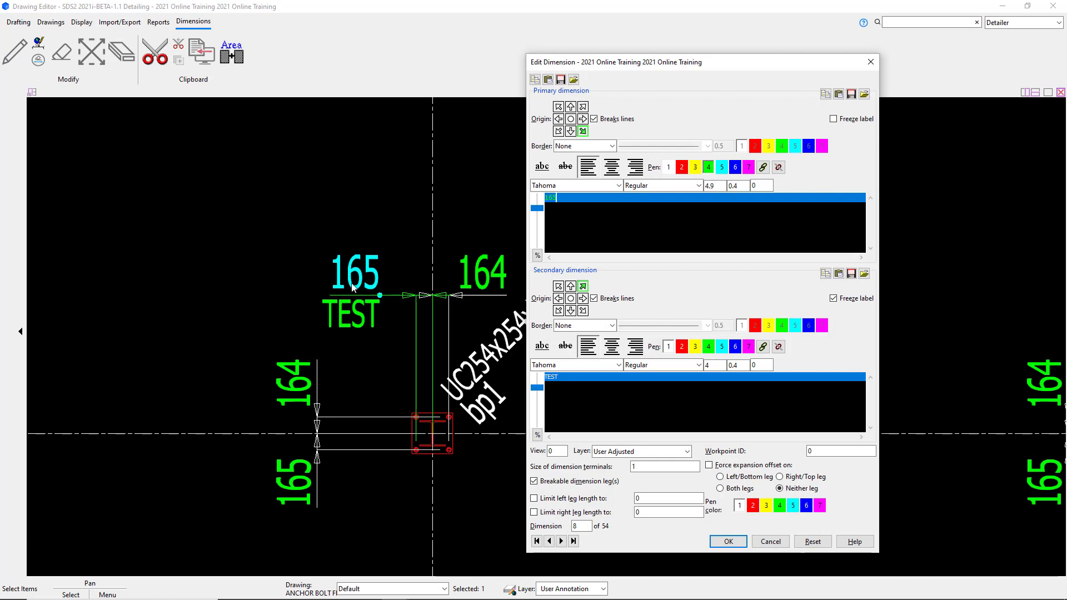
pyautogui.click(566, 379)
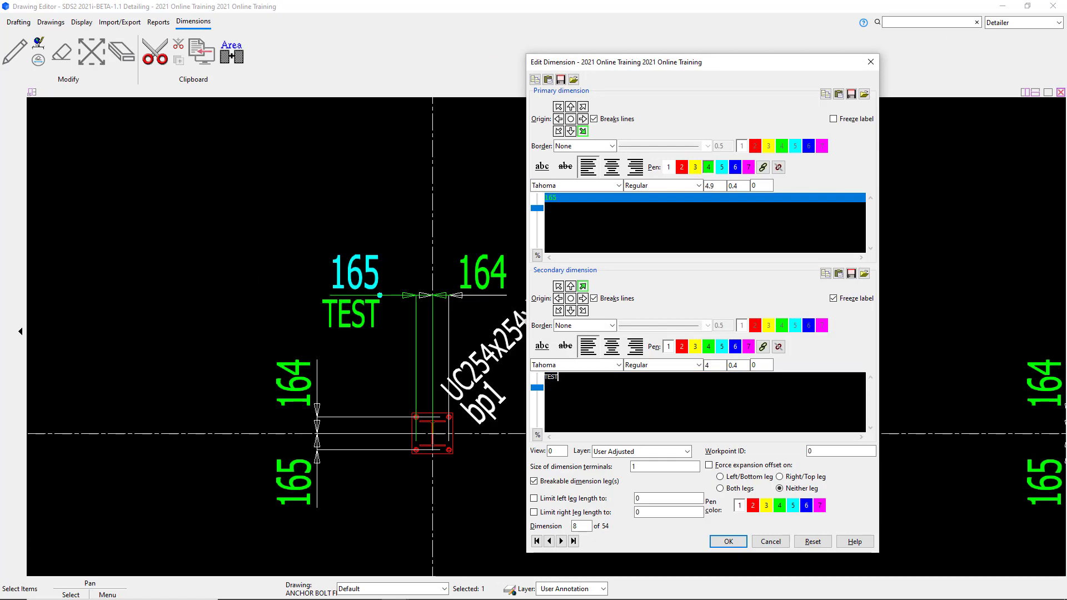
pyautogui.press('BackSpace')
pyautogui.press('BackSpace')
pyautogui.press('BackSpace')
pyautogui.click(687, 452)
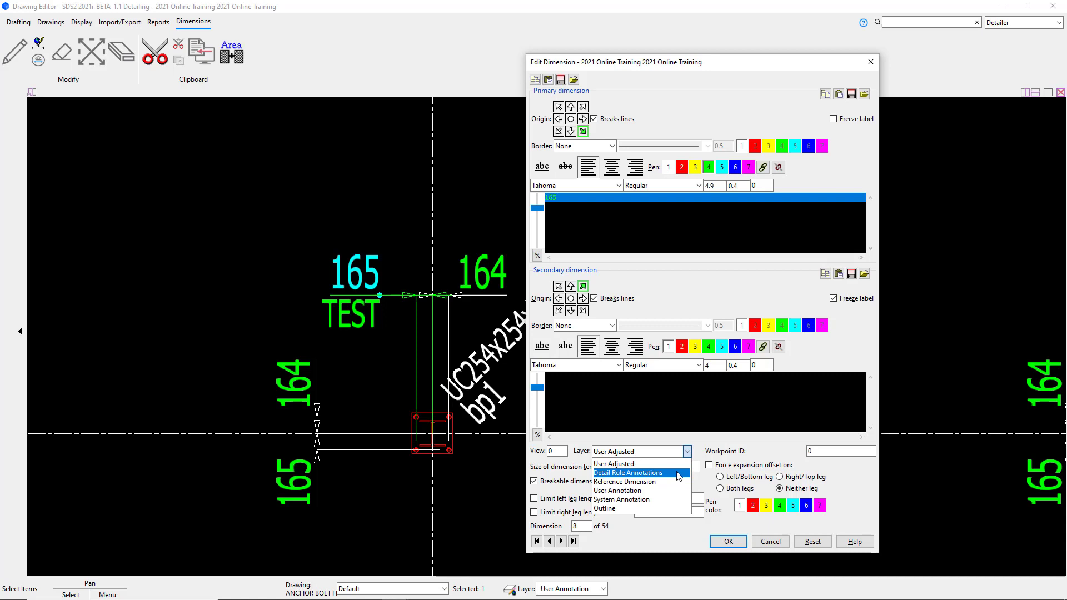
pyautogui.click(678, 501)
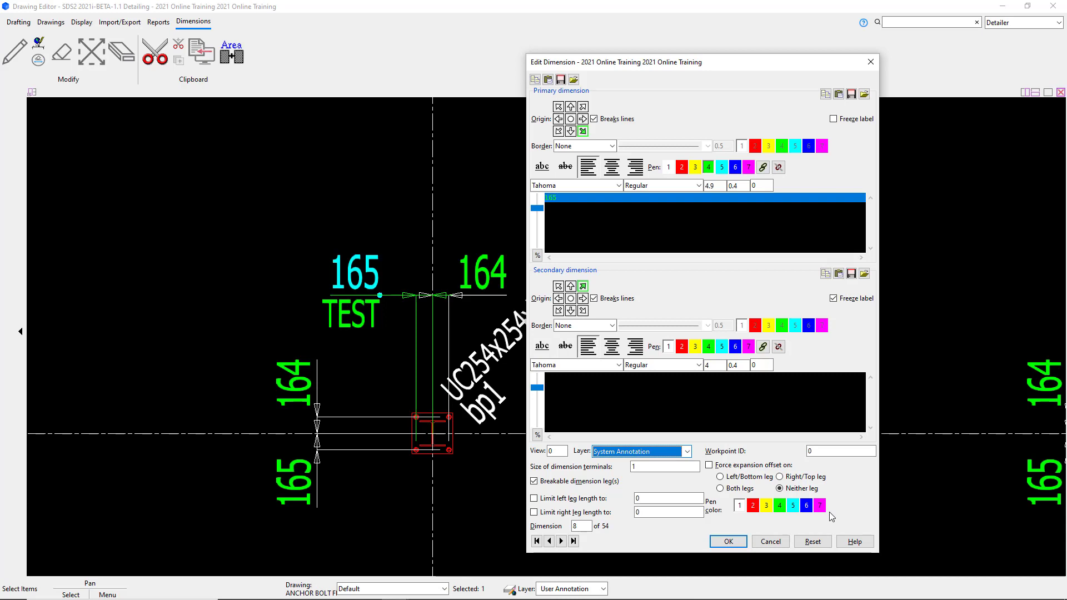
pyautogui.click(737, 543)
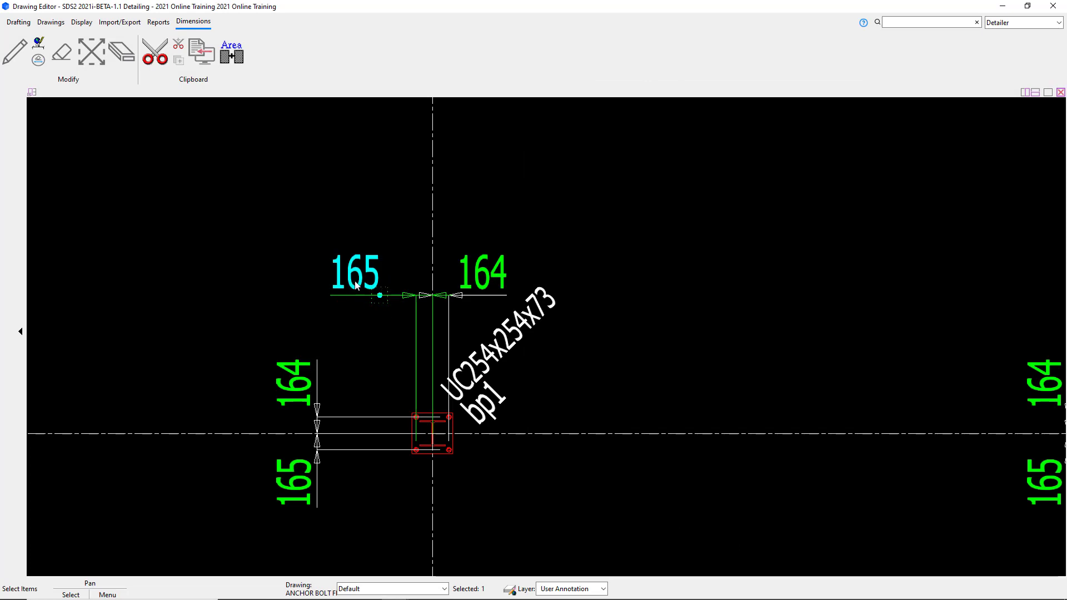
# Shift the horizontal dimension slightly closer to the base plate and move the UC254x254x73 and bp1 labels clear of the dimension legs.
pyautogui.moveTo(357, 287); pyautogui.dragTo(362, 288)
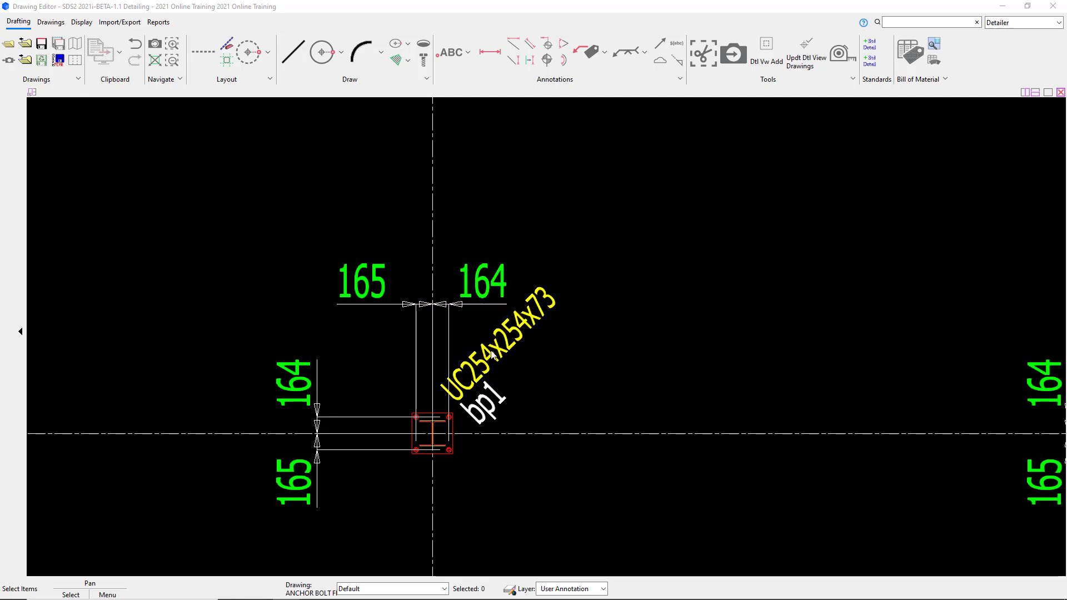
pyautogui.moveTo(493, 350); pyautogui.dragTo(509, 334)
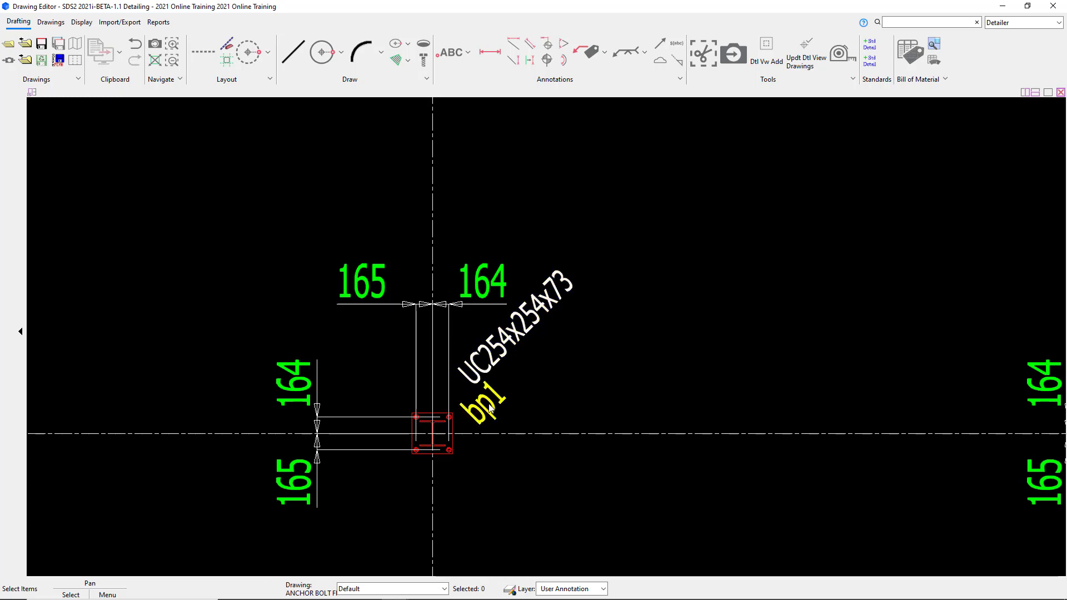
pyautogui.moveTo(488, 411); pyautogui.dragTo(517, 408)
pyautogui.moveTo(507, 346); pyautogui.dragTo(513, 359)
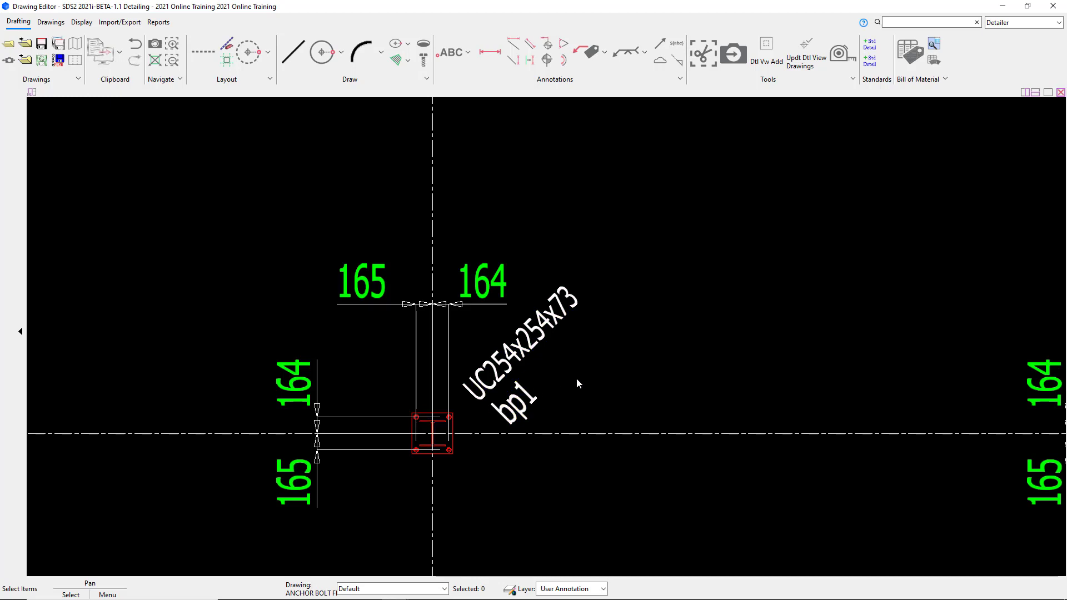
# Set the rotation of the UC254x254x73 section size label to 0 degrees.
pyautogui.doubleClick(542, 337)
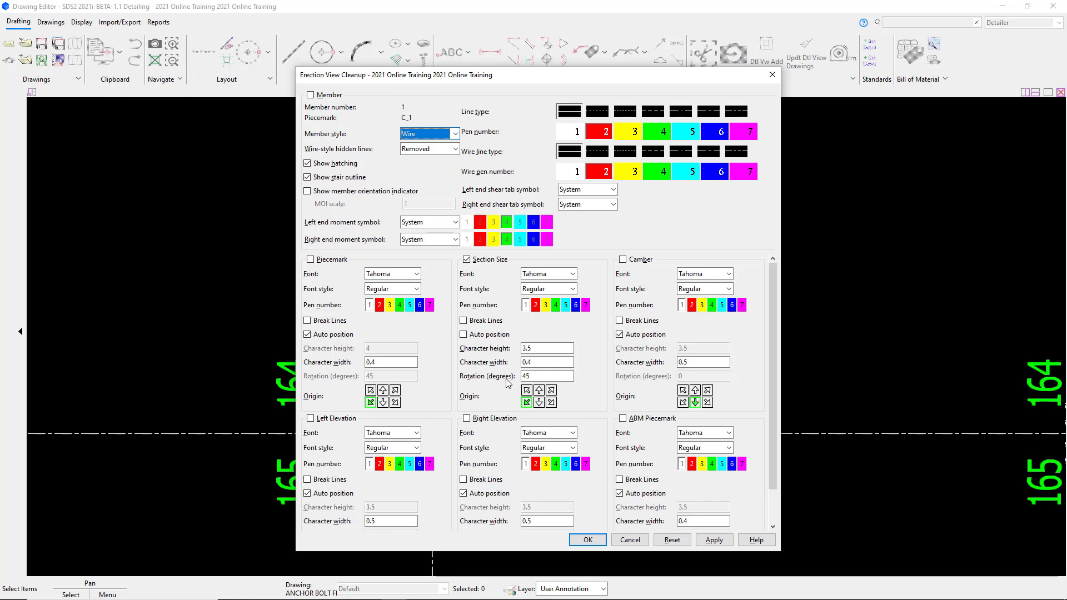
pyautogui.doubleClick(546, 376)
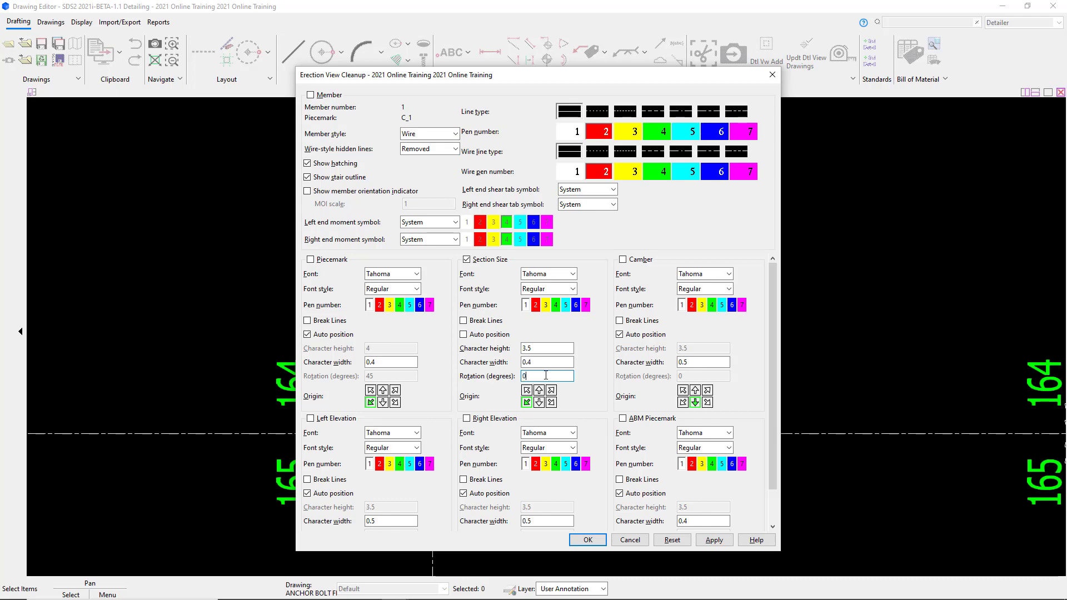
pyautogui.click(592, 541)
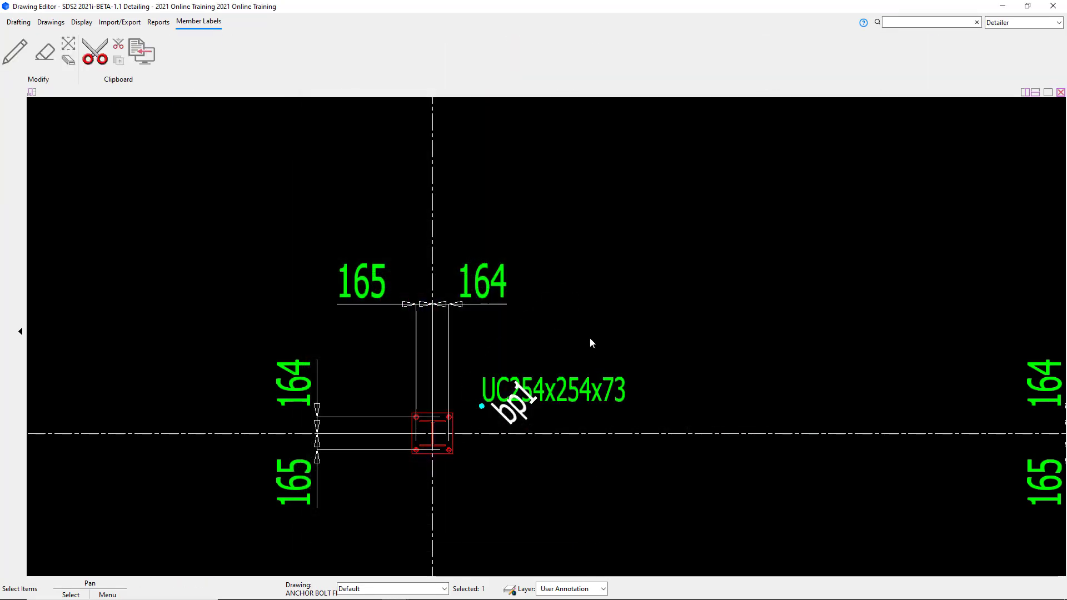
pyautogui.press('Escape')
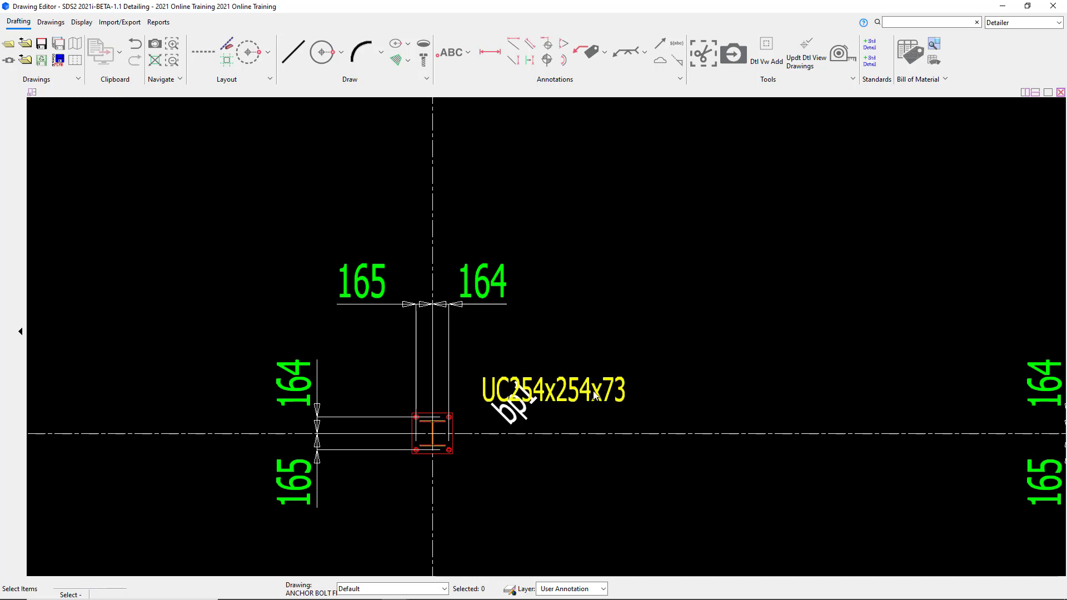
# Rotate the UC254x254x73 label freehand to about 12.8 degrees and check its rotation value without making changes.
pyautogui.keyDown('shift'); pyautogui.moveTo(594, 386); pyautogui.dragTo(690, 370); pyautogui.keyUp('shift')
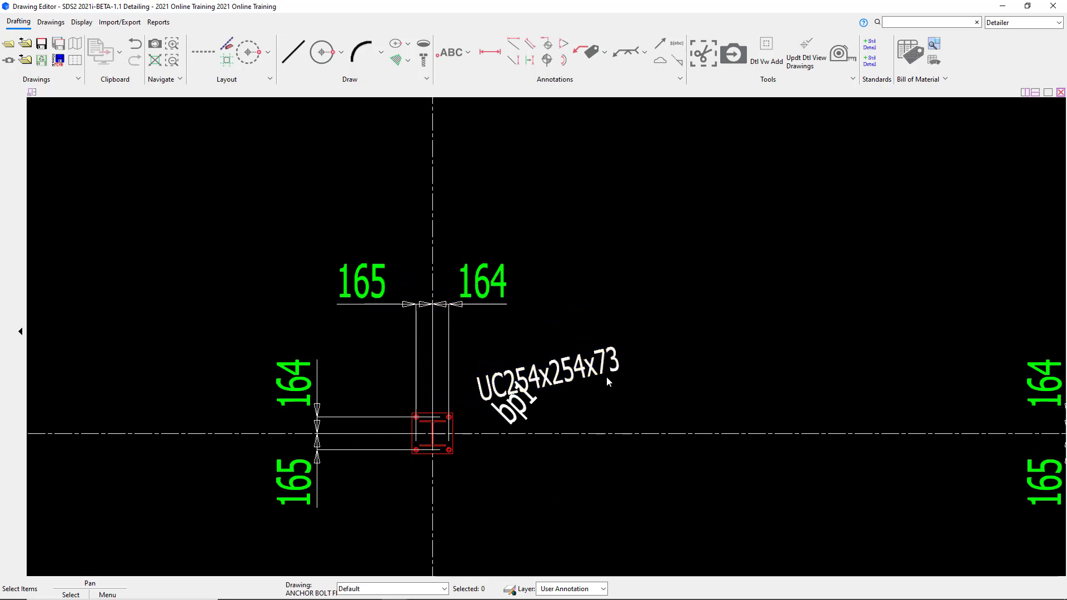
pyautogui.click(577, 374)
pyautogui.doubleClick(577, 374)
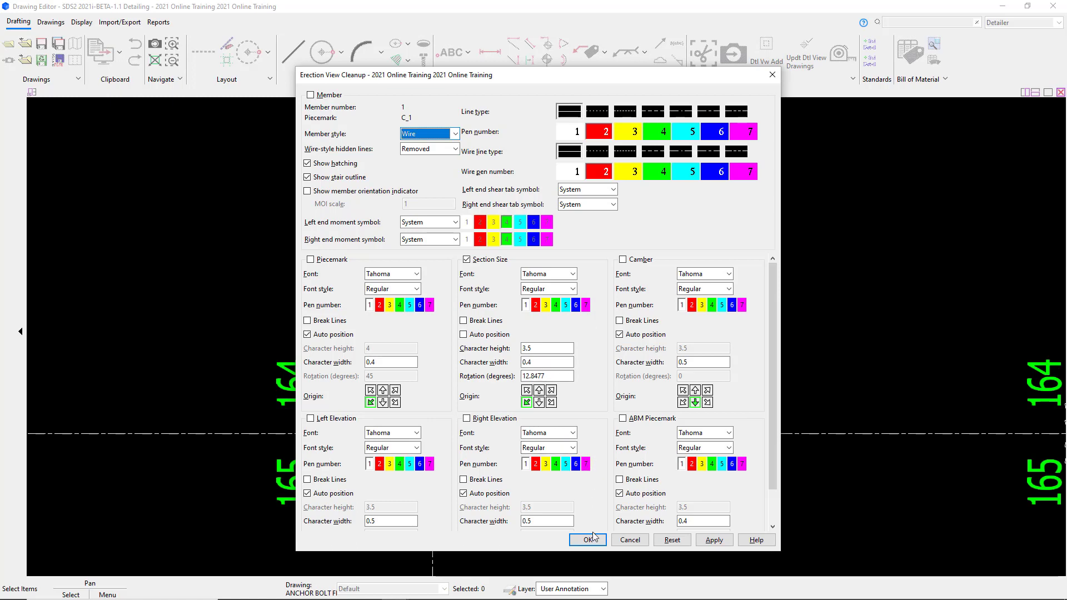
pyautogui.click(631, 540)
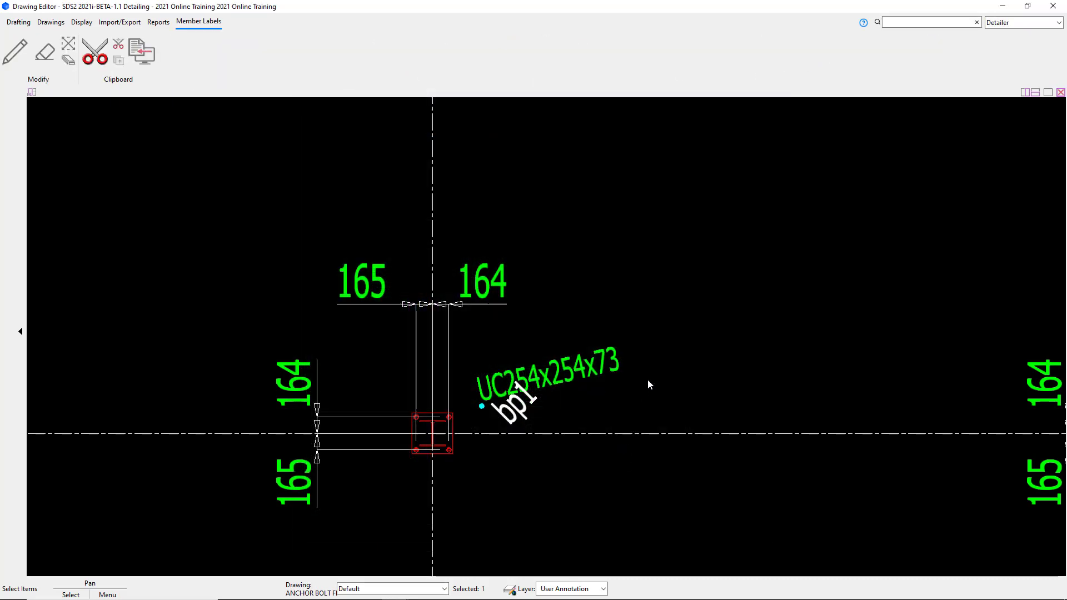
# Rotate the UC254x254x73 label graphically until it runs parallel to the bp1 mark.
pyautogui.press('ctrl')
pyautogui.keyDown('ctrl'); pyautogui.moveTo(582, 374); pyautogui.dragTo(631, 334); pyautogui.keyUp('ctrl')
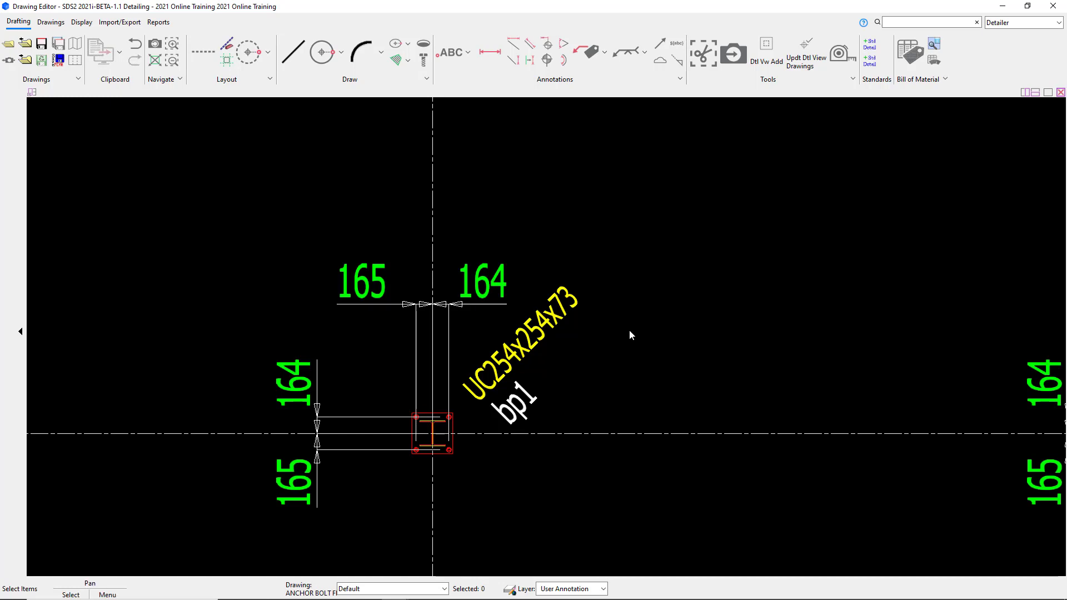
pyautogui.click(629, 331)
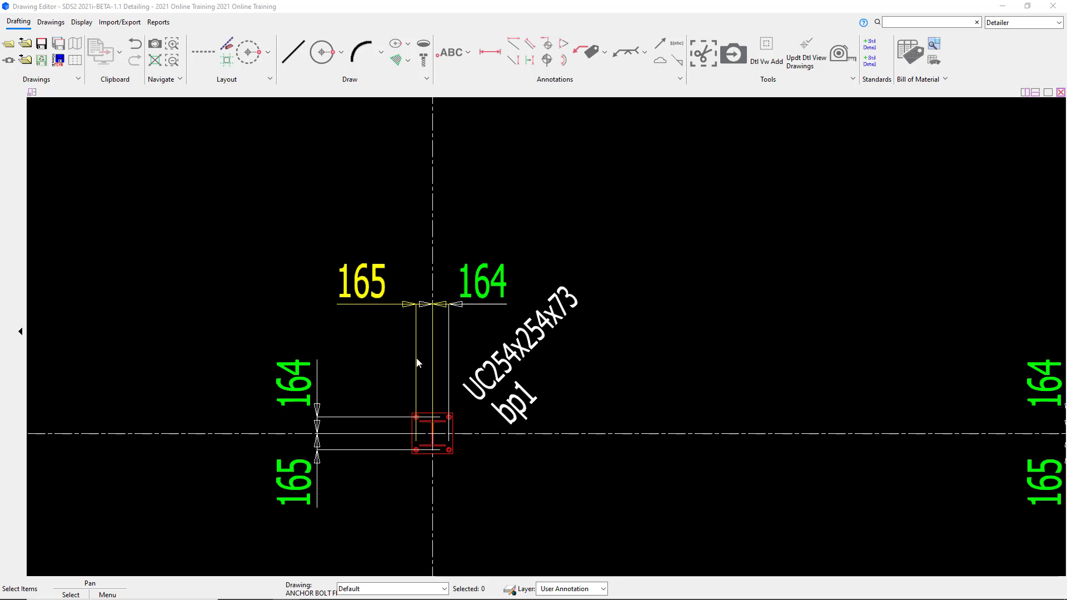
# Try stretching the horizontal 165 dimension by moving its outer leg off the anchor bolt to about 614, and undo the move.
pyautogui.moveTo(418, 362)
pyautogui.mouseDown()
pyautogui.moveTo(302, 333)
pyautogui.moveTo(333, 343)
pyautogui.moveTo(352, 380)
pyautogui.moveTo(402, 419)
pyautogui.moveTo(384, 400)
pyautogui.moveTo(398, 400)
pyautogui.moveTo(405, 424)
pyautogui.moveTo(388, 400)
pyautogui.moveTo(409, 433)
pyautogui.moveTo(388, 423)
pyautogui.moveTo(445, 425)
pyautogui.moveTo(406, 397)
pyautogui.mouseUp()
pyautogui.scroll(6, 426, 425)
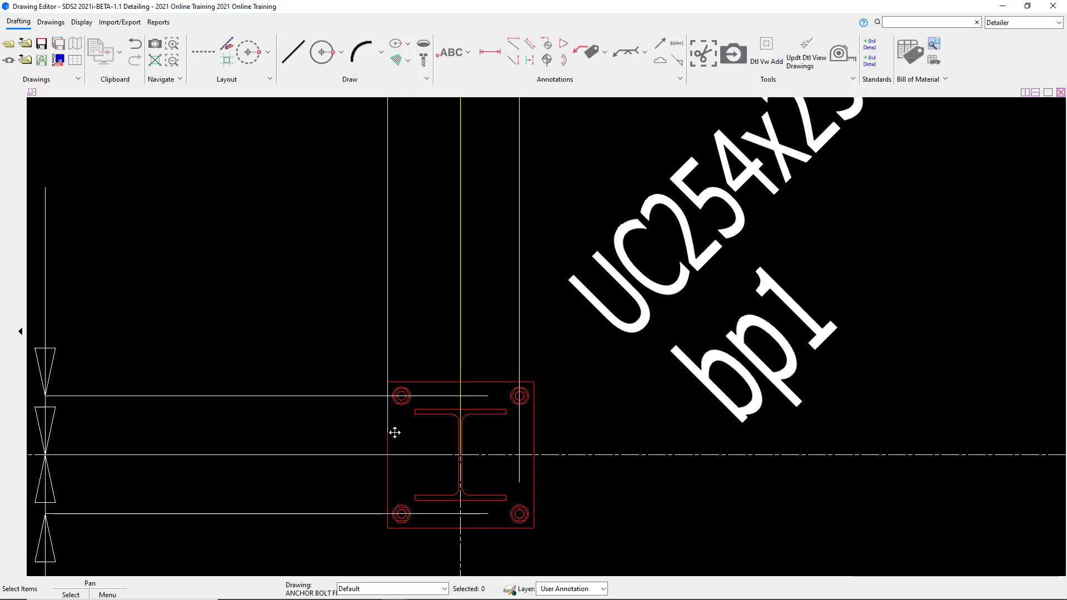
pyautogui.scroll(-5, 424, 424)
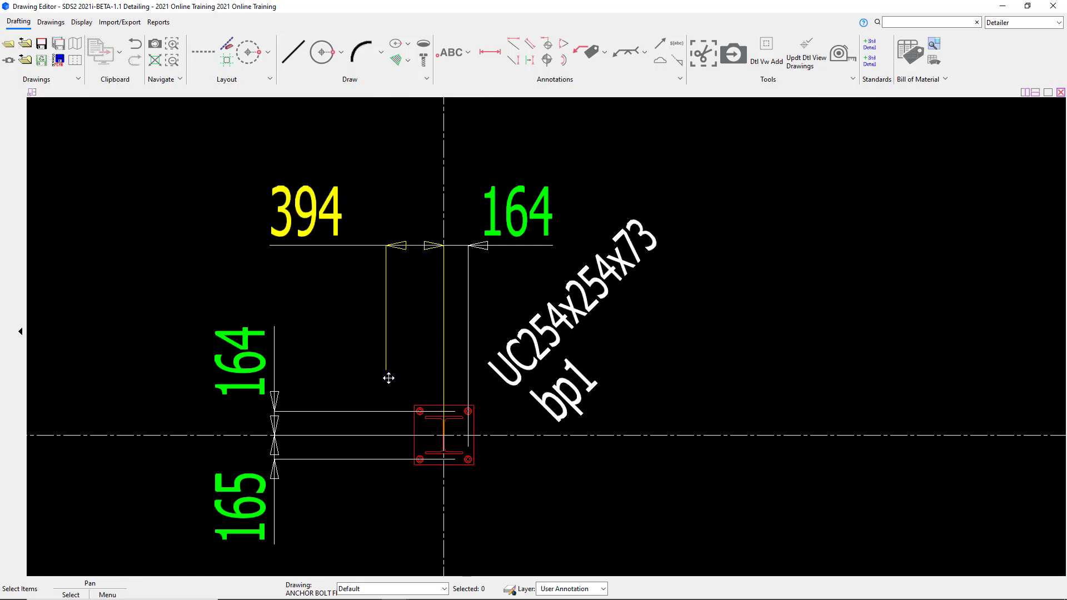
pyautogui.click(355, 348)
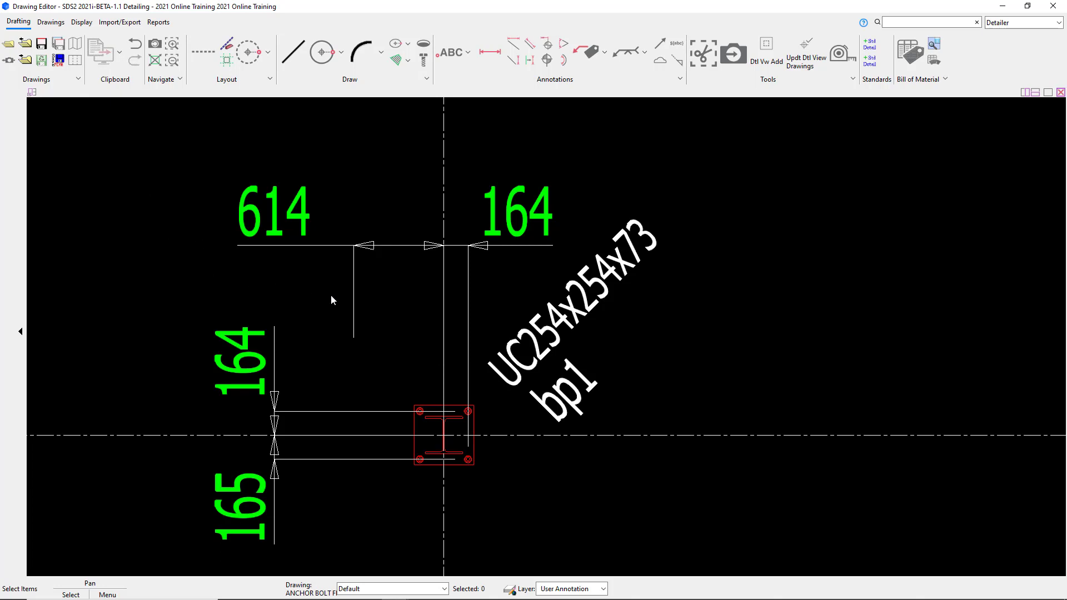
pyautogui.click(135, 53)
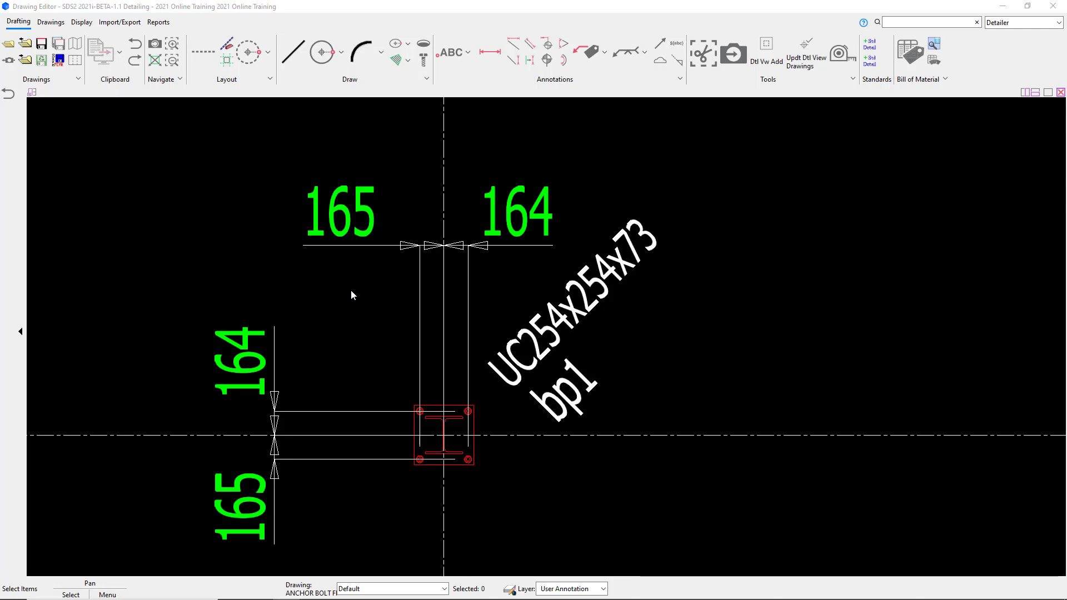
# Freeze the primary label of the horizontal 165 dimension.
pyautogui.click(346, 214)
pyautogui.doubleClick(347, 217)
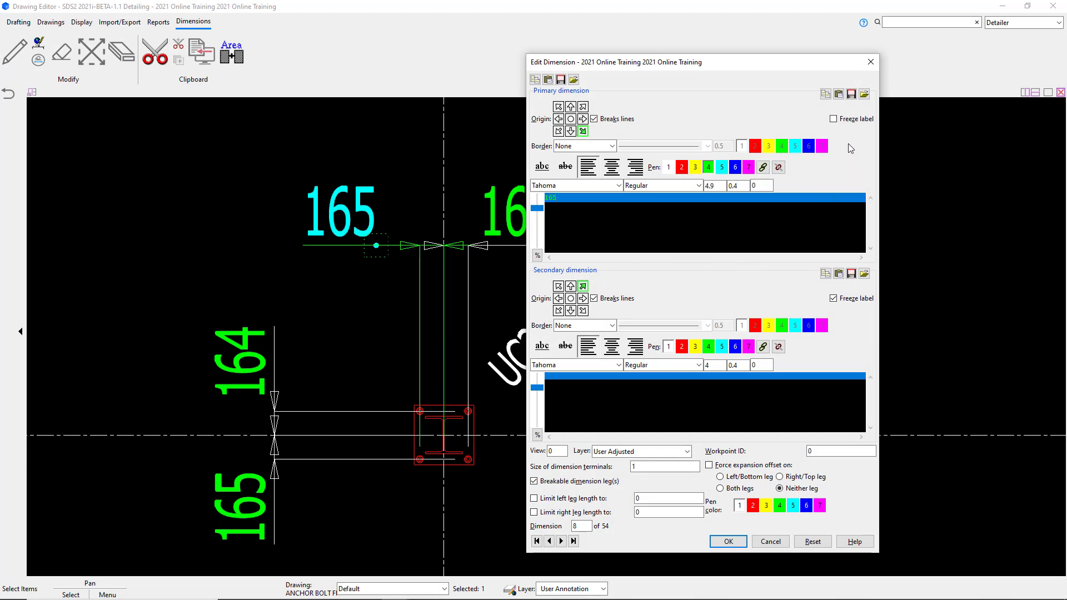
pyautogui.click(834, 120)
pyautogui.click(729, 542)
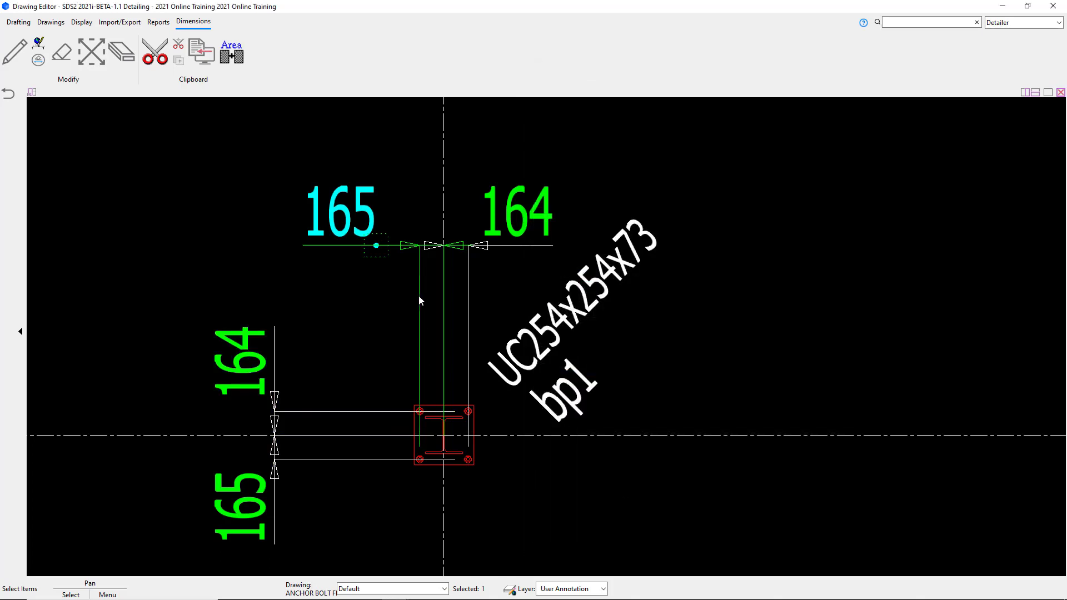
# Try moving the outer leg of the frozen 165 dimension well away from the base plate, and undo the move.
pyautogui.moveTo(416, 295); pyautogui.dragTo(154, 290)
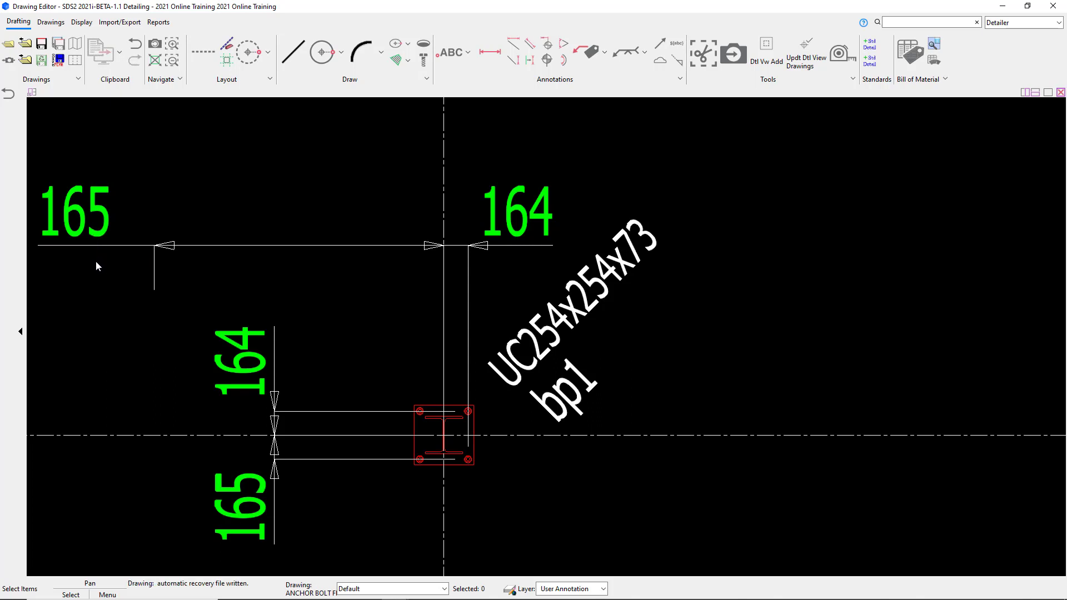
pyautogui.click(135, 60)
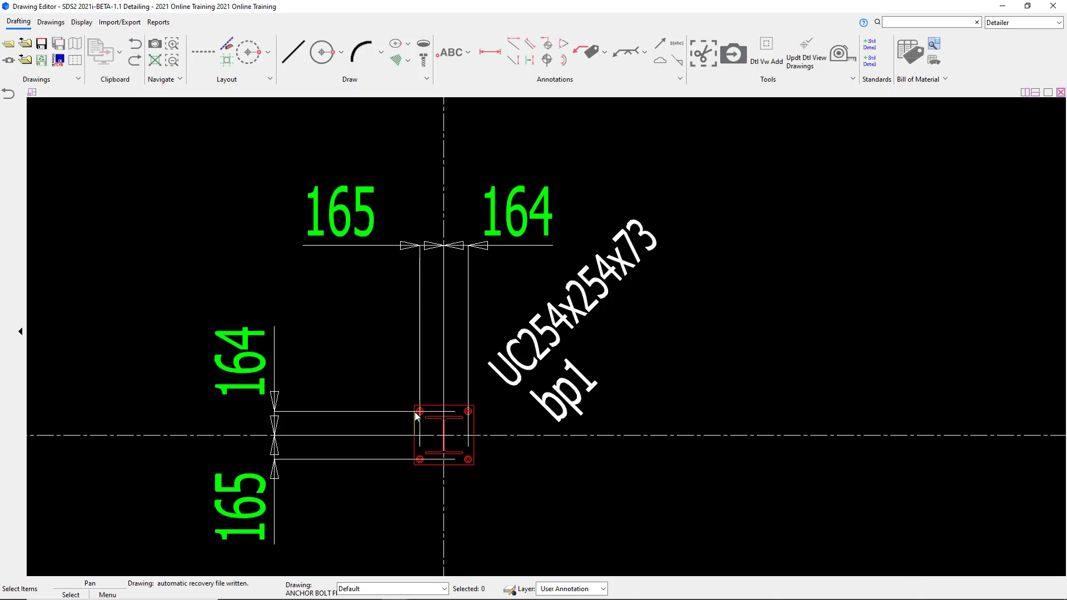
# Unfreeze the primary label of the horizontal 165 dimension.
pyautogui.doubleClick(355, 272)
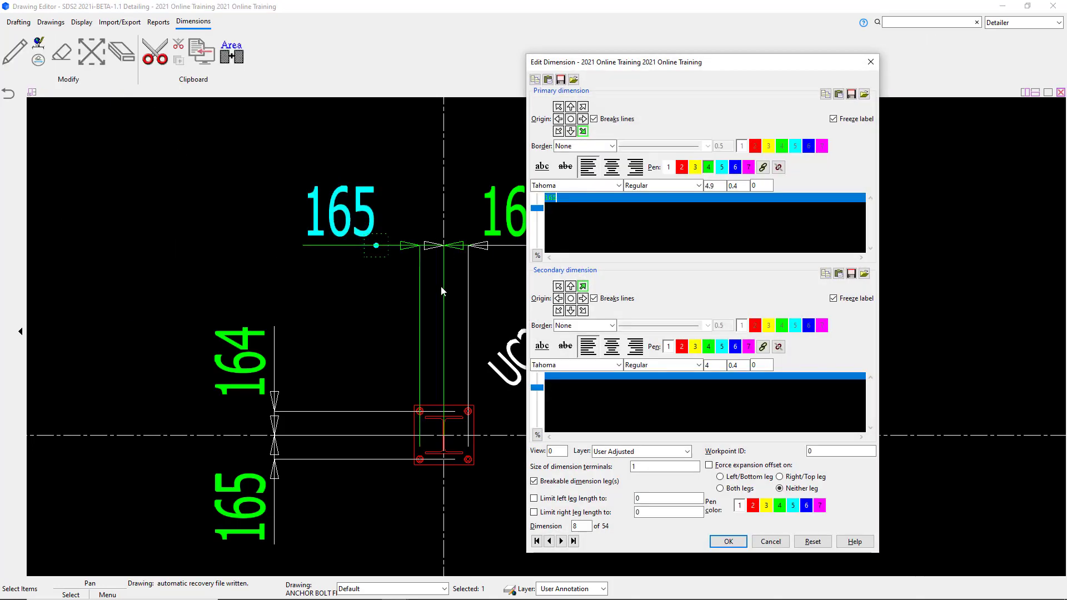
pyautogui.click(833, 119)
pyautogui.click(728, 542)
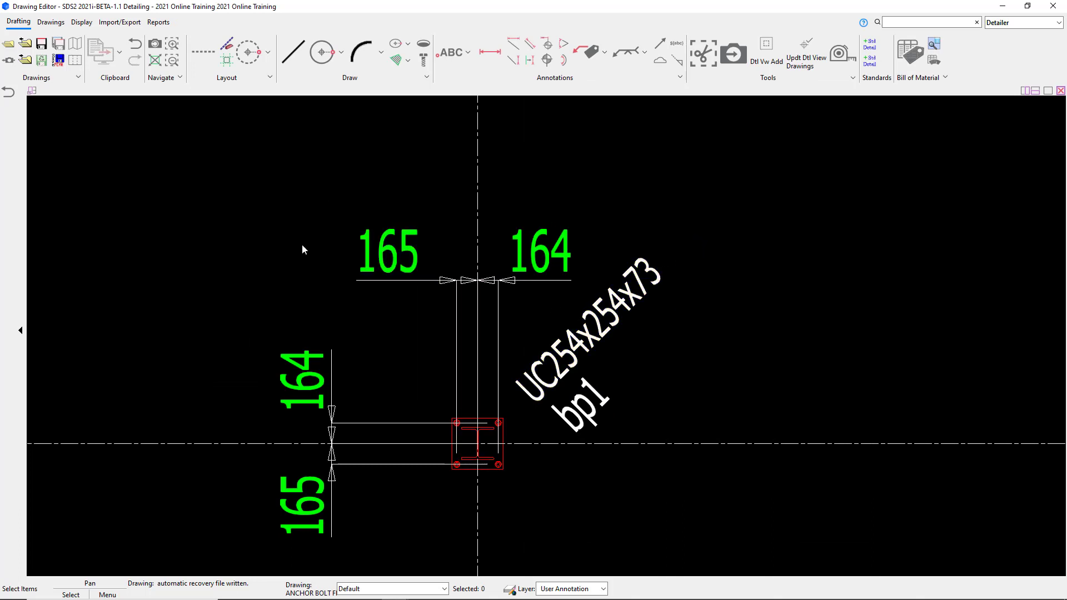
pyautogui.scroll(-3, 301, 245)
pyautogui.scroll(-4, 398, 205)
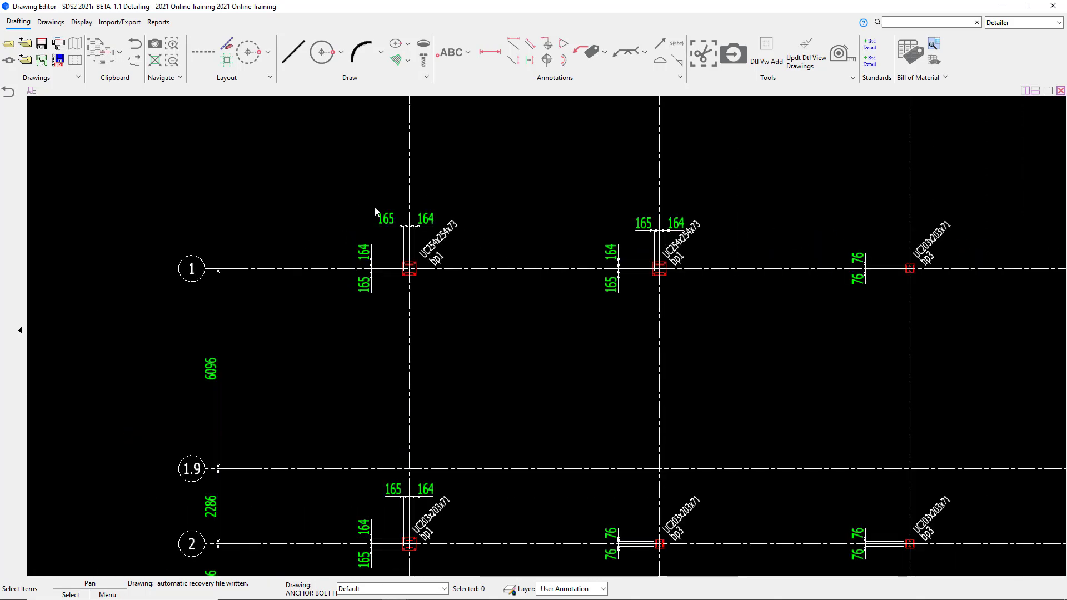
pyautogui.scroll(5, 519, 453)
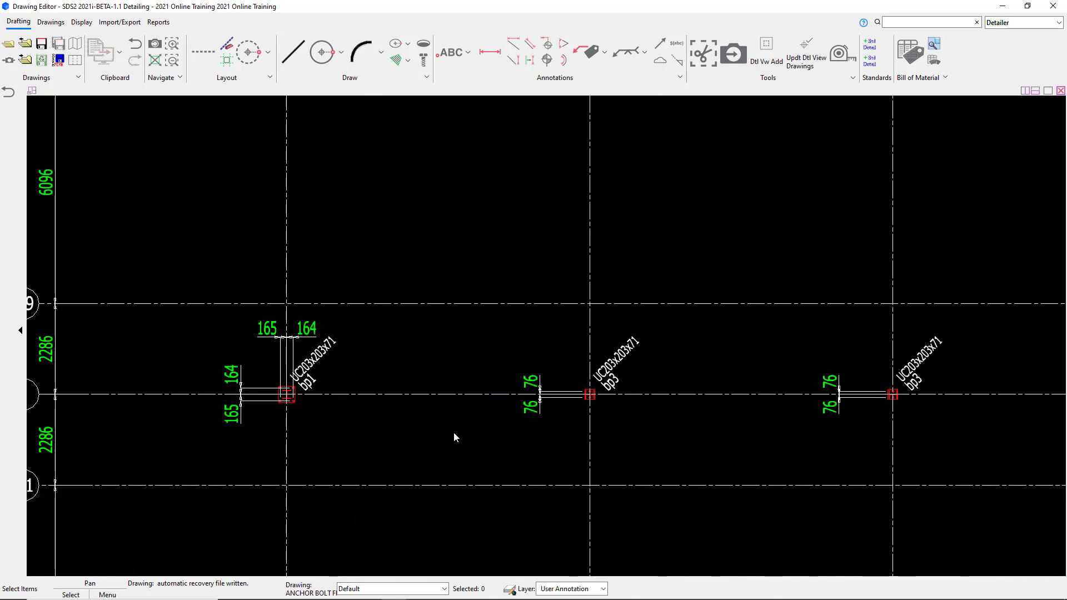
pyautogui.scroll(1, 316, 432)
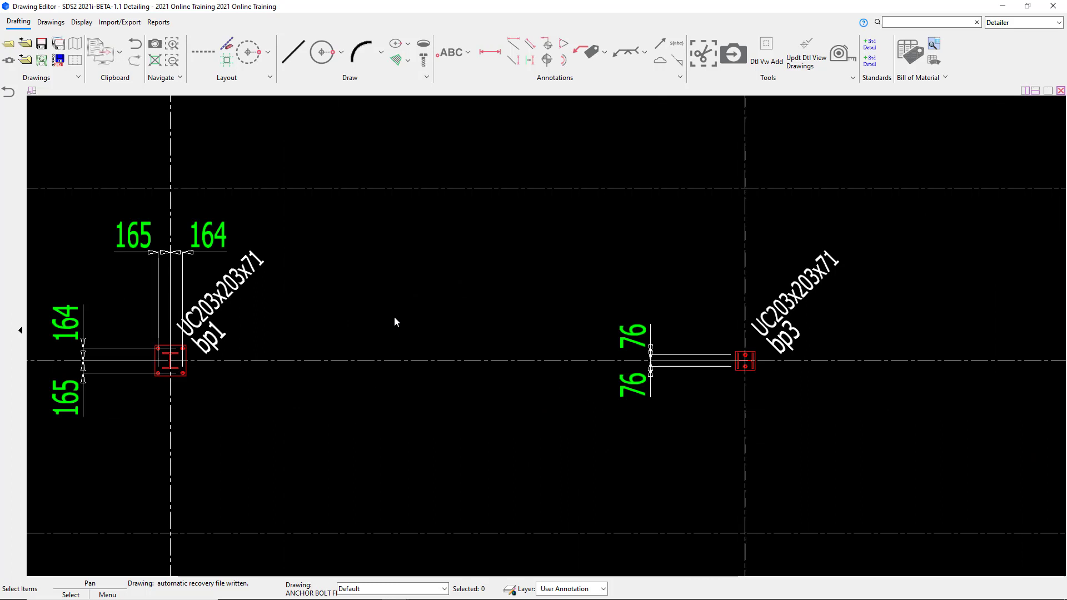
pyautogui.moveTo(397, 315); pyautogui.dragTo(450, 305, button='middle')
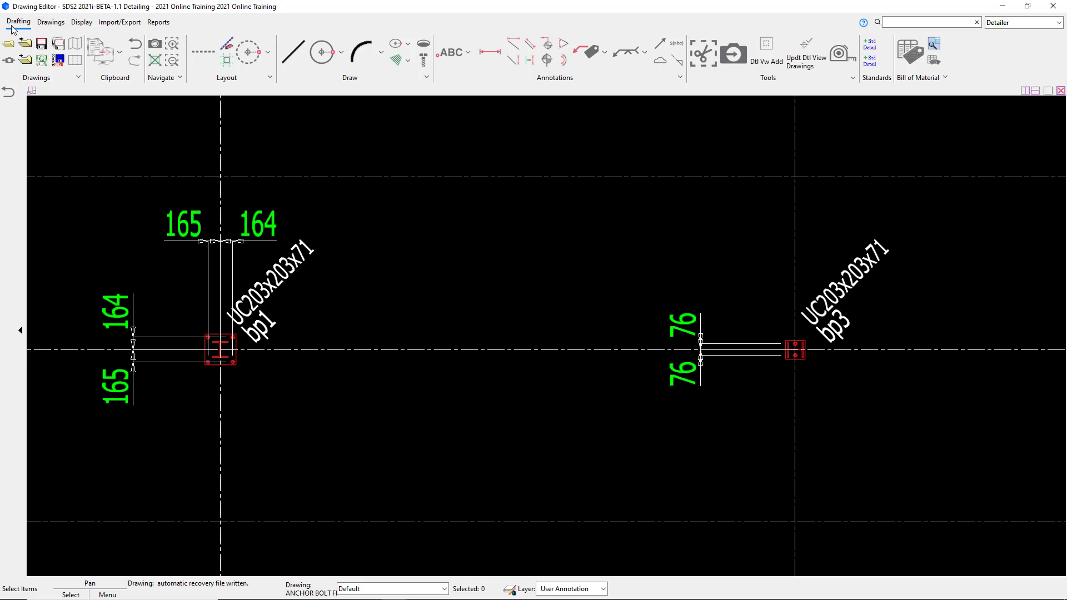
pyautogui.click(54, 24)
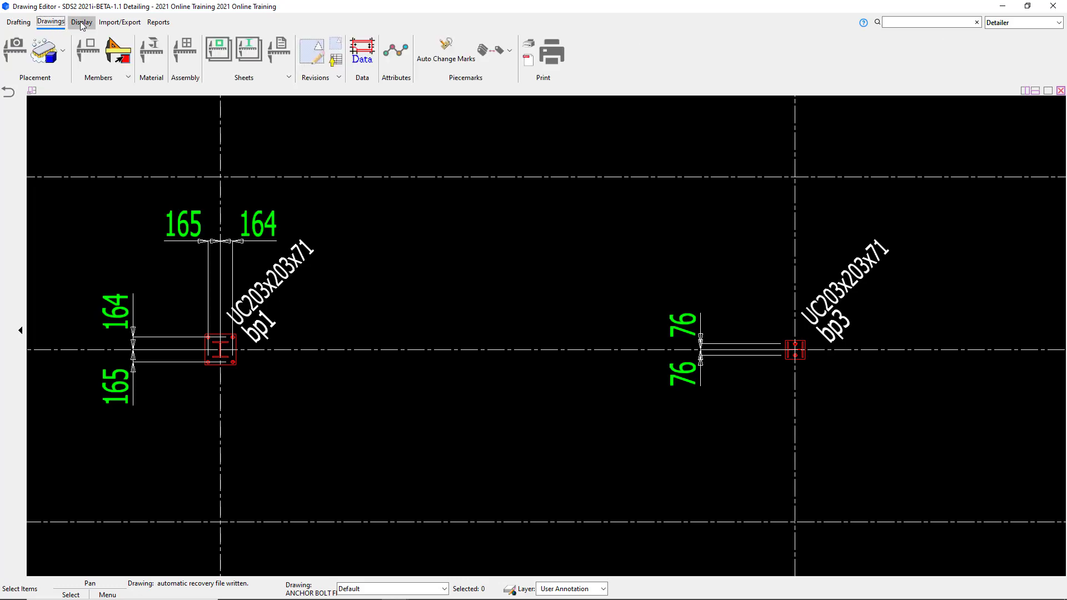
pyautogui.click(80, 21)
pyautogui.click(117, 23)
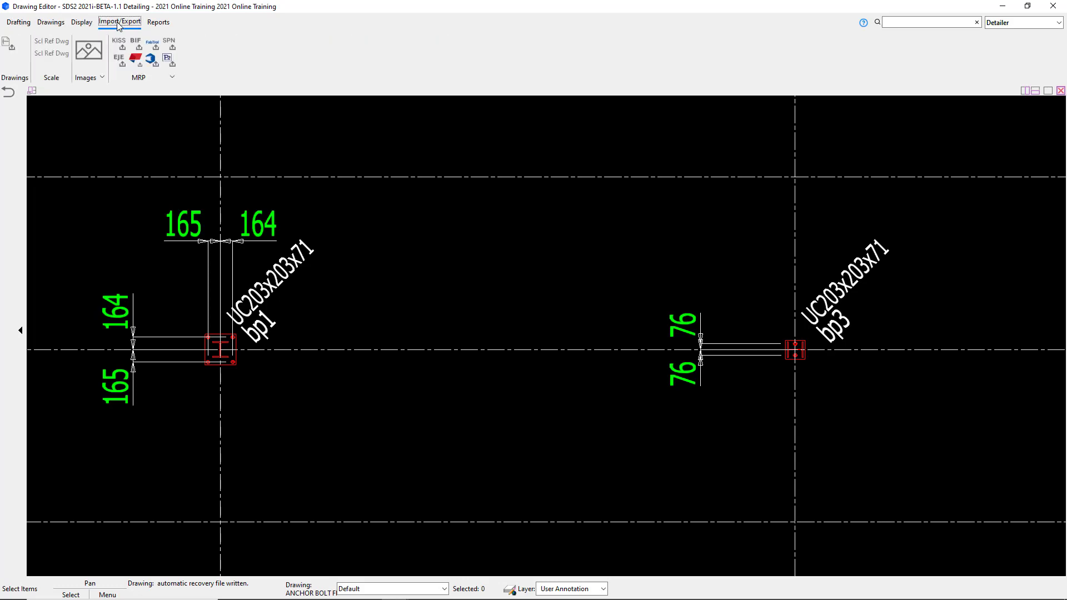
pyautogui.click(158, 22)
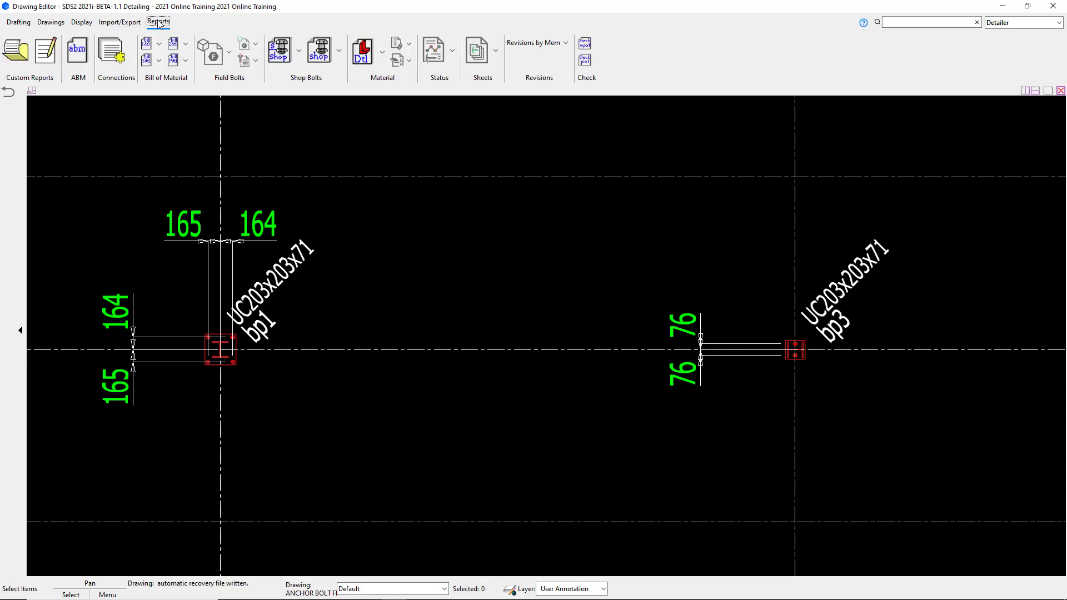
pyautogui.click(23, 23)
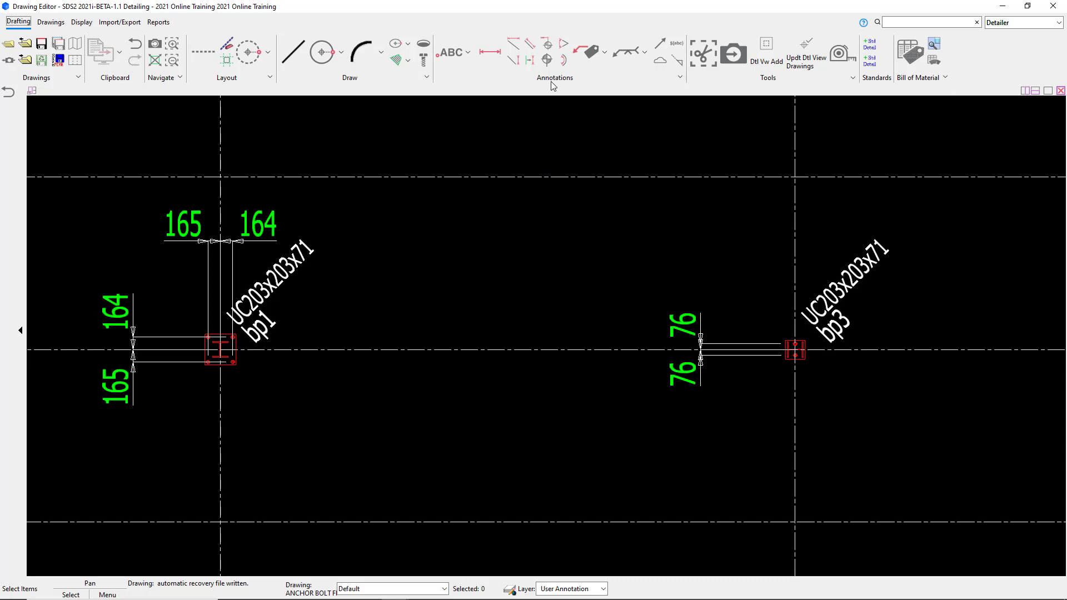
# Start adding a dimension with Auto Point snapping between the lower and upper right corners of the UC203x203x71 bp1 base plate on grid 2.
pyautogui.click(491, 61)
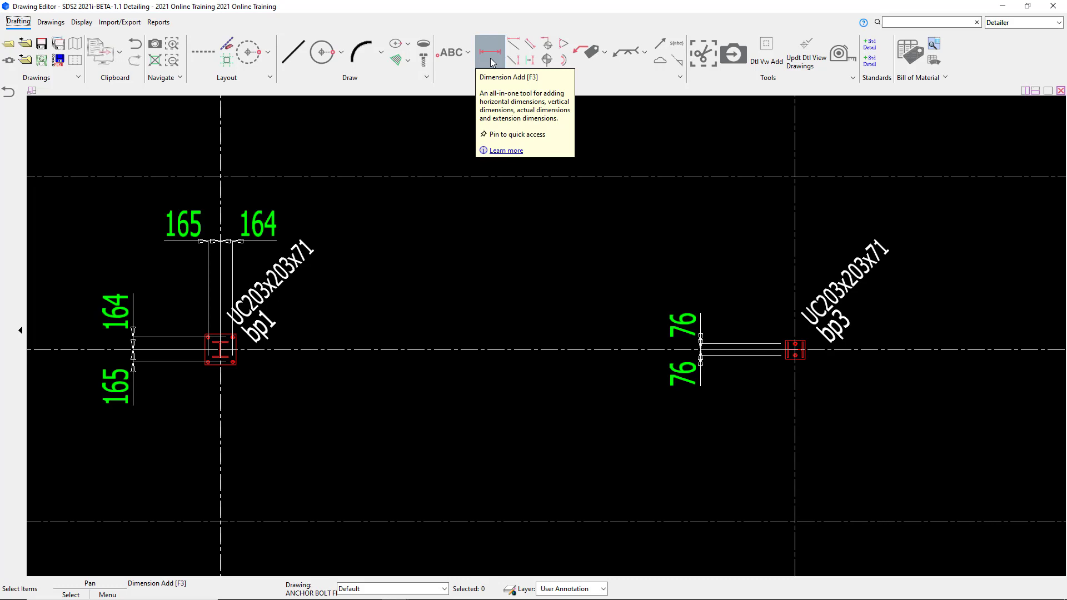
pyautogui.click(490, 51)
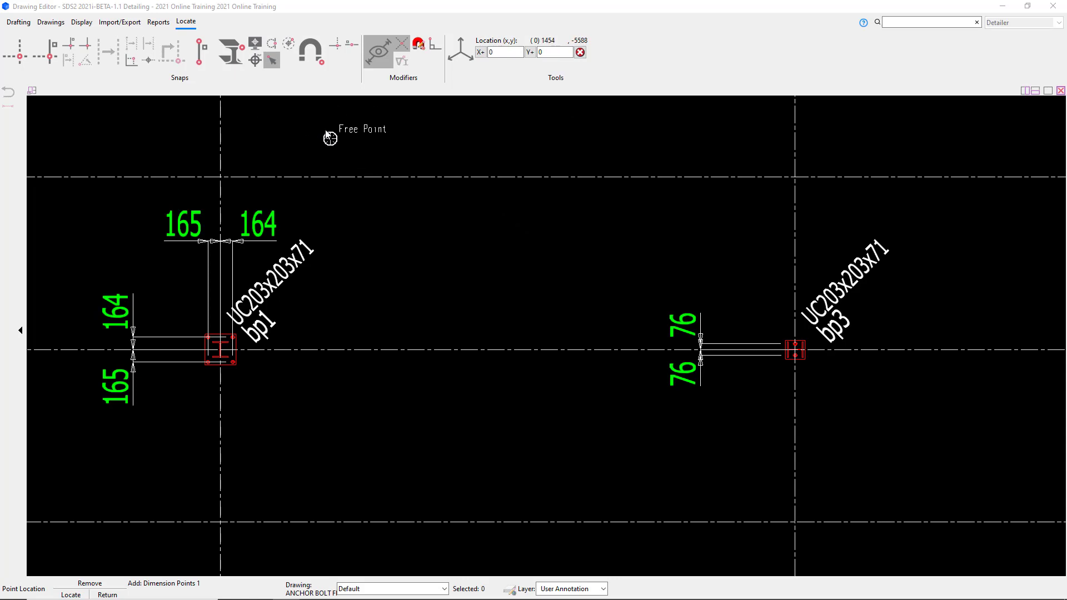
pyautogui.click(312, 60)
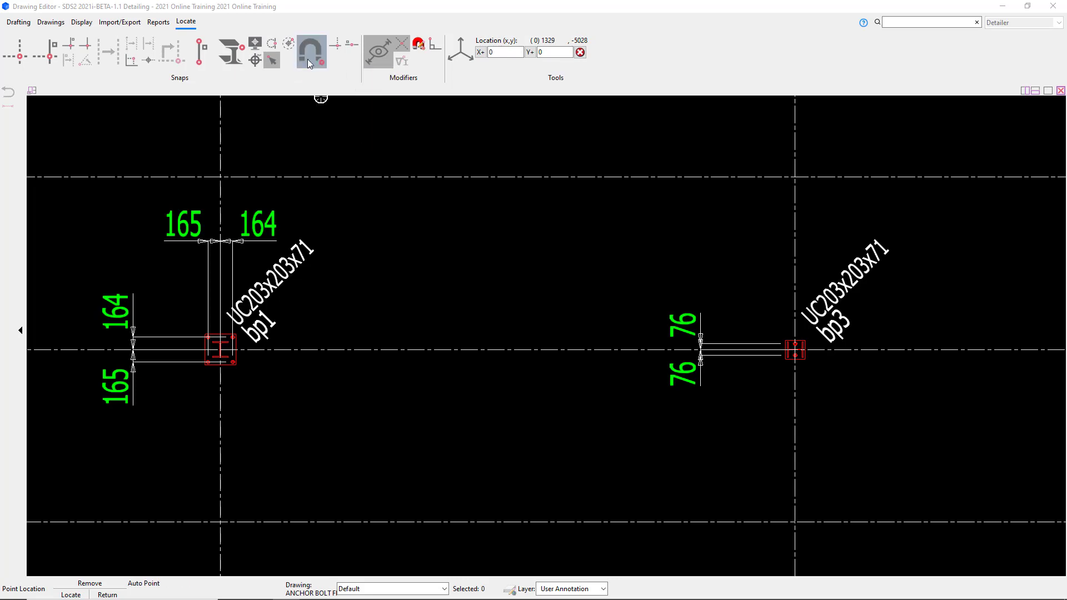
pyautogui.click(310, 56)
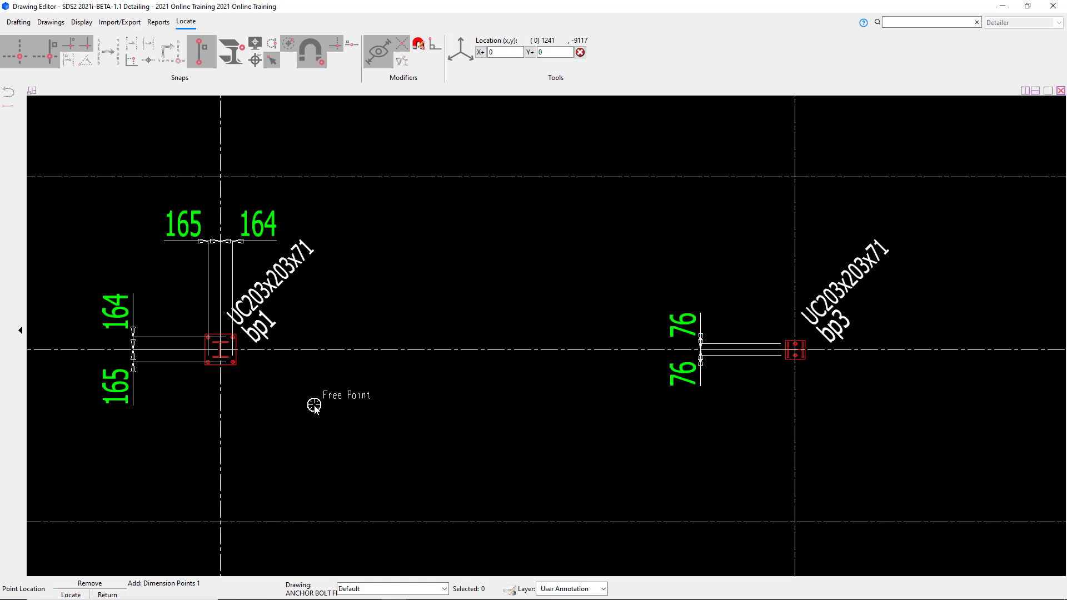
pyautogui.scroll(1, 235, 396)
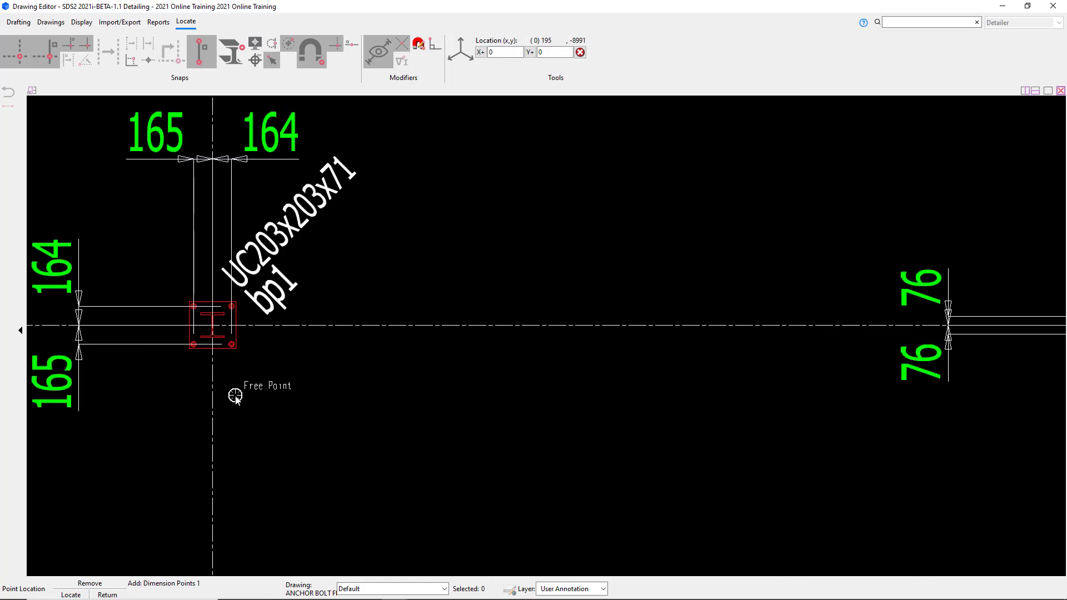
pyautogui.scroll(1, 235, 396)
pyautogui.scroll(2, 144, 293)
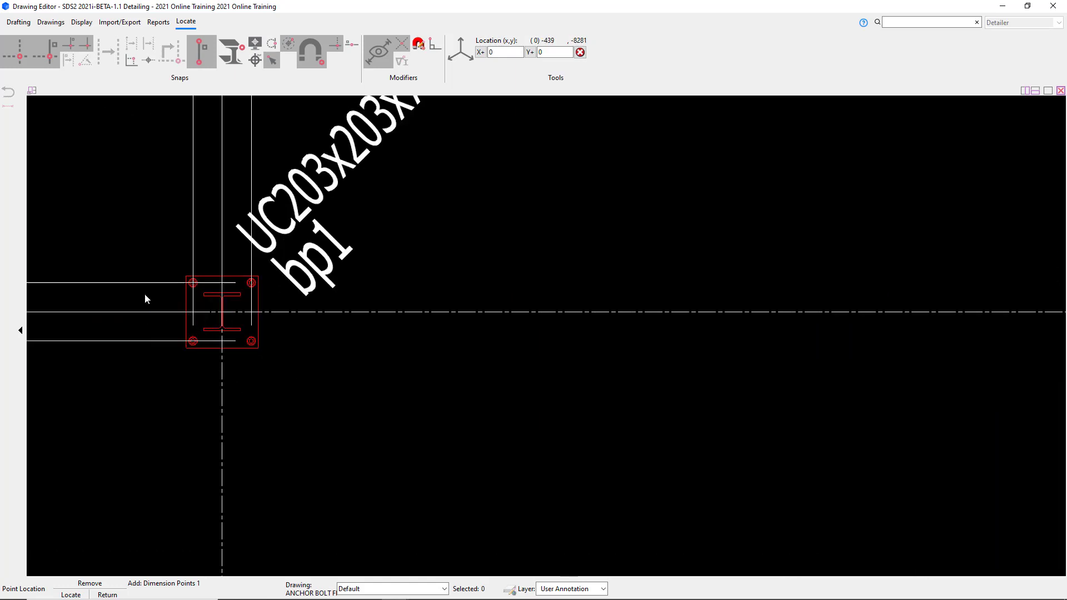
pyautogui.scroll(-1, 324, 396)
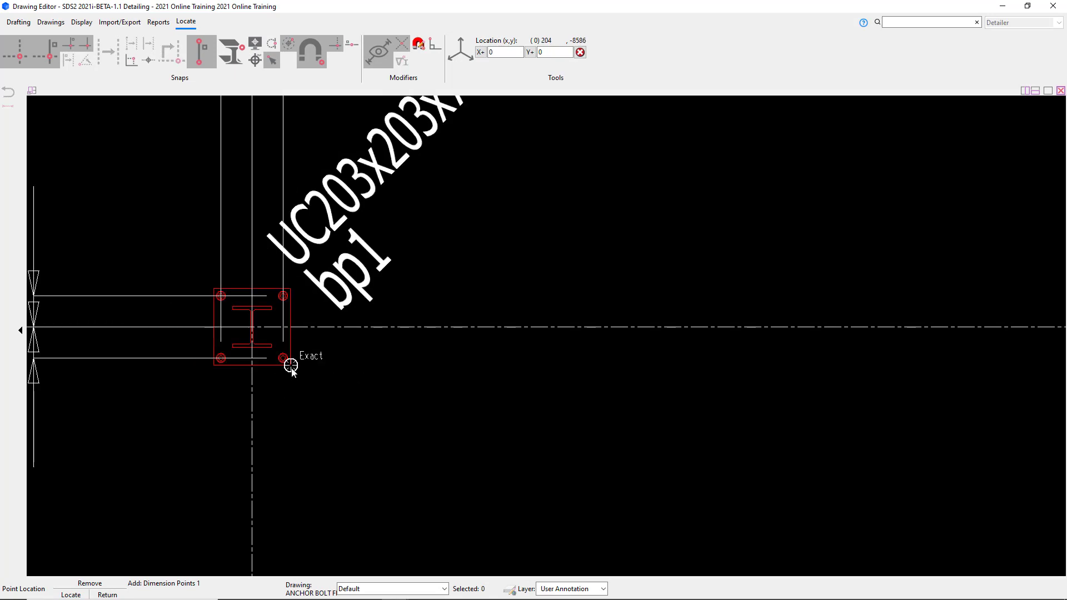
pyautogui.click(291, 366)
pyautogui.click(290, 289)
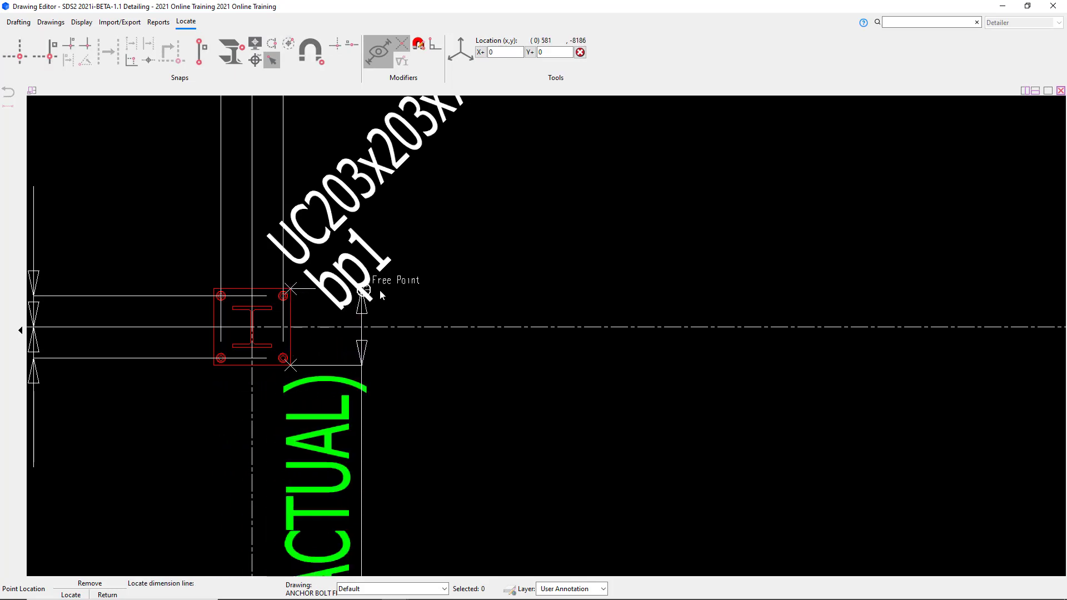
# Place the bp1 plate dimension as a vertical dimension right of the plate, readjust its line location once, and end the string without further points.
pyautogui.scroll(-2, 494, 289)
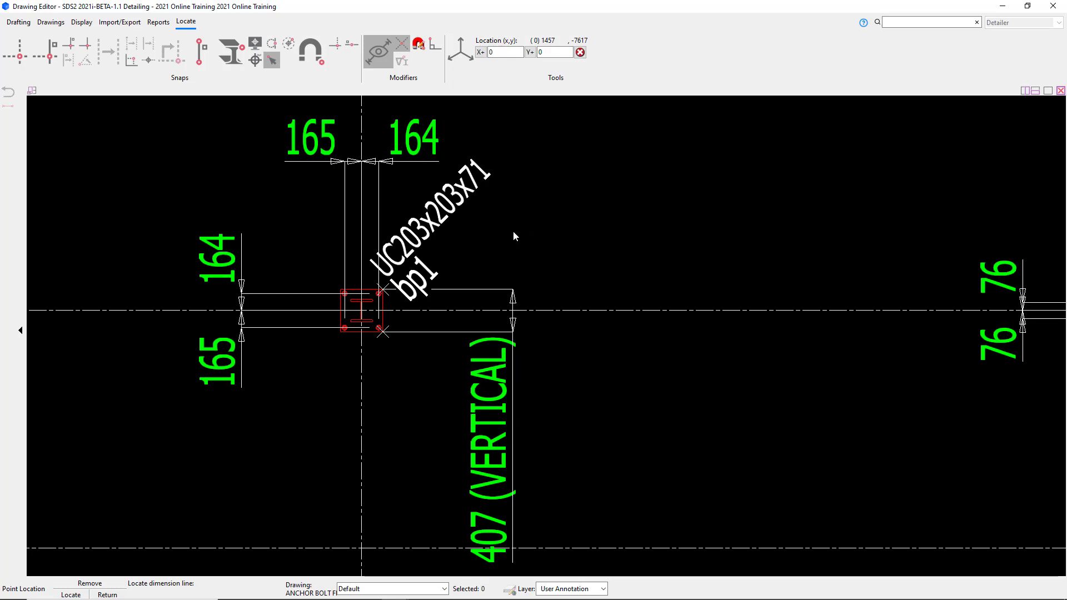
pyautogui.click(512, 231)
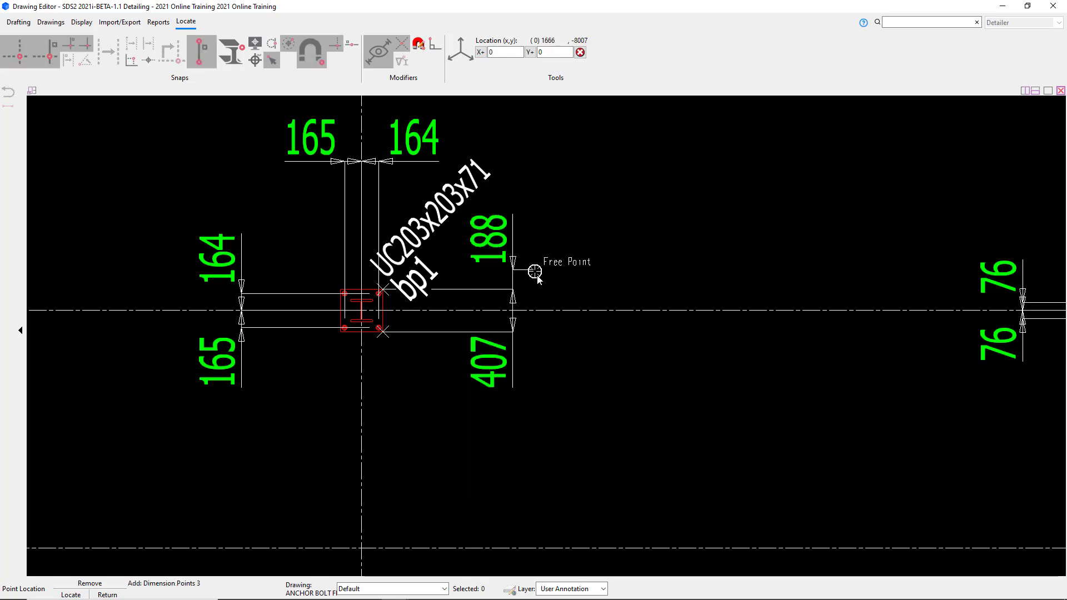
pyautogui.scroll(-2, 569, 339)
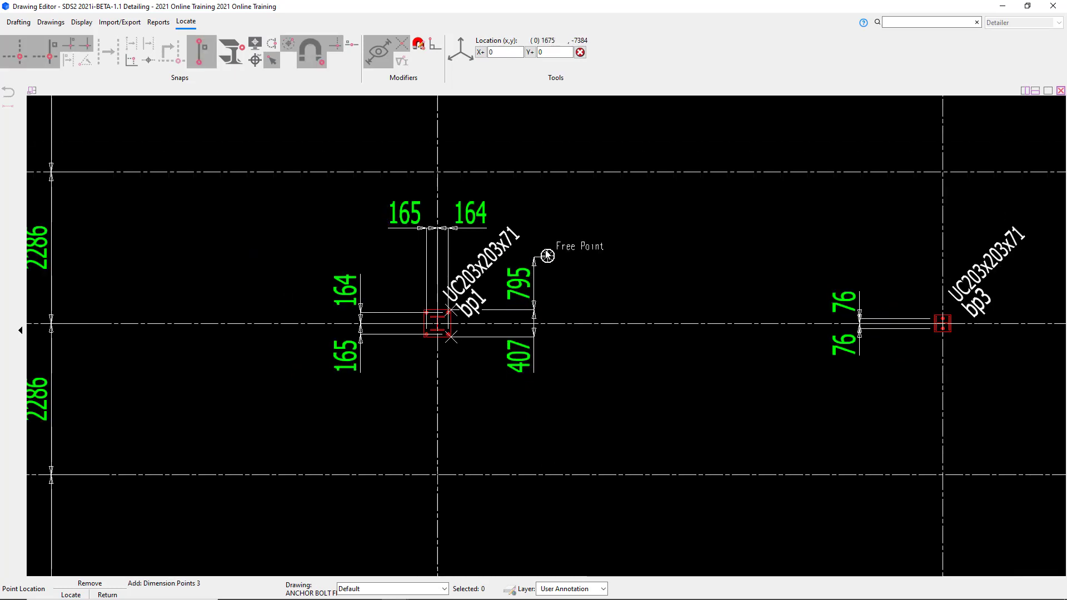
pyautogui.rightClick(538, 202)
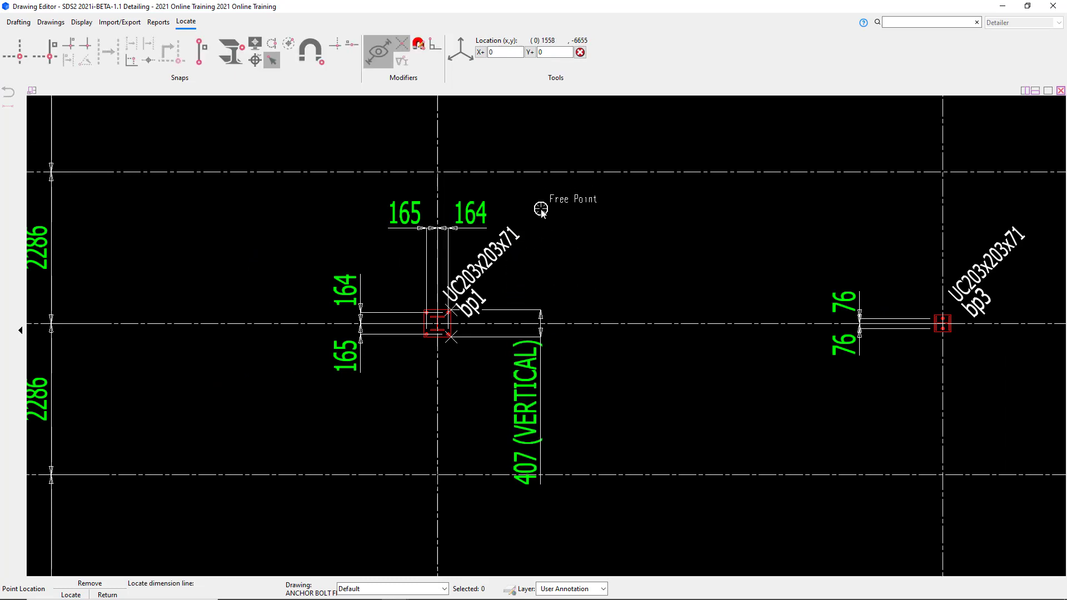
pyautogui.click(540, 206)
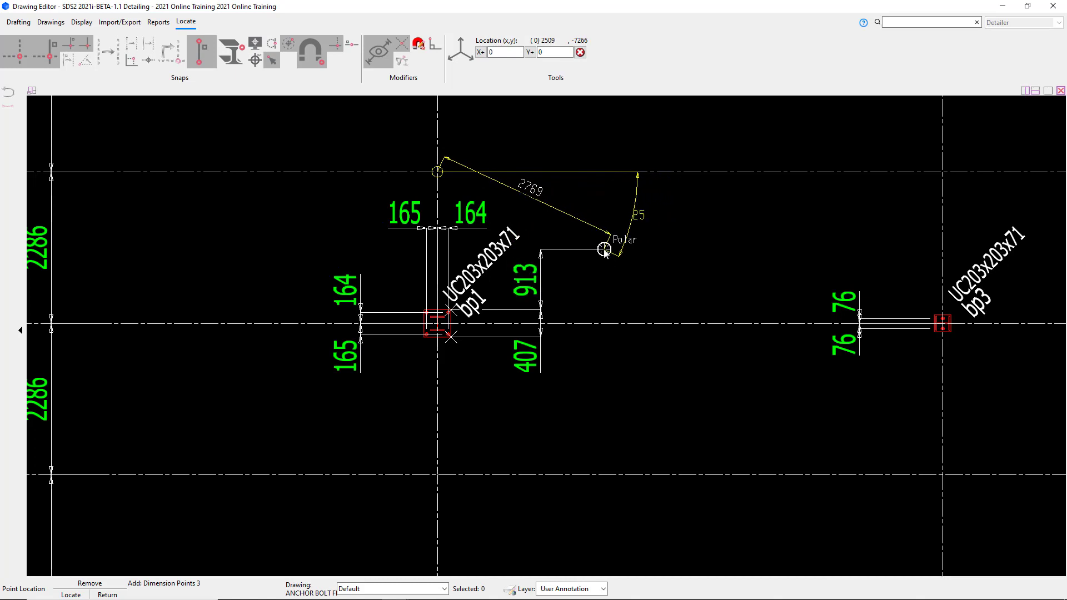
pyautogui.rightClick(605, 253)
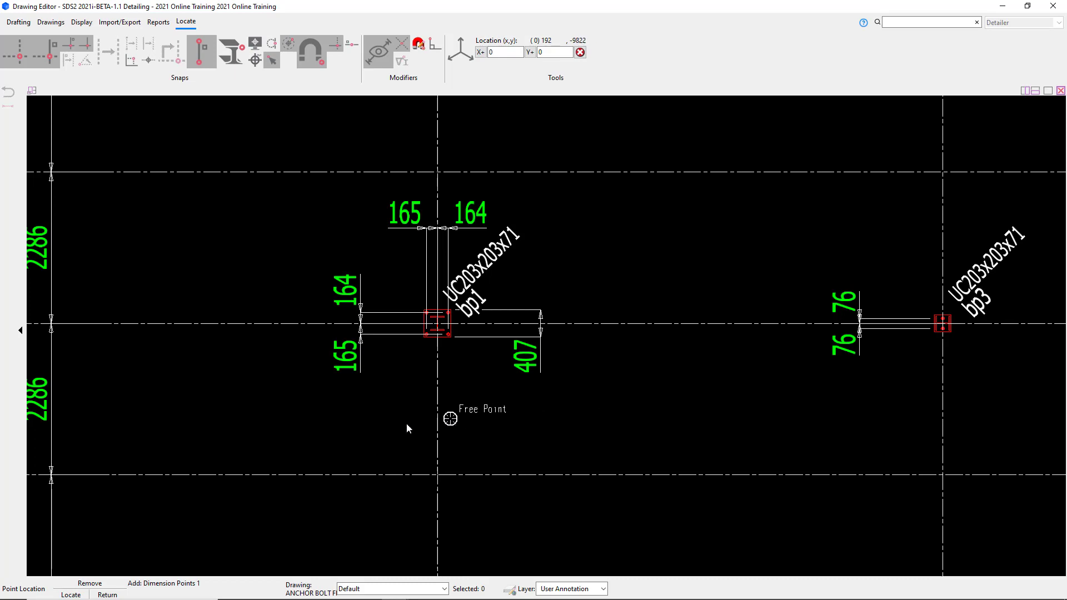
# Add a vertical dimension between the right corners of the adjacent bp3 base plate on grid 2, placed right of the plate, and finish dimensioning.
pyautogui.scroll(-3, 392, 423)
pyautogui.scroll(3, 843, 369)
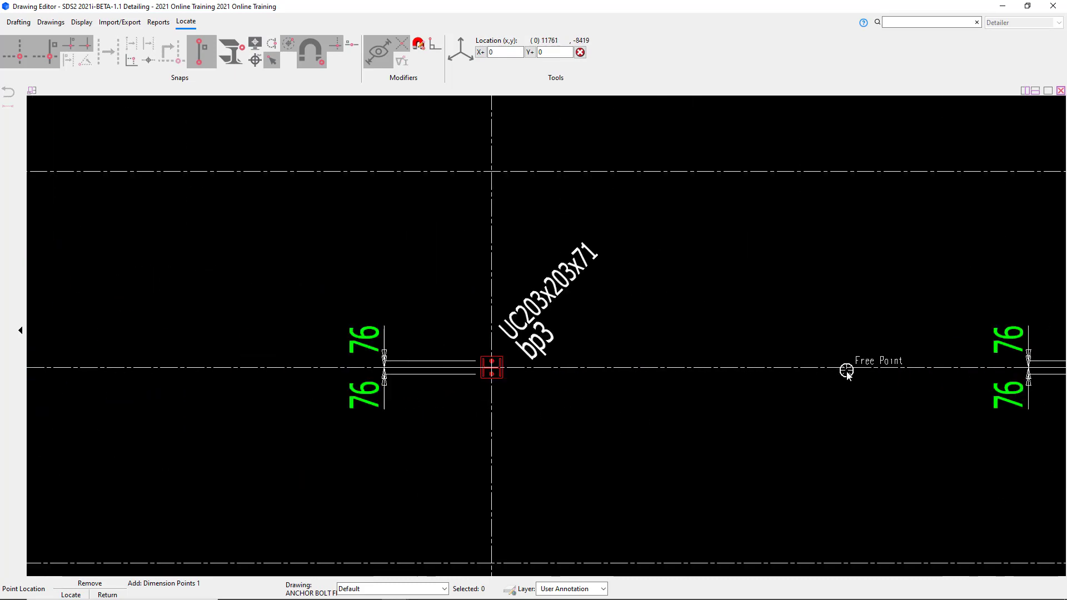
pyautogui.scroll(5, 500, 412)
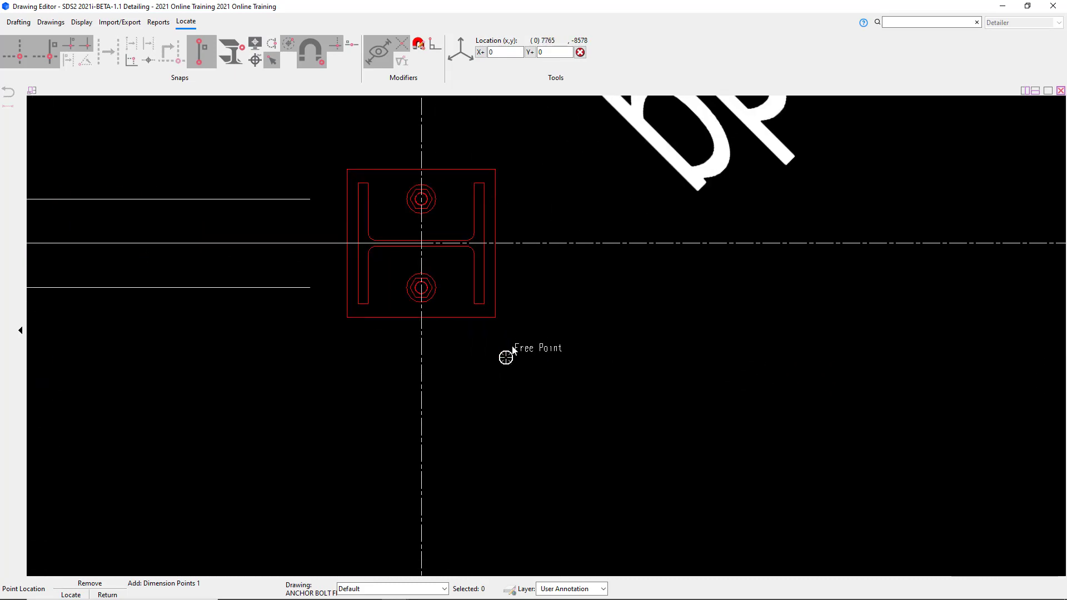
pyautogui.scroll(-1, 443, 397)
pyautogui.click(477, 347)
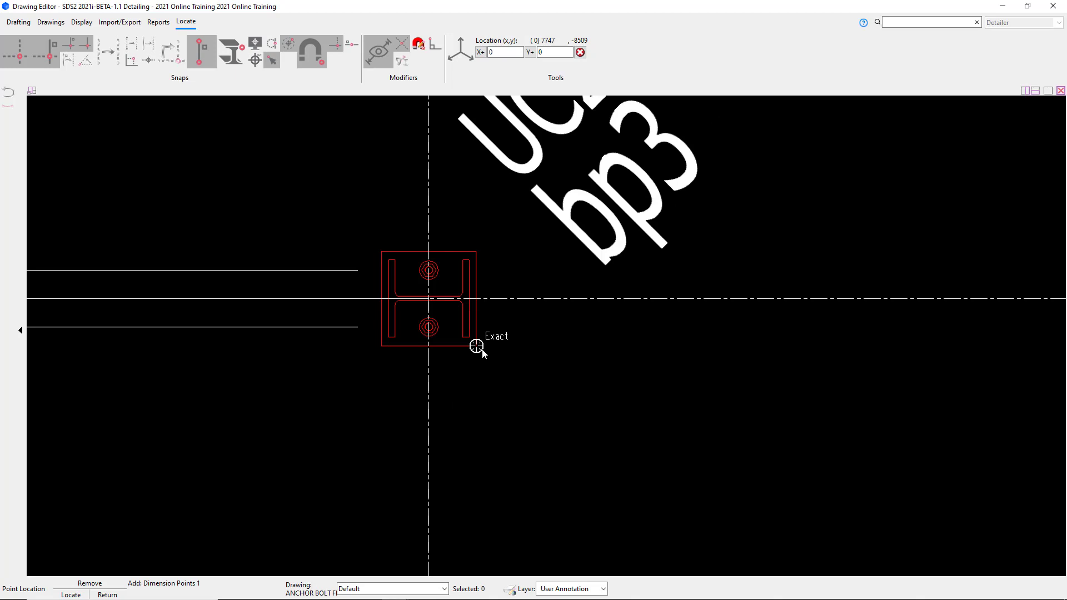
pyautogui.click(473, 252)
pyautogui.scroll(-4, 474, 252)
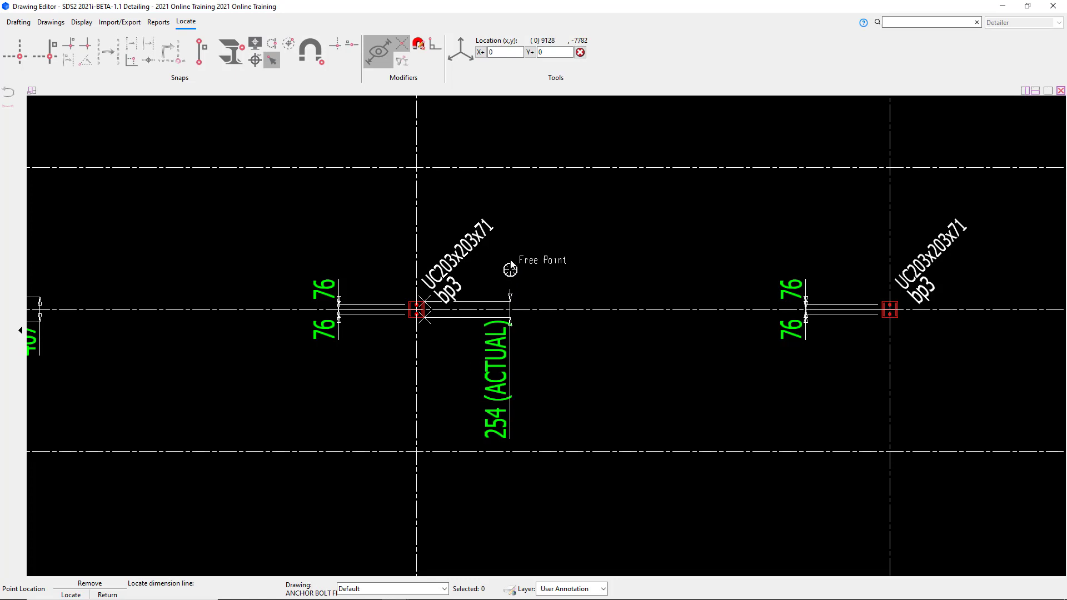
pyautogui.click(516, 228)
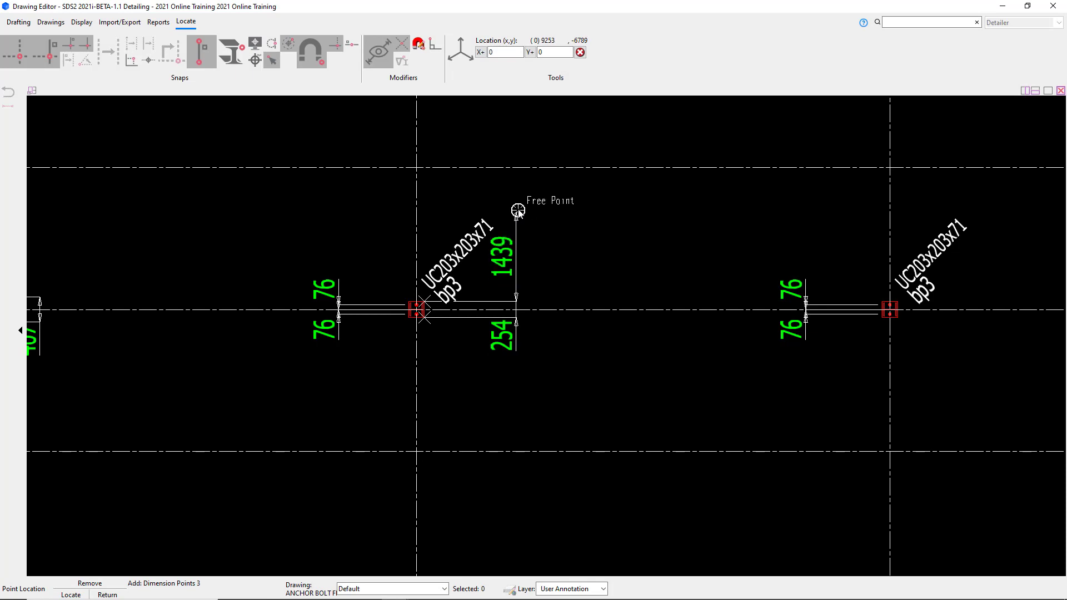
pyautogui.rightClick(518, 205)
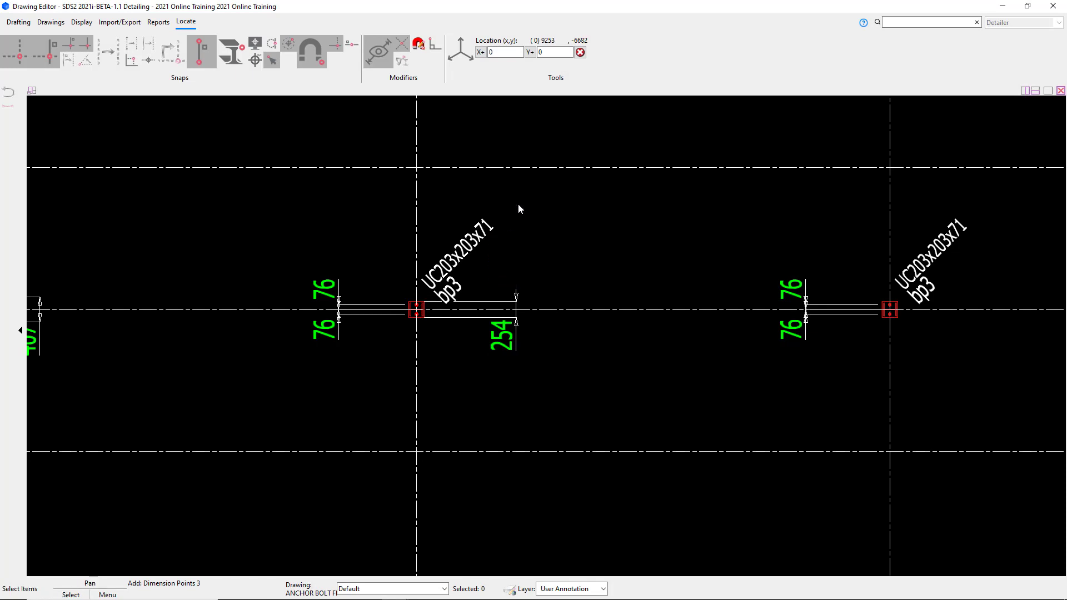
pyautogui.scroll(-1, 675, 364)
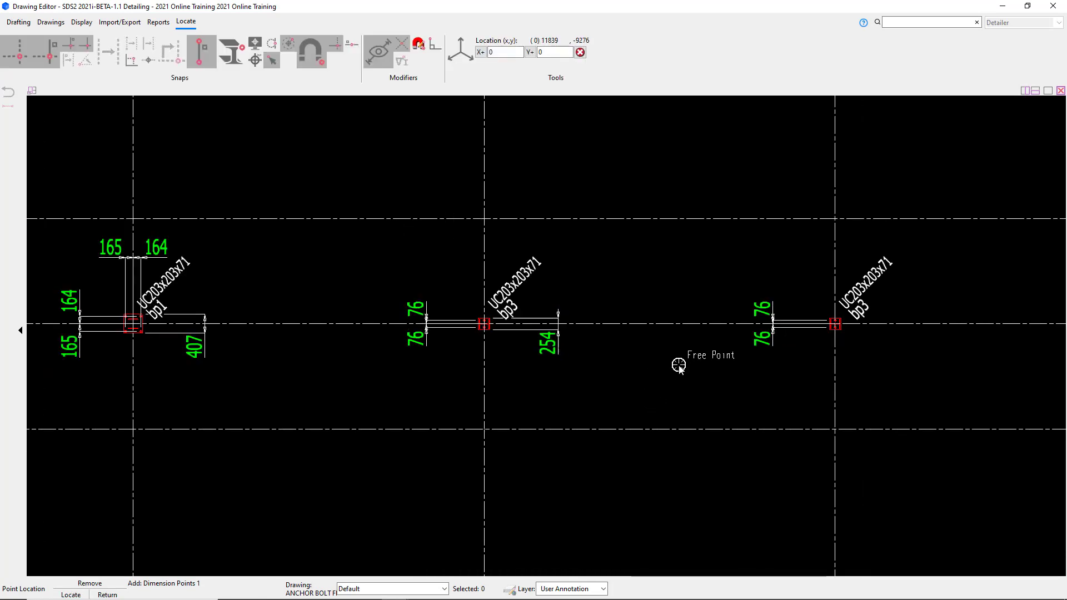
pyautogui.scroll(2, 189, 372)
pyautogui.scroll(-1, 210, 376)
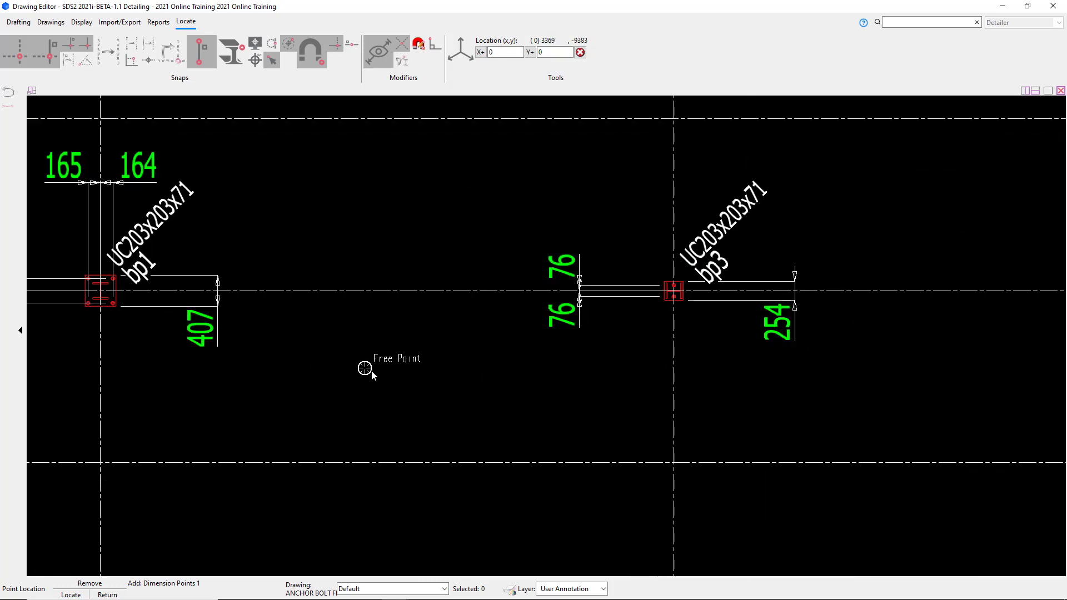
pyautogui.rightClick(439, 391)
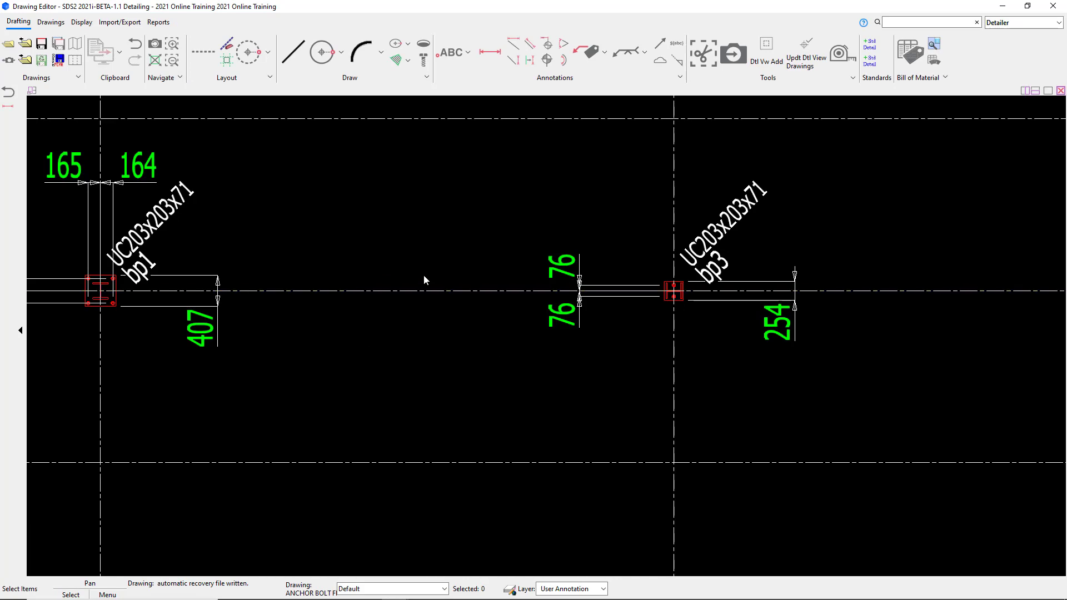
pyautogui.scroll(-2, 494, 348)
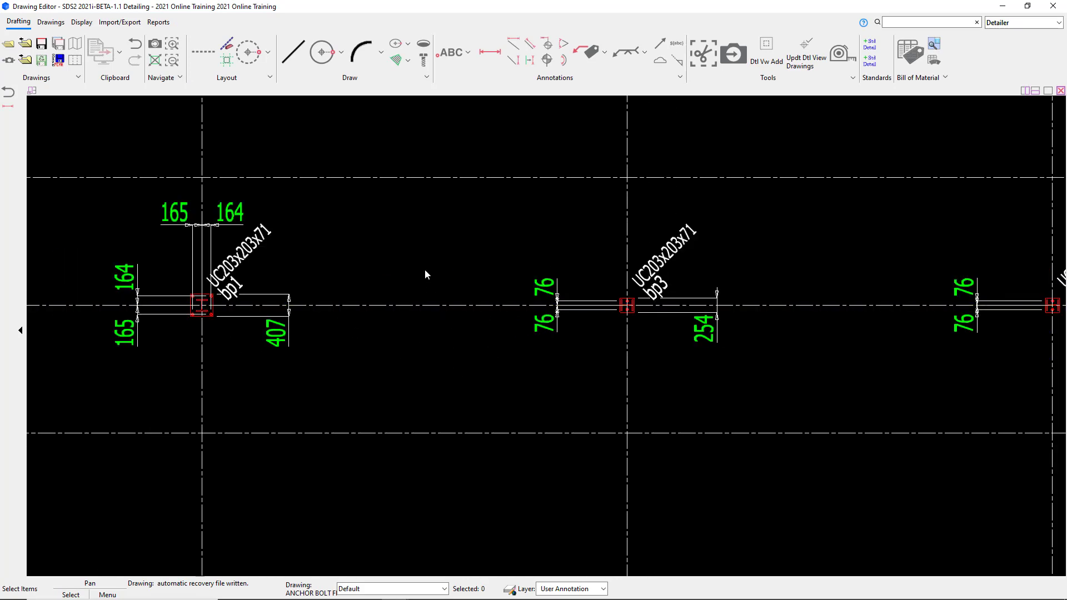
pyautogui.scroll(-3, 453, 323)
pyautogui.scroll(3, 440, 305)
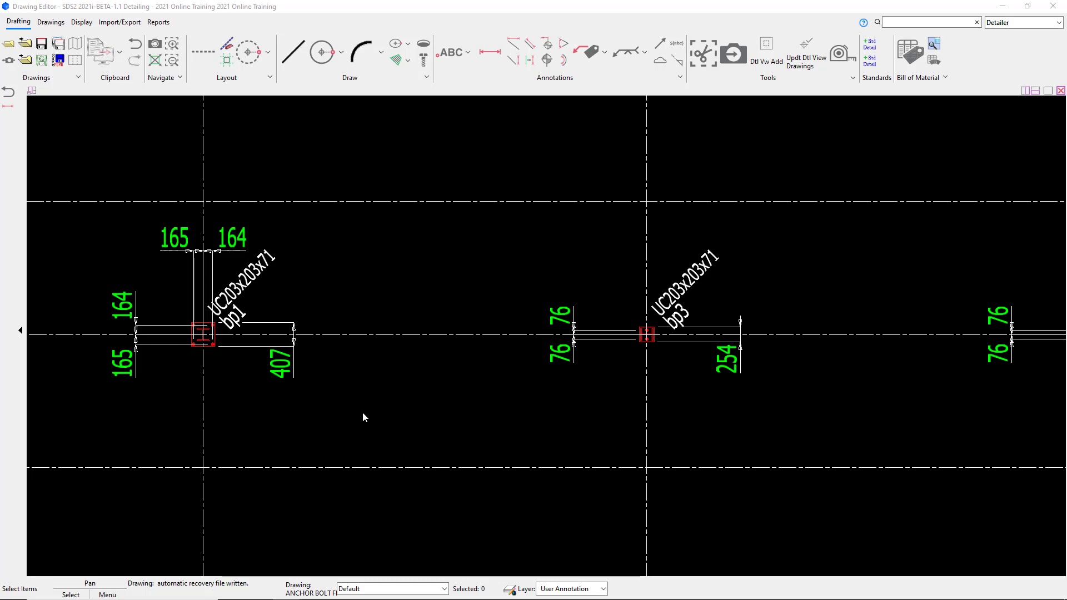
# Delete the vertical base plate dimensions right of the bp1 and bp3 plates on grid 2.
pyautogui.click(281, 372)
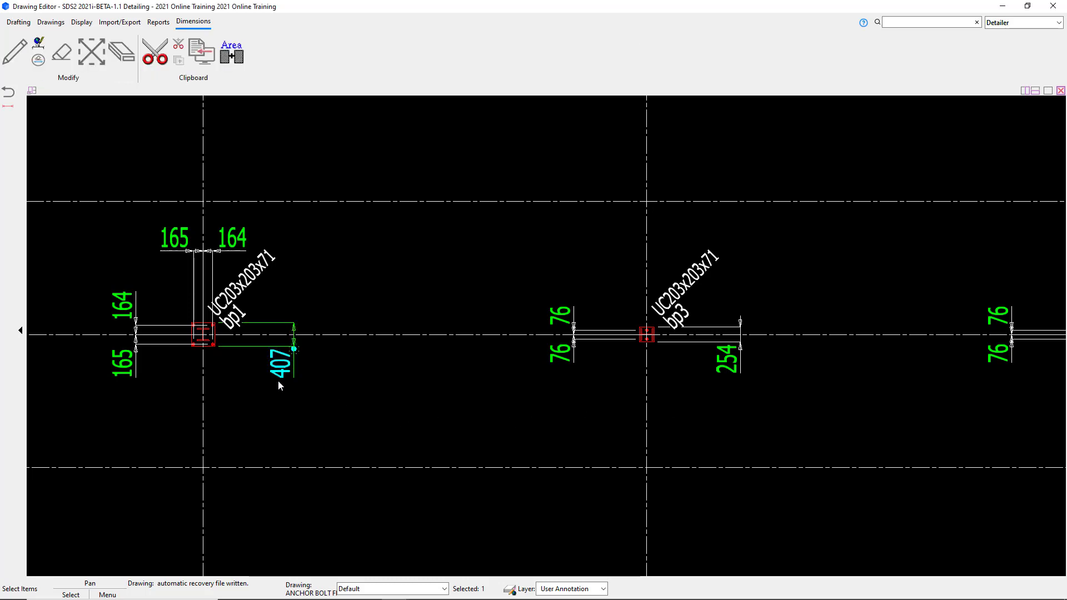
pyautogui.press('Delete')
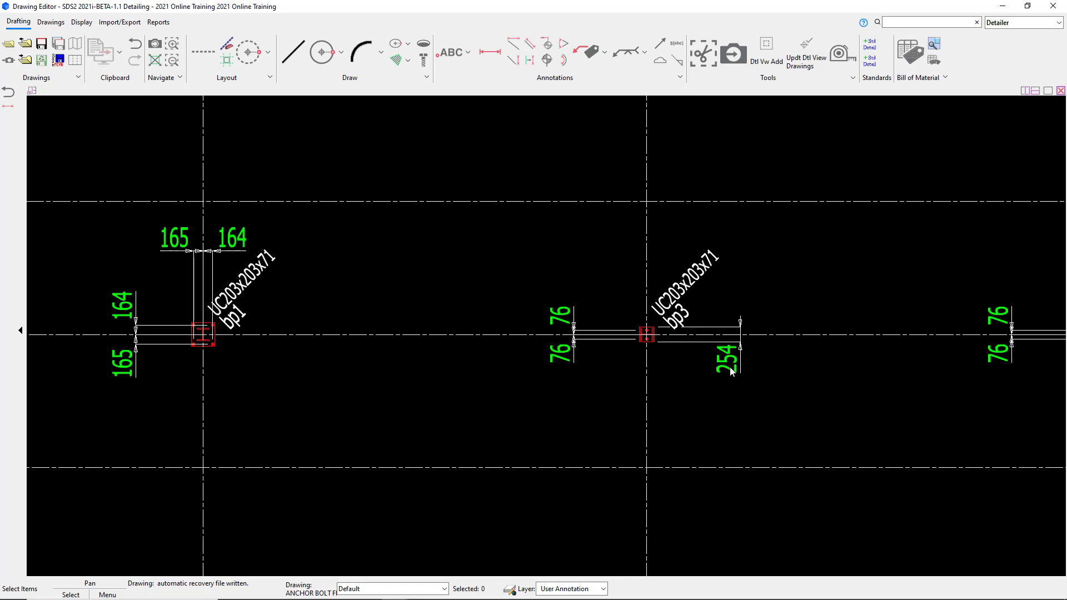
pyautogui.click(729, 367)
pyautogui.press('Delete')
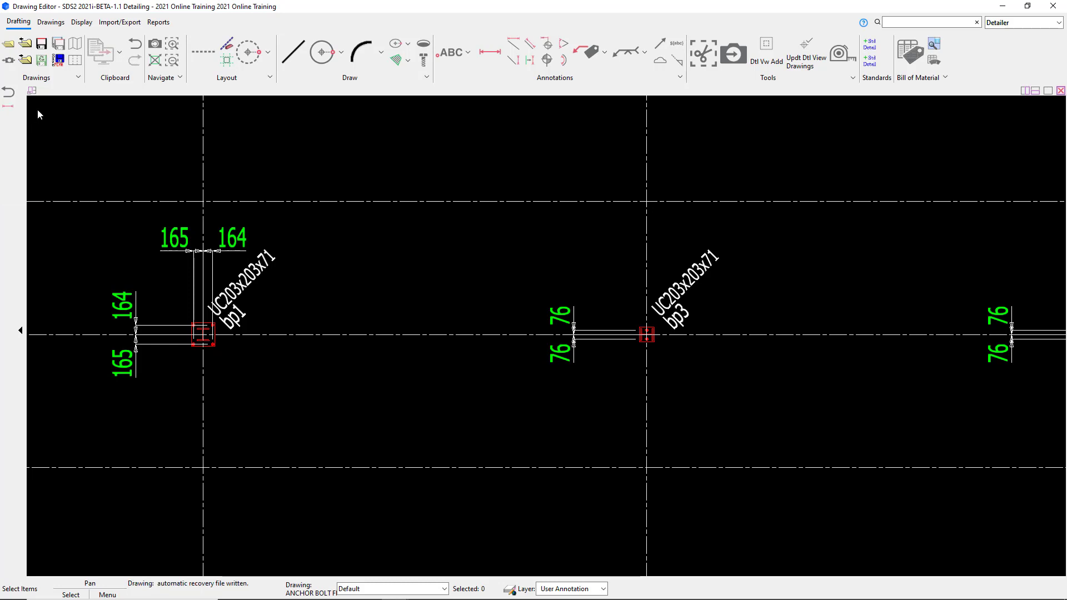
# Dimension the upper side of the bp3 base plate at grid B-2 by selecting that side, with the dimension line above the plate.
pyautogui.click(11, 112)
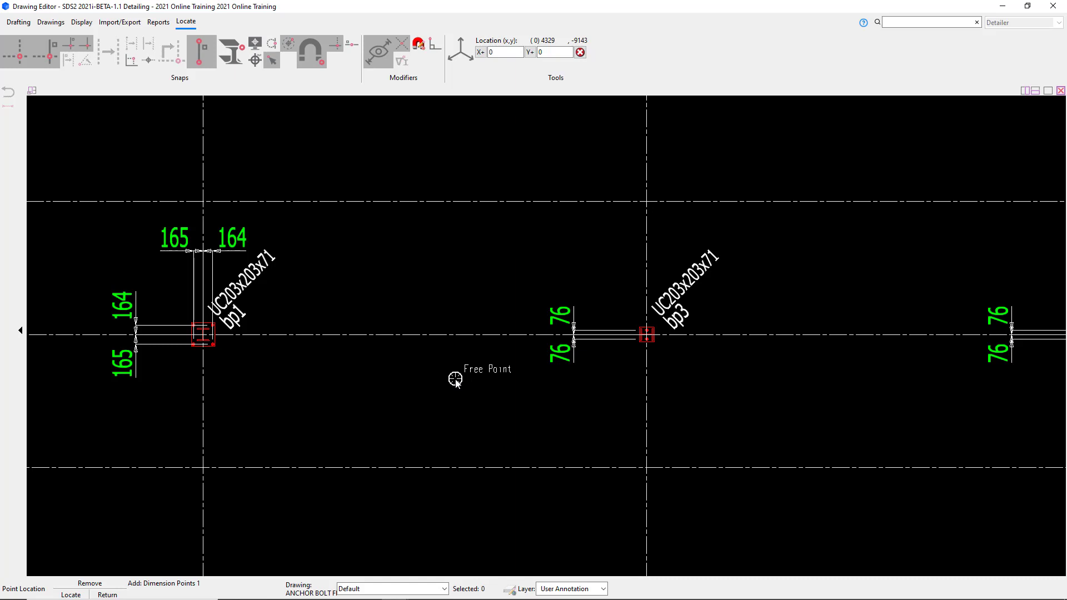
pyautogui.press('shift')
pyautogui.press('shift')
pyautogui.scroll(3, 699, 336)
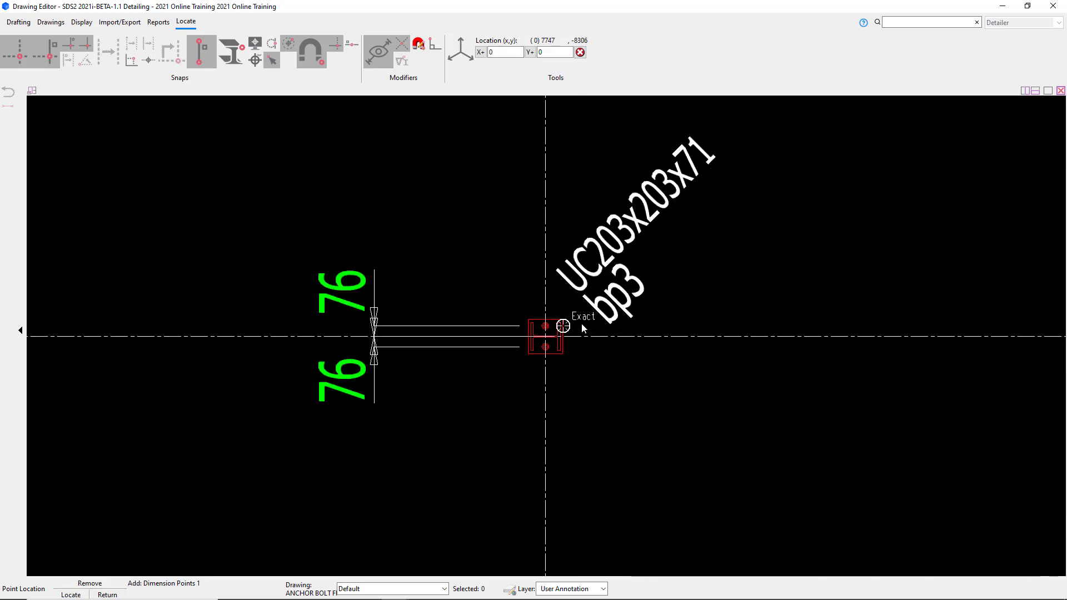
pyautogui.scroll(2, 581, 325)
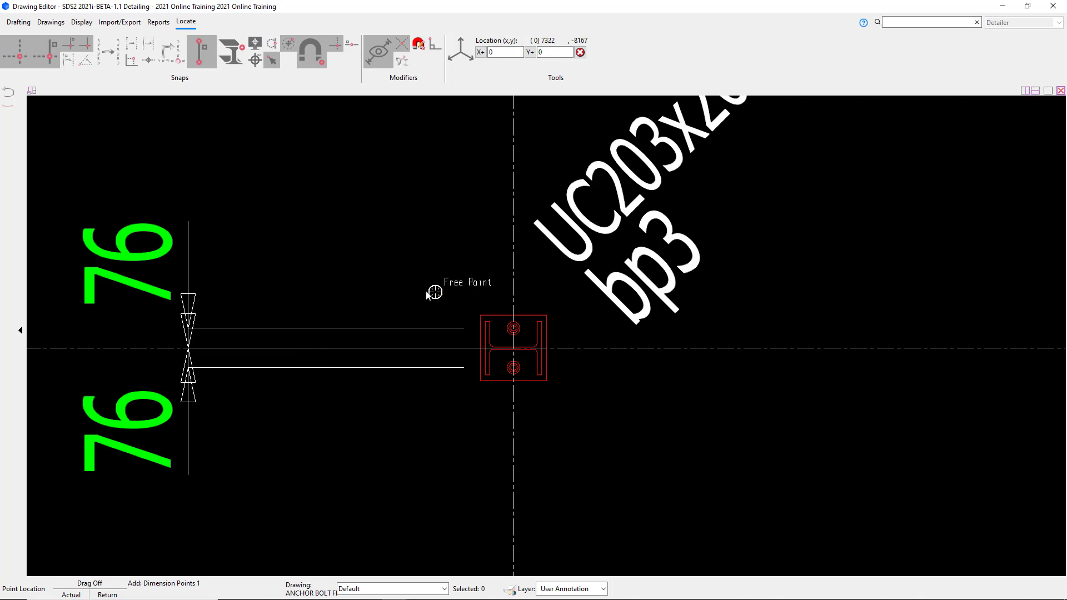
pyautogui.rightClick(393, 284)
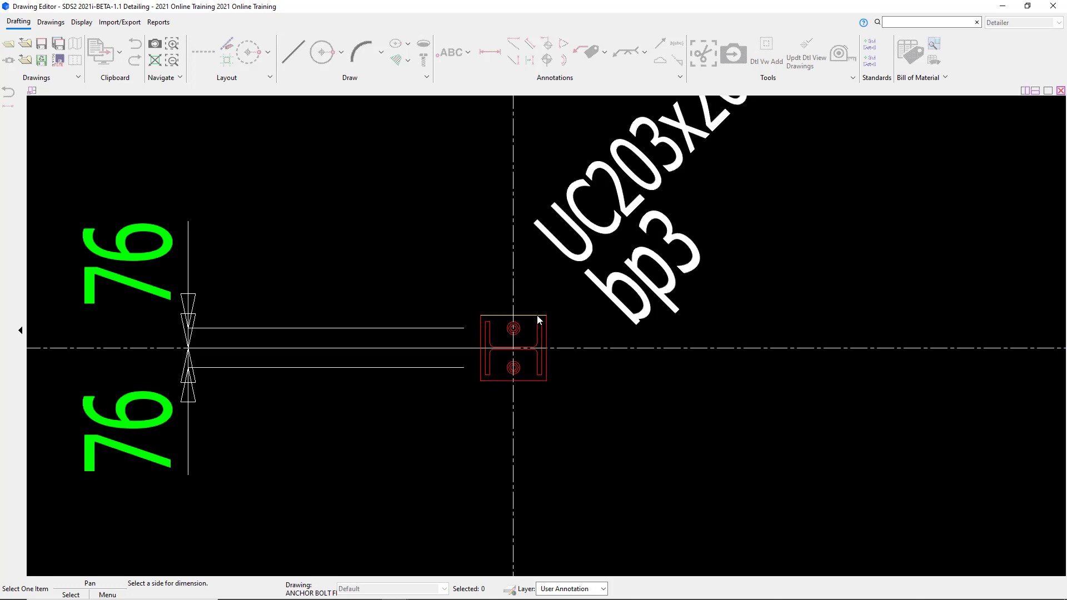
pyautogui.click(500, 316)
pyautogui.scroll(-3, 500, 351)
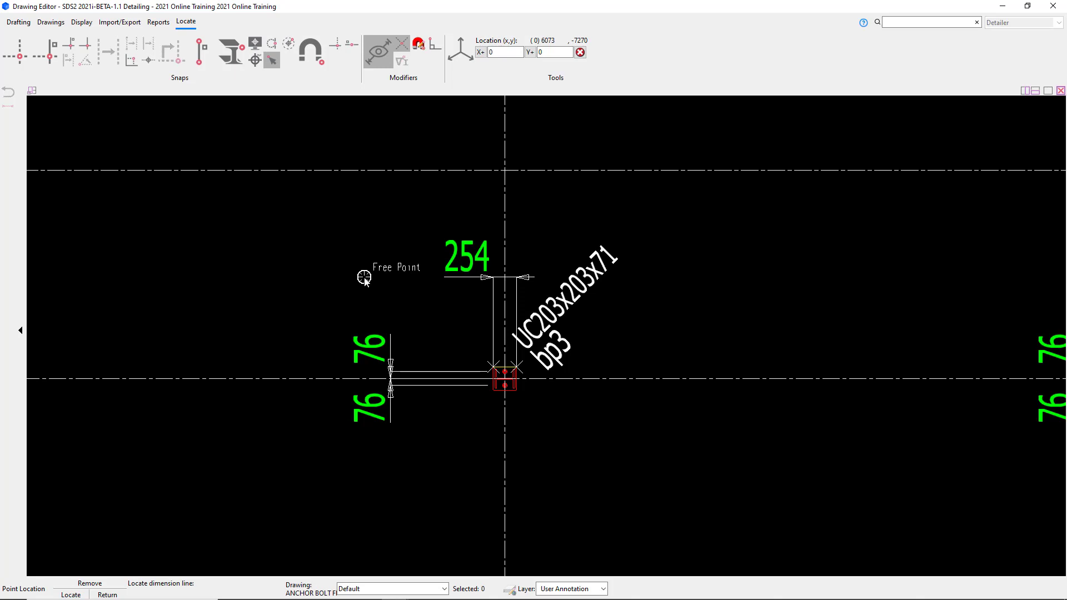
pyautogui.click(364, 278)
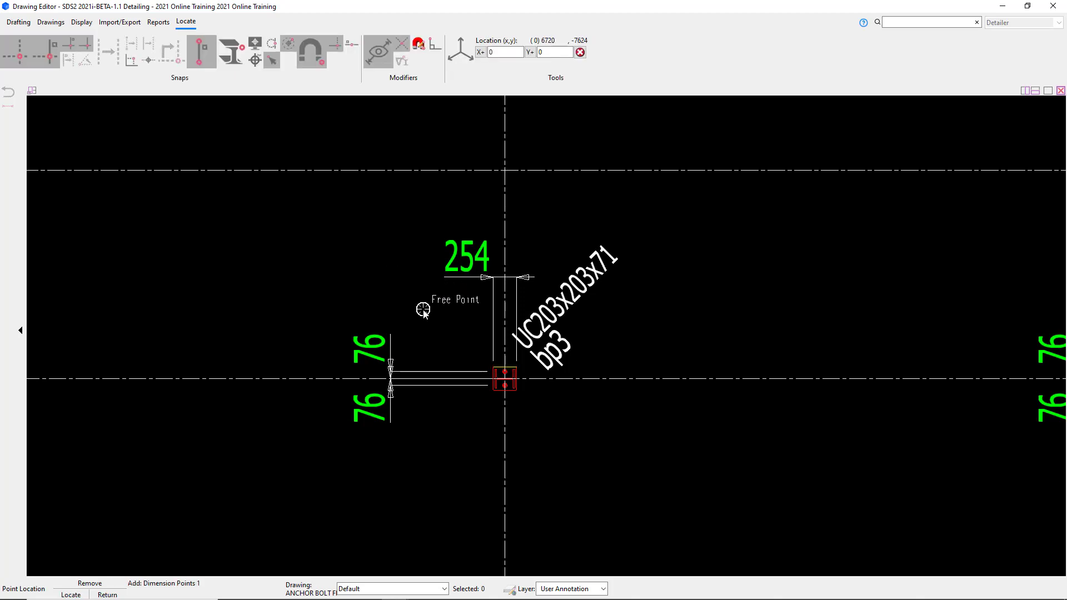
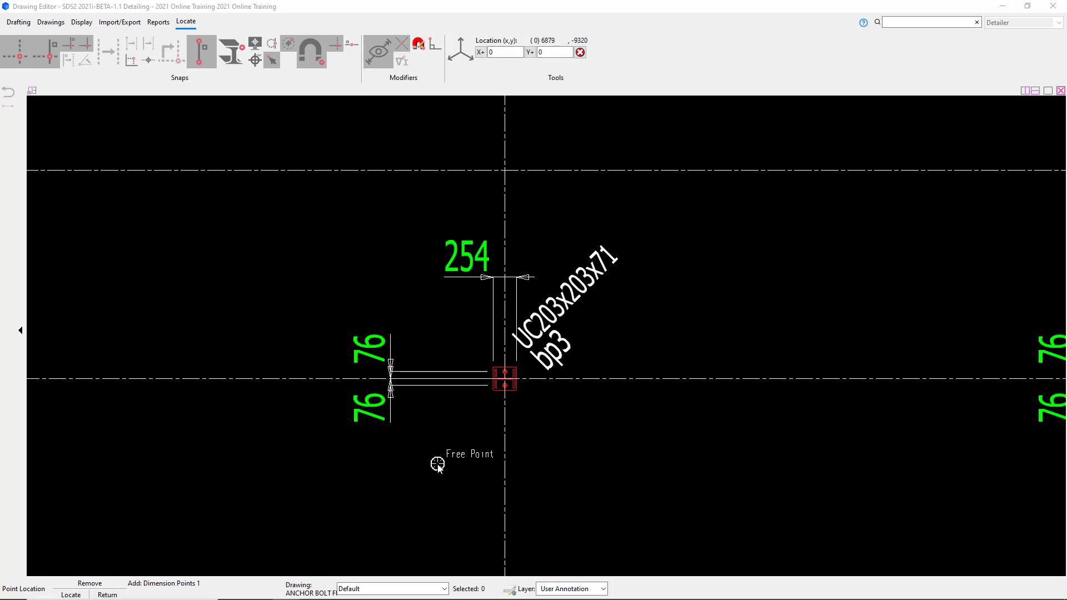
# Add a vertical dimension from the bp3 plate's upper left corner to the right flange's lower inner corner, and reposition it right of the plate.
pyautogui.scroll(3, 515, 389)
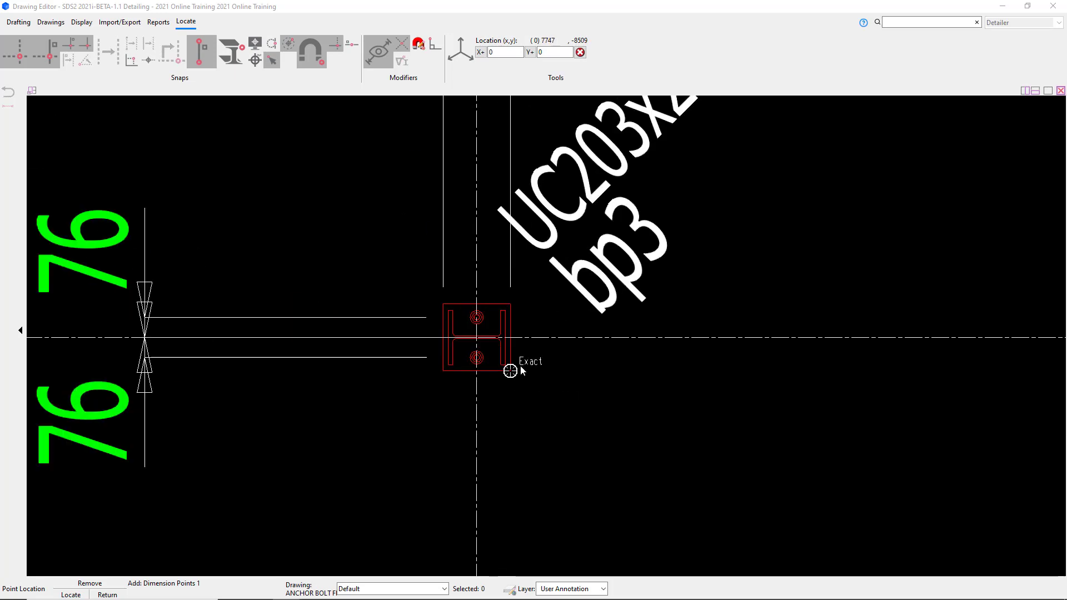
pyautogui.scroll(3, 510, 371)
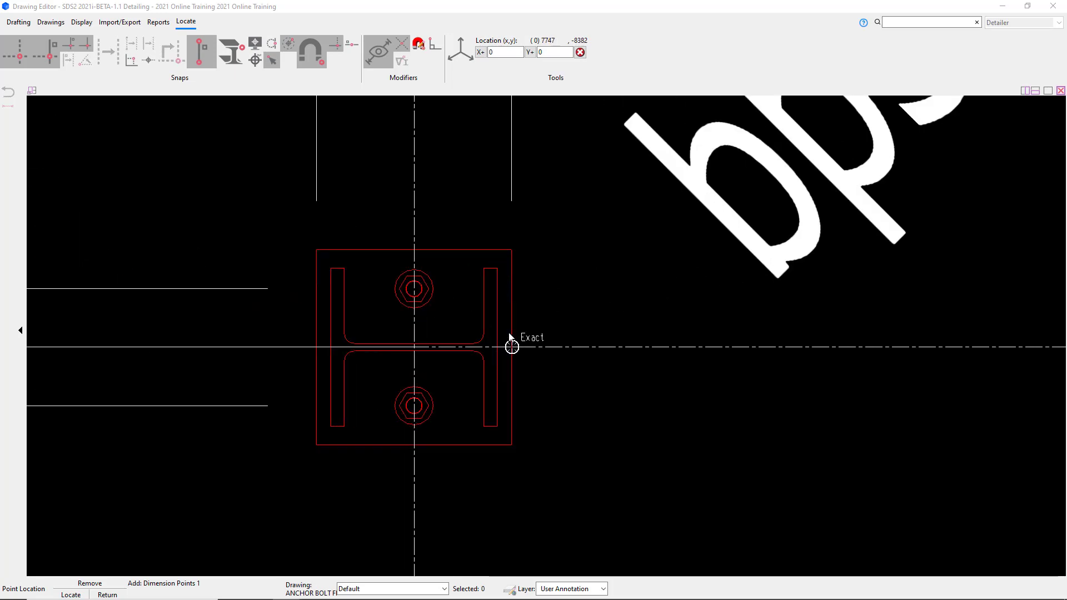
pyautogui.click(316, 251)
pyautogui.click(483, 427)
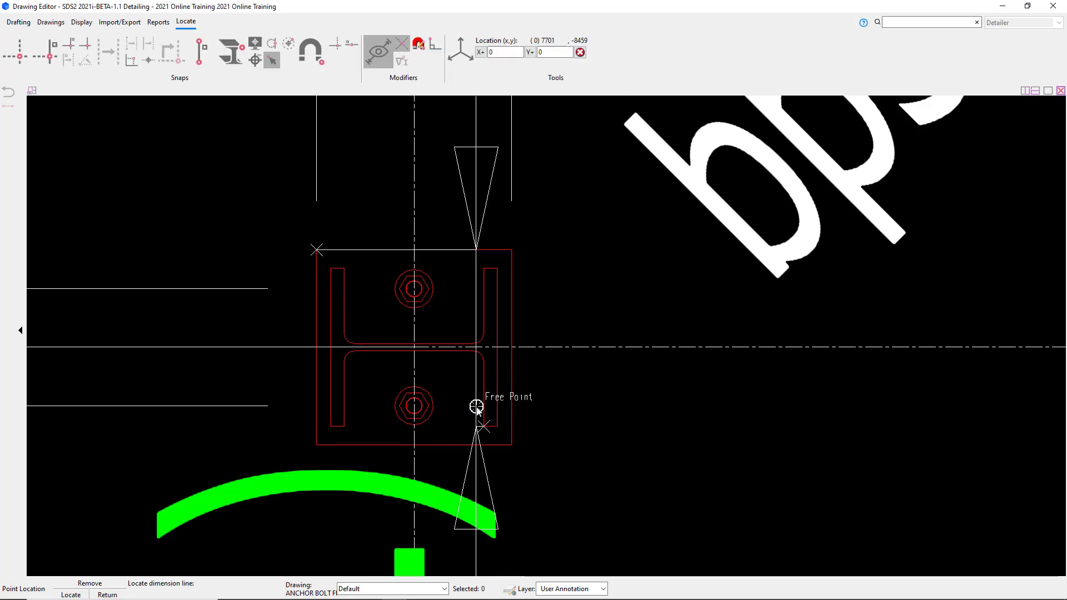
pyautogui.scroll(-5, 477, 407)
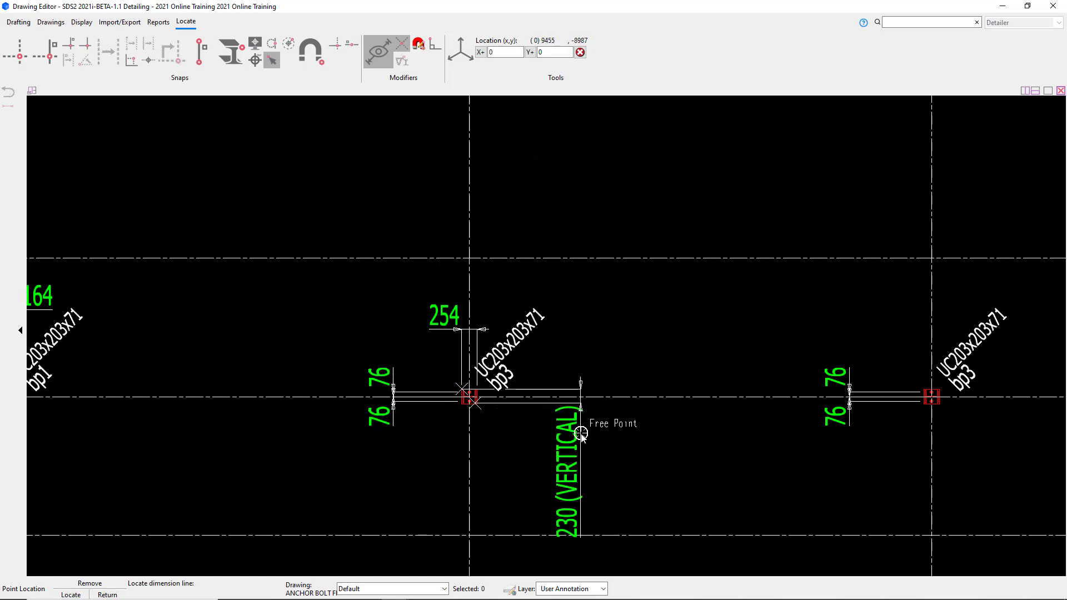
pyautogui.click(581, 433)
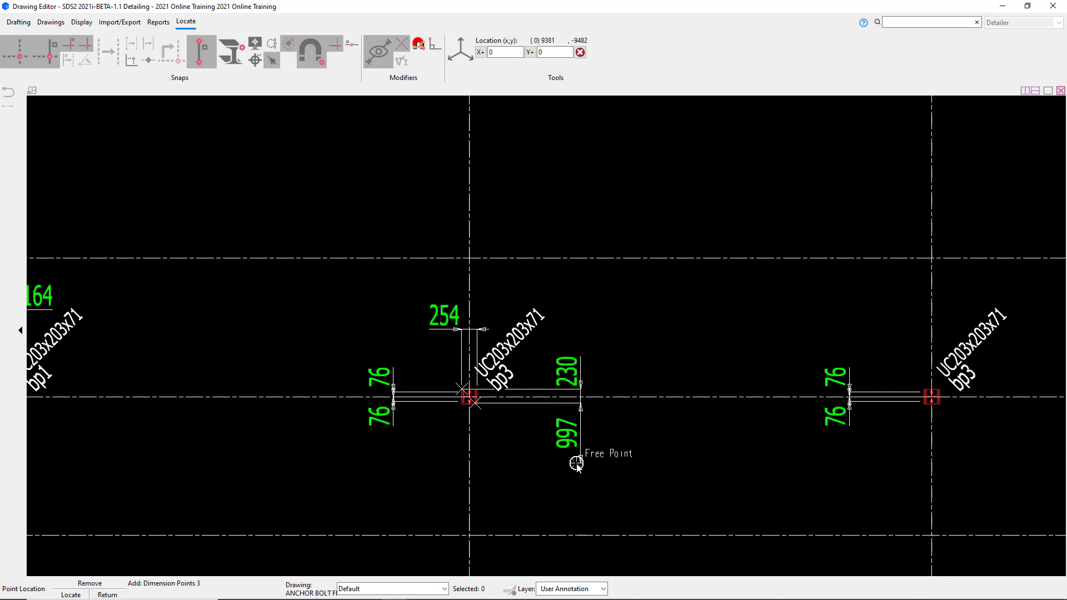
pyautogui.rightClick(577, 463)
pyautogui.rightClick(563, 466)
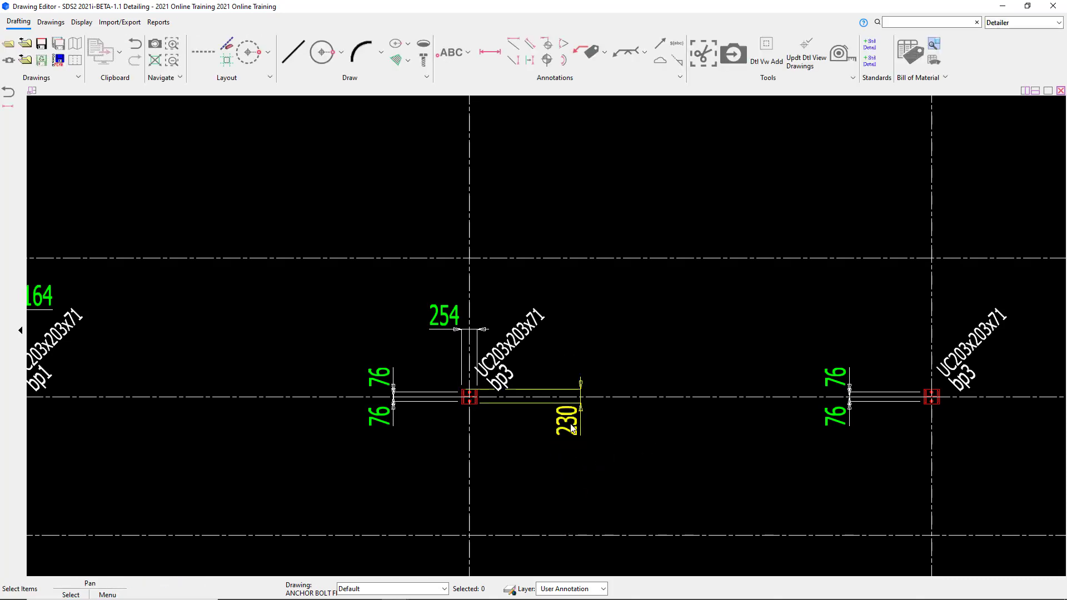
pyautogui.moveTo(565, 423); pyautogui.dragTo(551, 453)
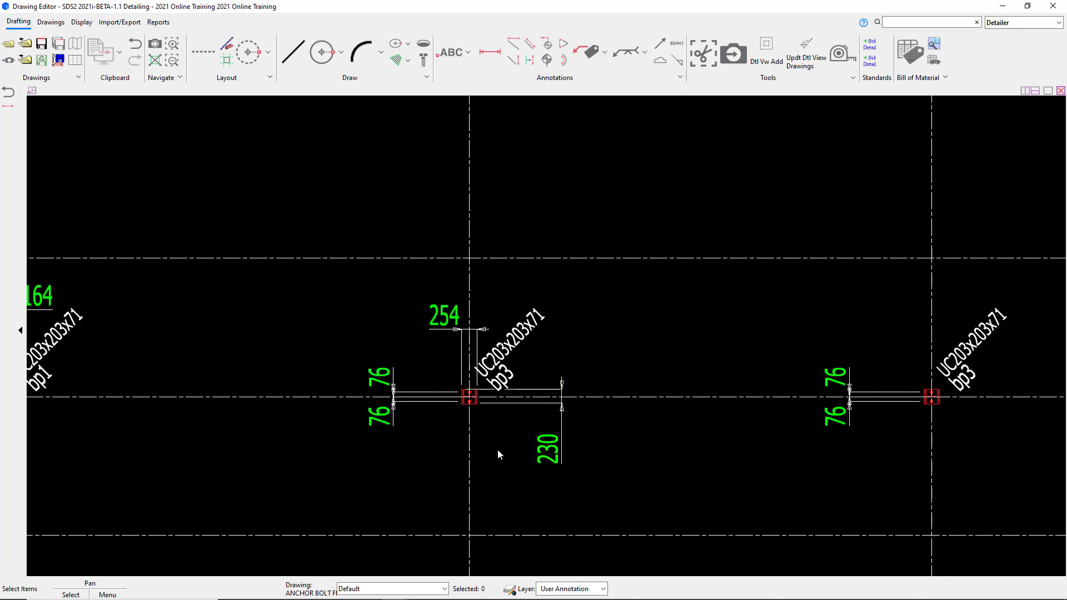
# Delete the horizontal dimension above and the vertical dimension right of the bp3 plate at grid B-2.
pyautogui.click(432, 331)
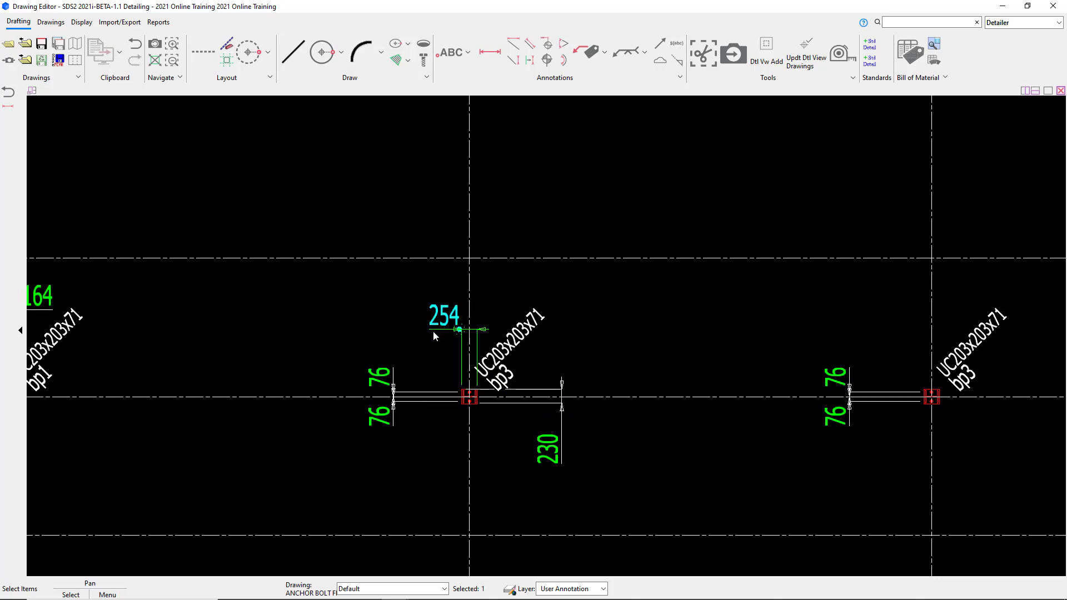
pyautogui.press('Delete')
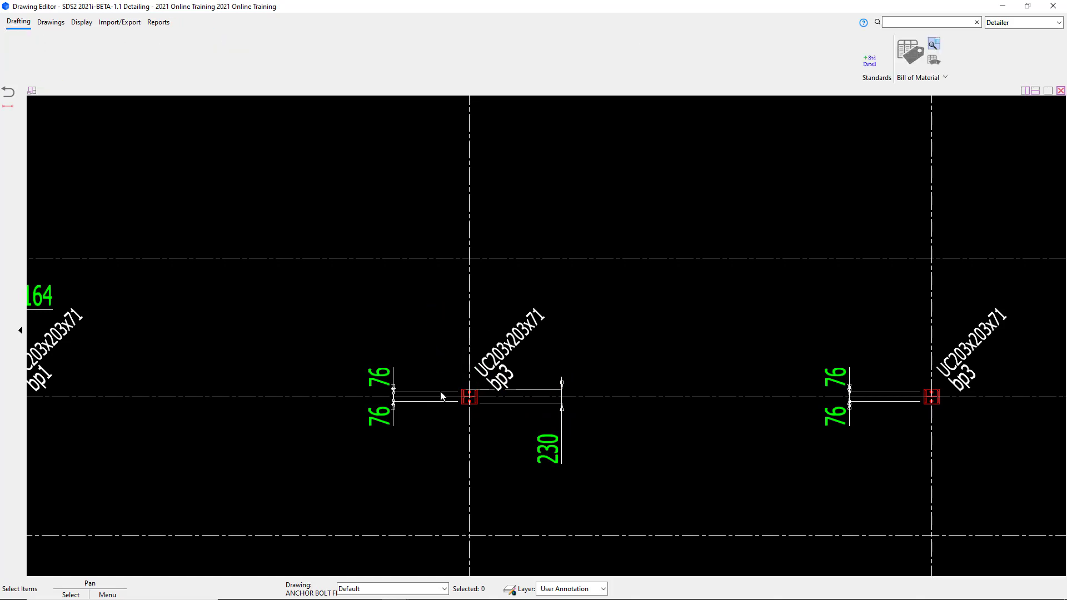
pyautogui.click(544, 439)
pyautogui.press('Delete')
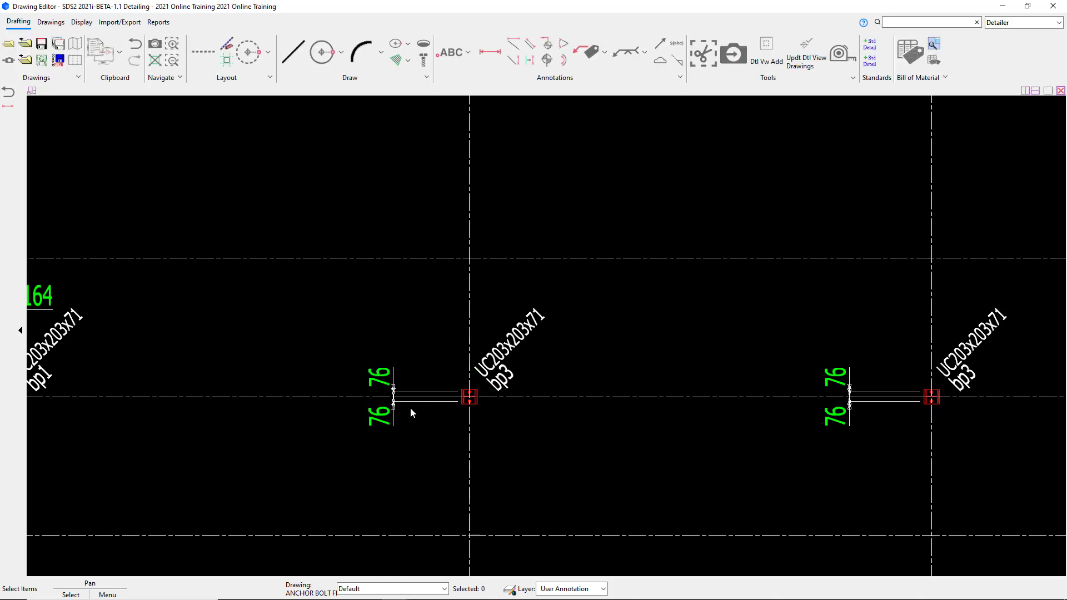
# Review the anchor bolt dimensions and base plate labels across the whole framing plan, including the bp3 and bp5 plates near grids 1.9 and 2.1.
pyautogui.scroll(-3, 391, 368)
pyautogui.scroll(-5, 391, 368)
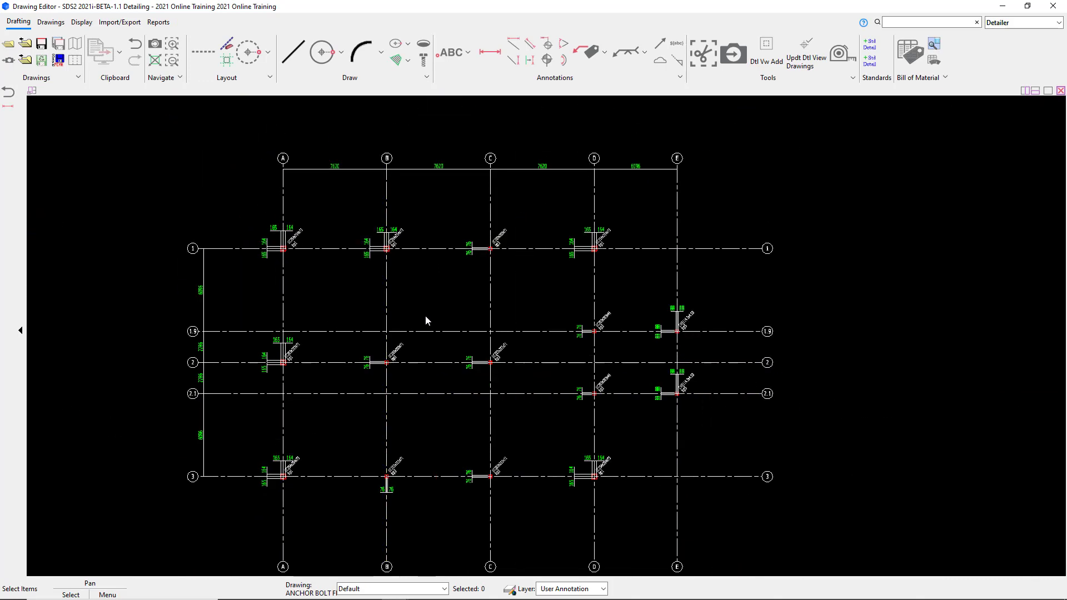
pyautogui.scroll(6, 708, 419)
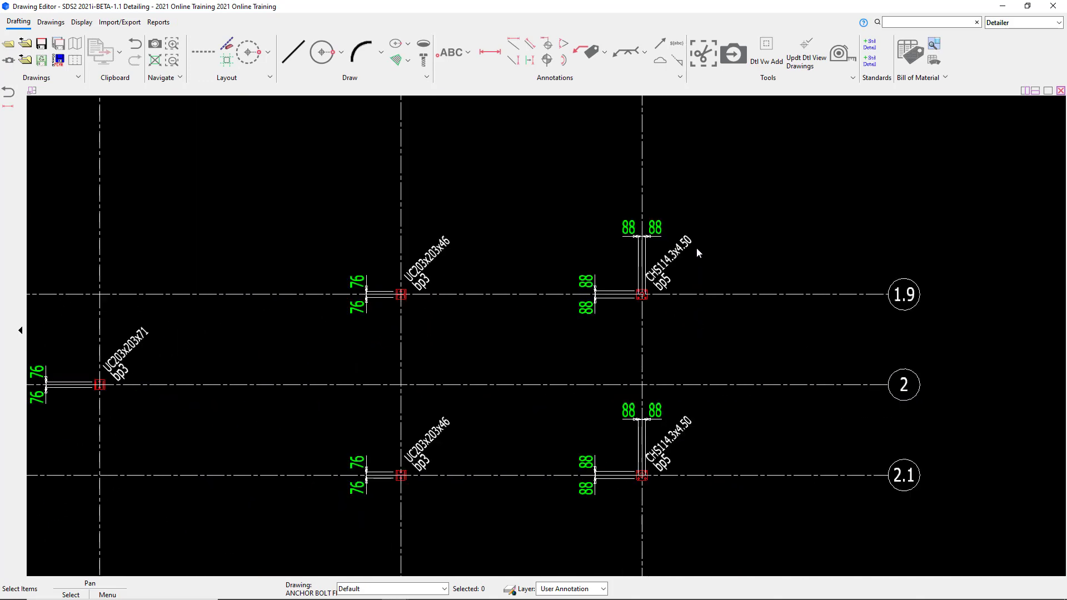
pyautogui.scroll(-5, 692, 257)
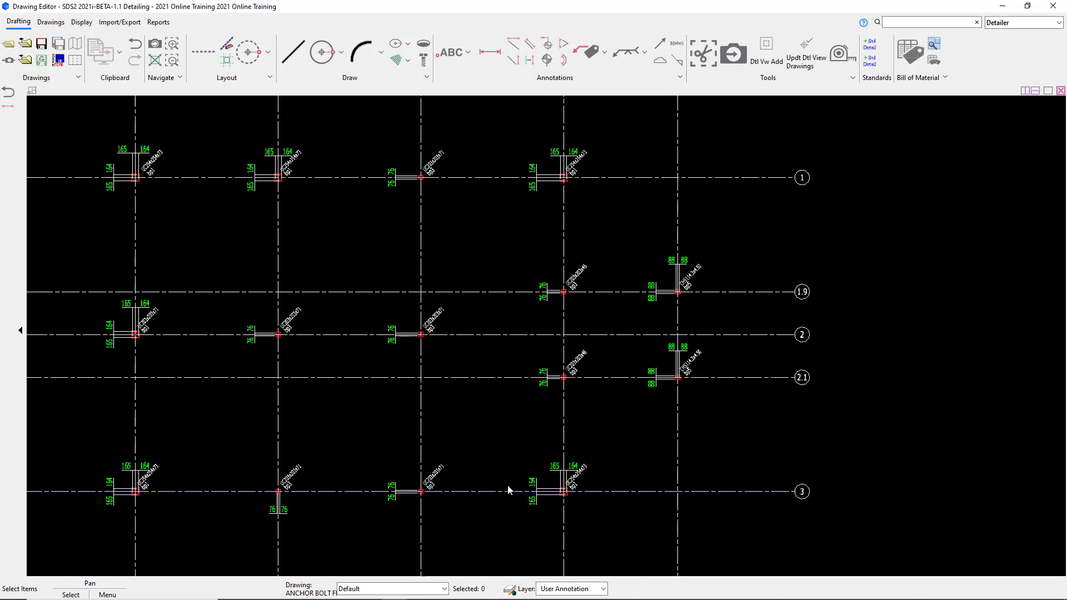
pyautogui.scroll(-4, 502, 360)
pyautogui.scroll(4, 455, 417)
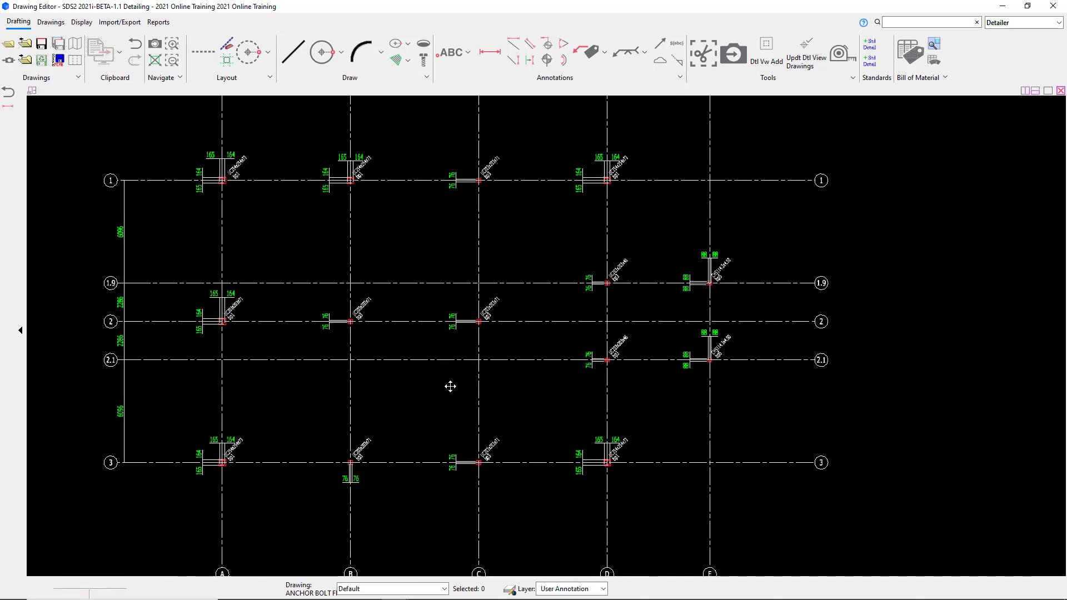
pyautogui.scroll(-2, 469, 388)
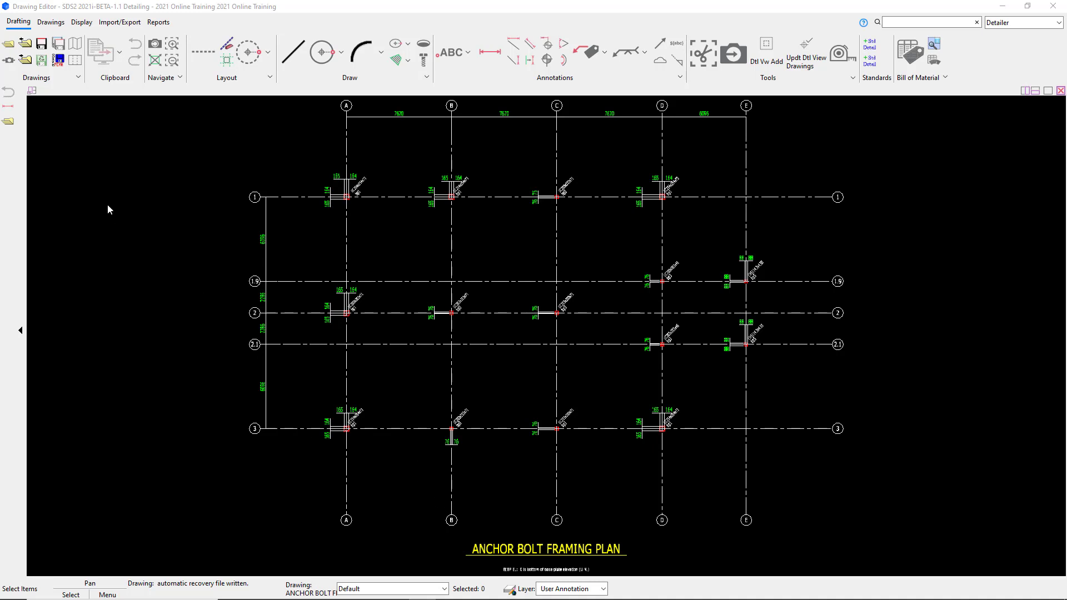
# Open the E24x36 sheet outline in place of the anchor bolt erection view.
pyautogui.click(9, 49)
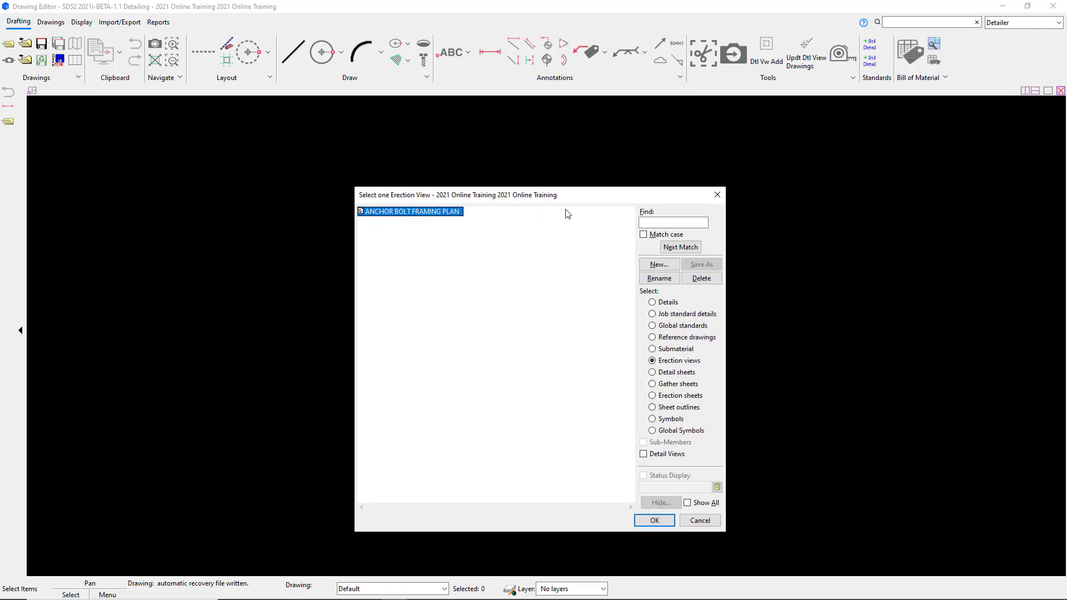
pyautogui.moveTo(578, 199); pyautogui.dragTo(545, 166)
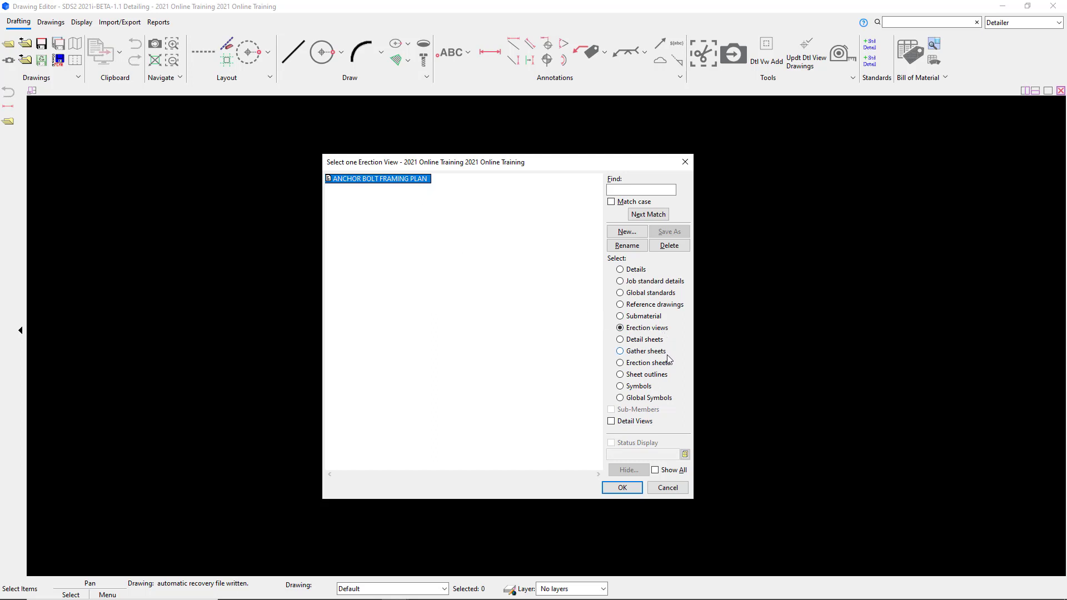
pyautogui.click(648, 376)
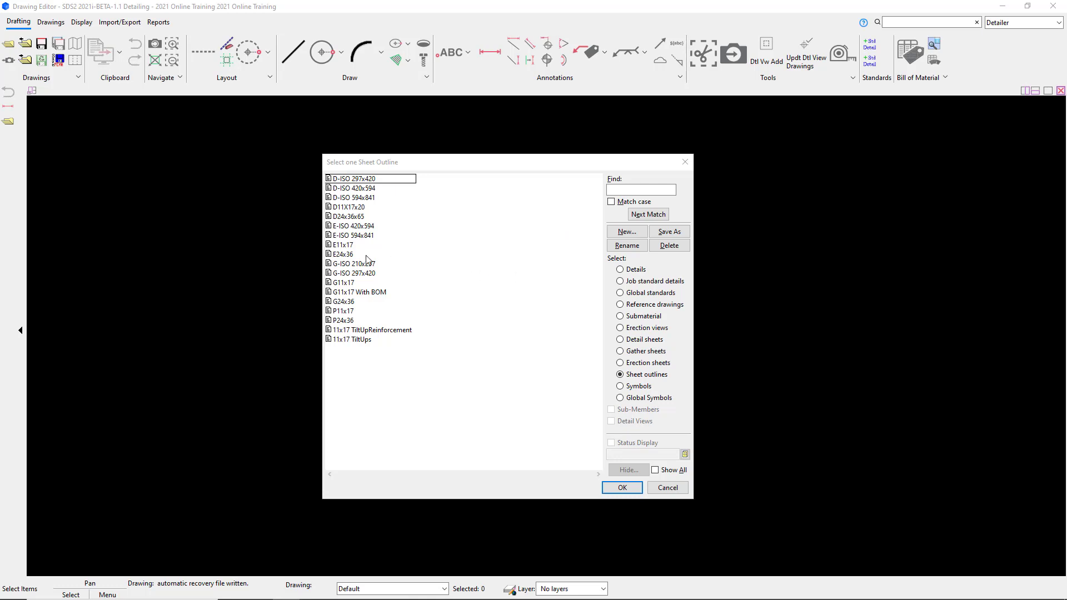
pyautogui.click(345, 255)
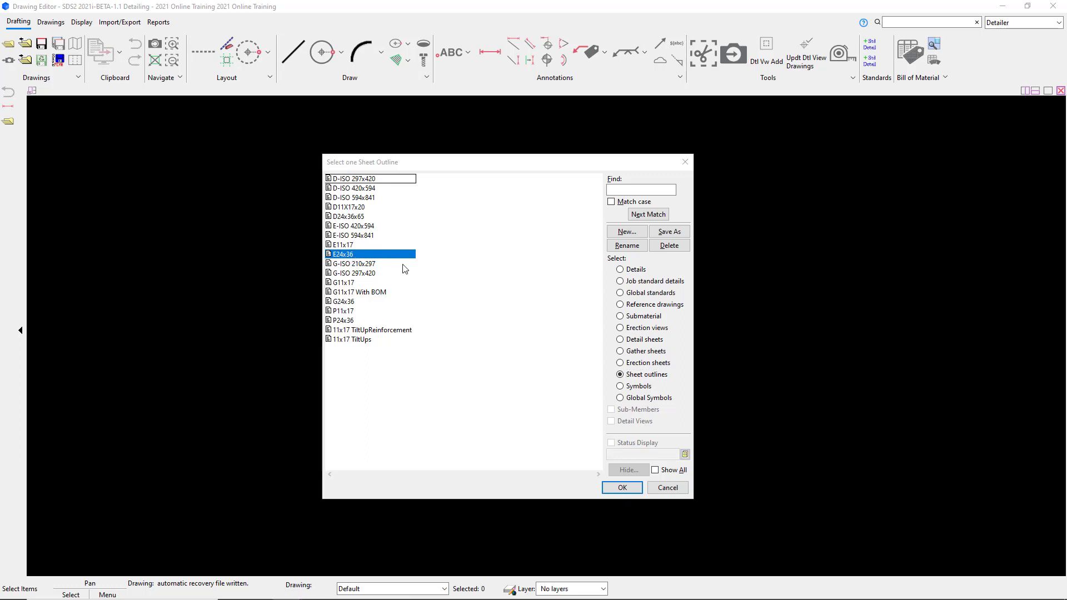
pyautogui.click(633, 492)
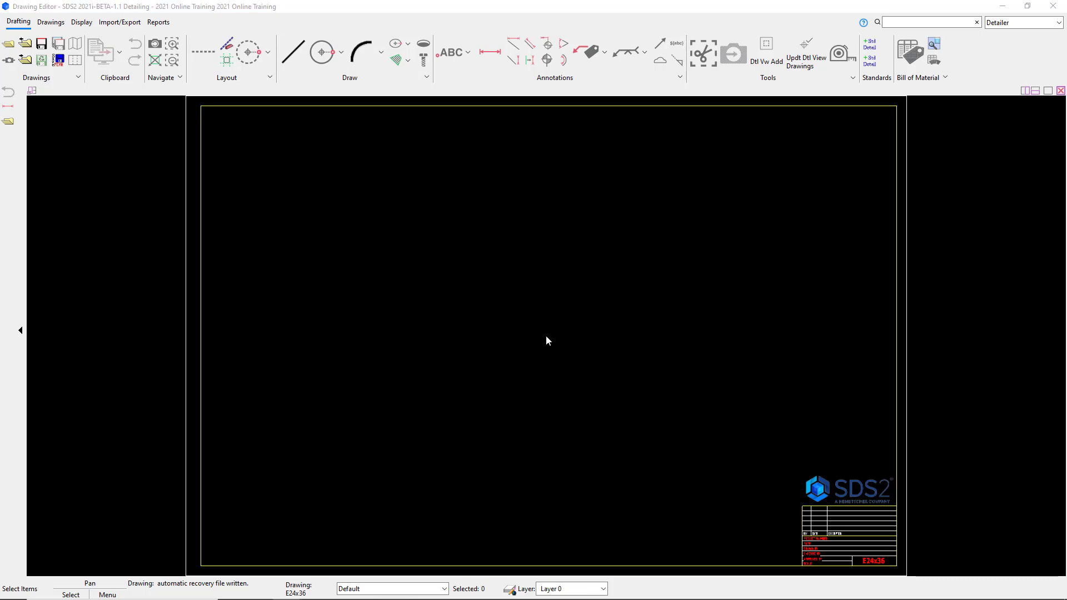
# Open the E24x36 title block symbol for editing, then move its edit window clear of the title block and enlarge it.
pyautogui.scroll(-1, 759, 475)
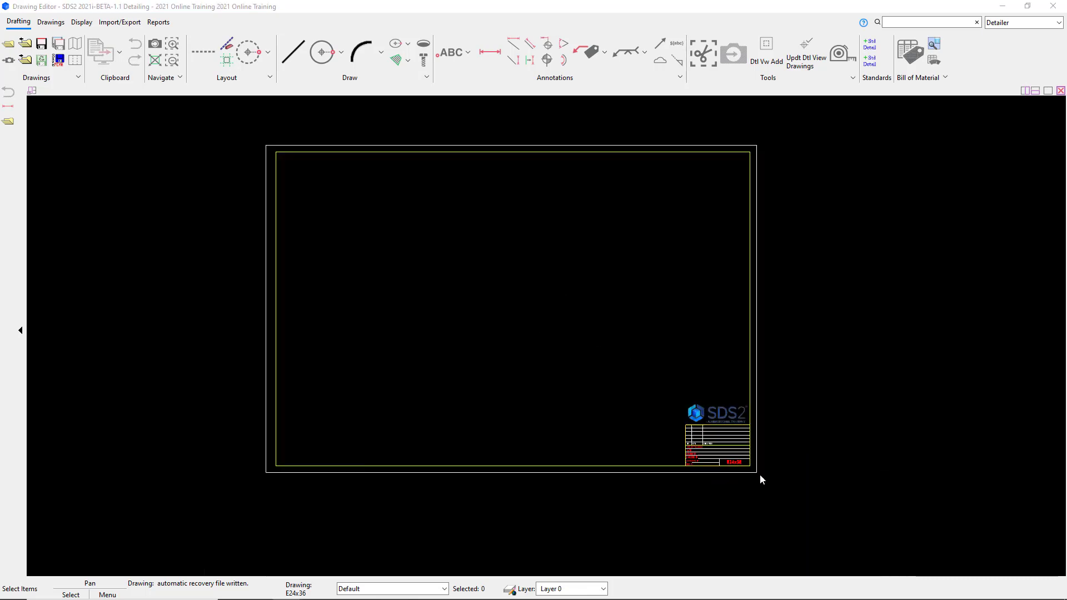
pyautogui.scroll(5, 759, 475)
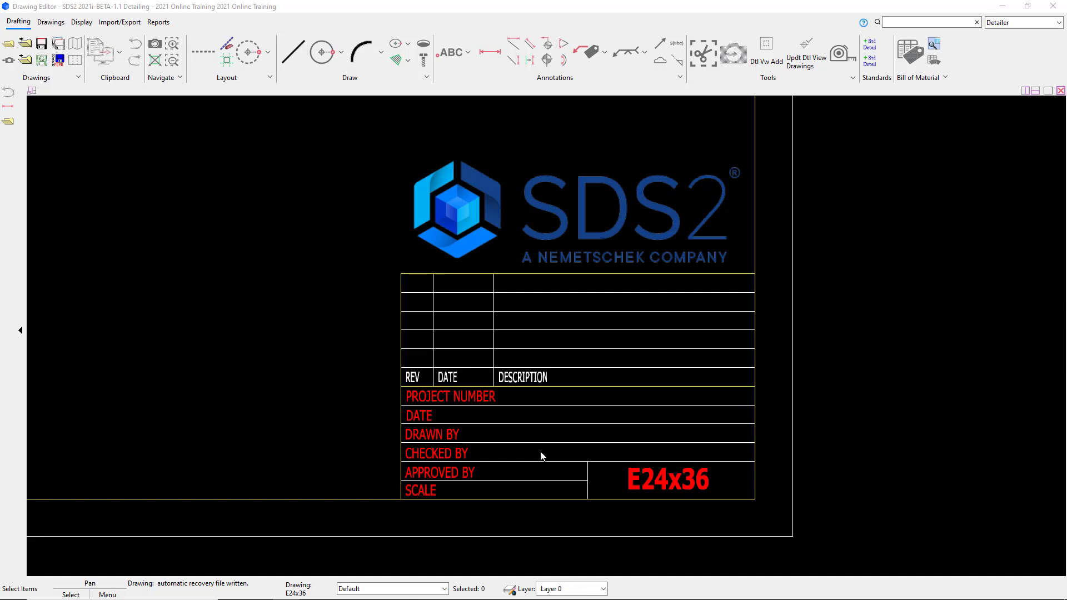
pyautogui.doubleClick(437, 403)
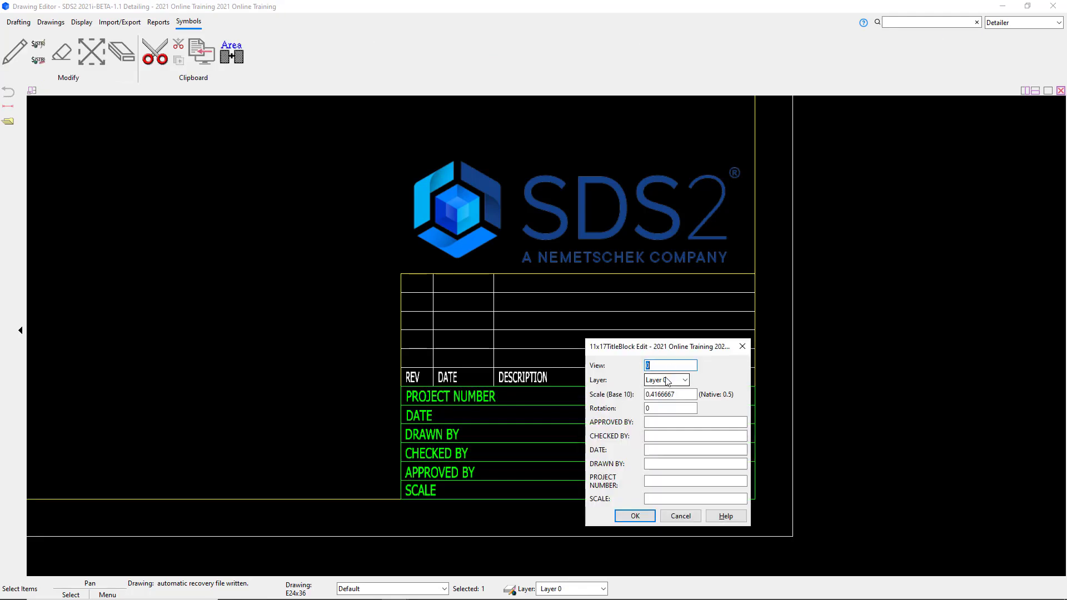
pyautogui.moveTo(673, 353); pyautogui.dragTo(241, 164)
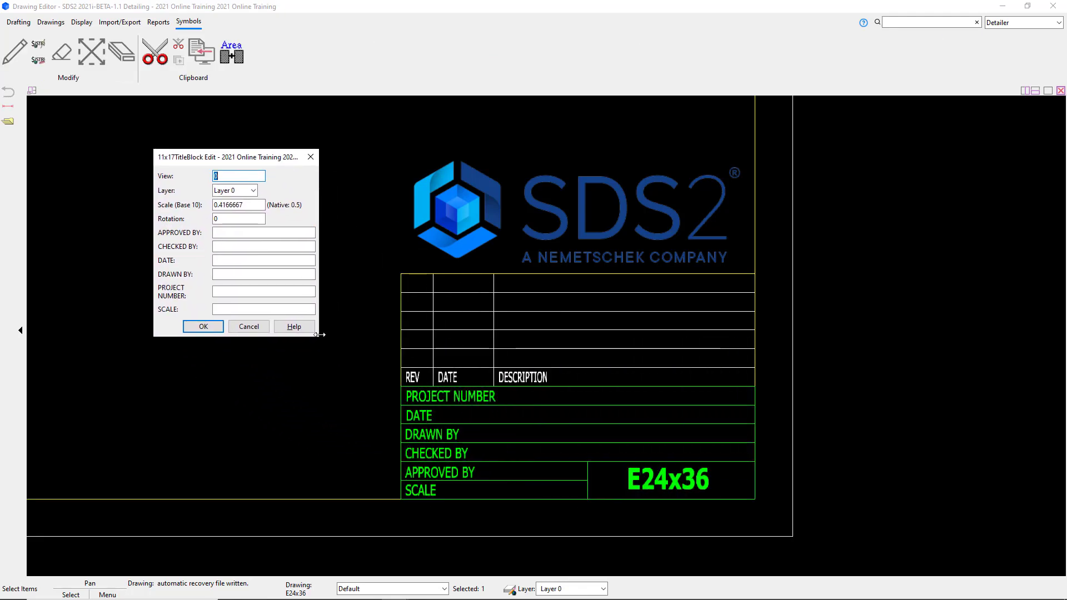
pyautogui.moveTo(321, 334); pyautogui.dragTo(345, 378)
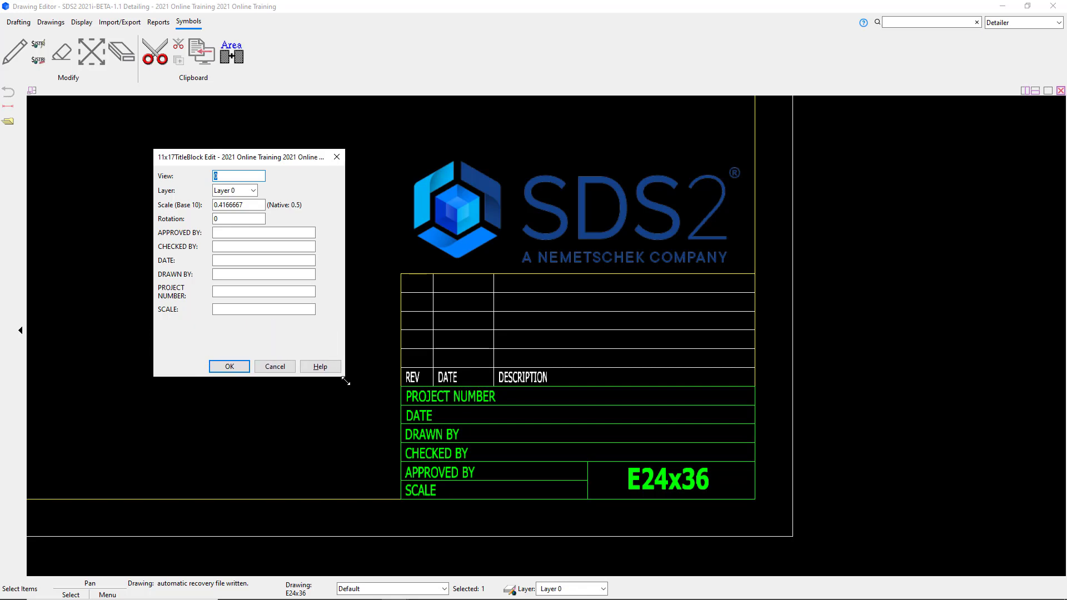
# Fill in the title block's DRAWN BY field with "Instructor" and apply the edit.
pyautogui.click(377, 305)
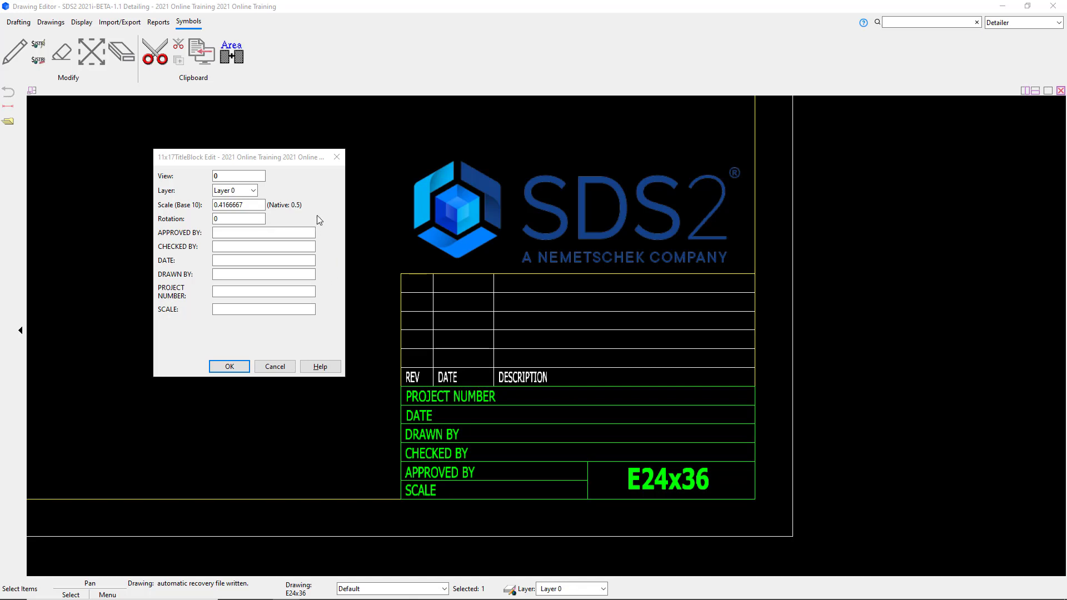
pyautogui.click(310, 232)
pyautogui.click(309, 275)
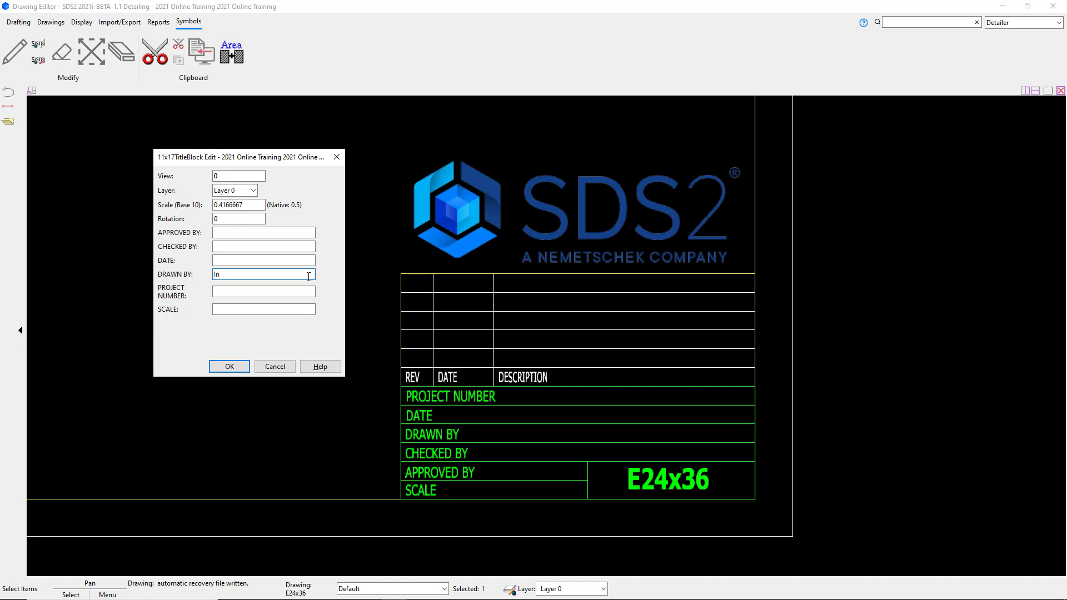
pyautogui.write('Instructor')
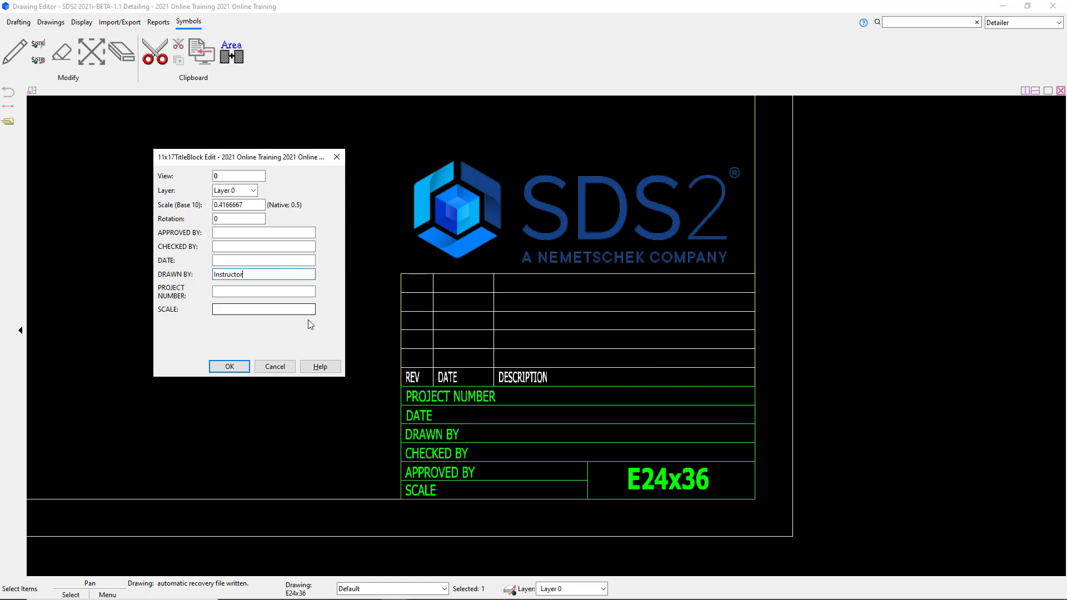
pyautogui.click(245, 365)
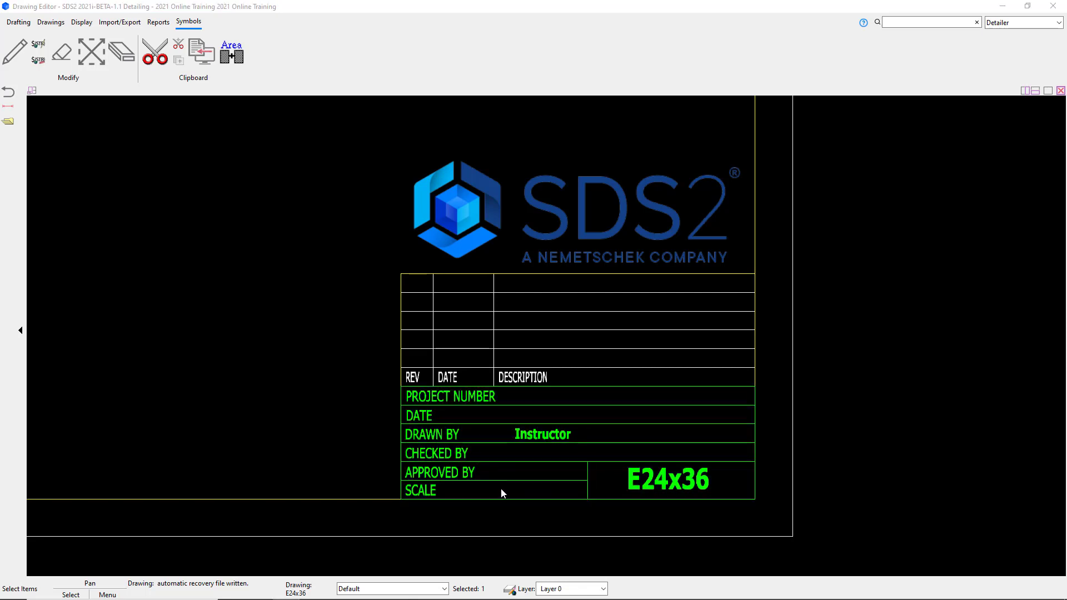
pyautogui.click(461, 430)
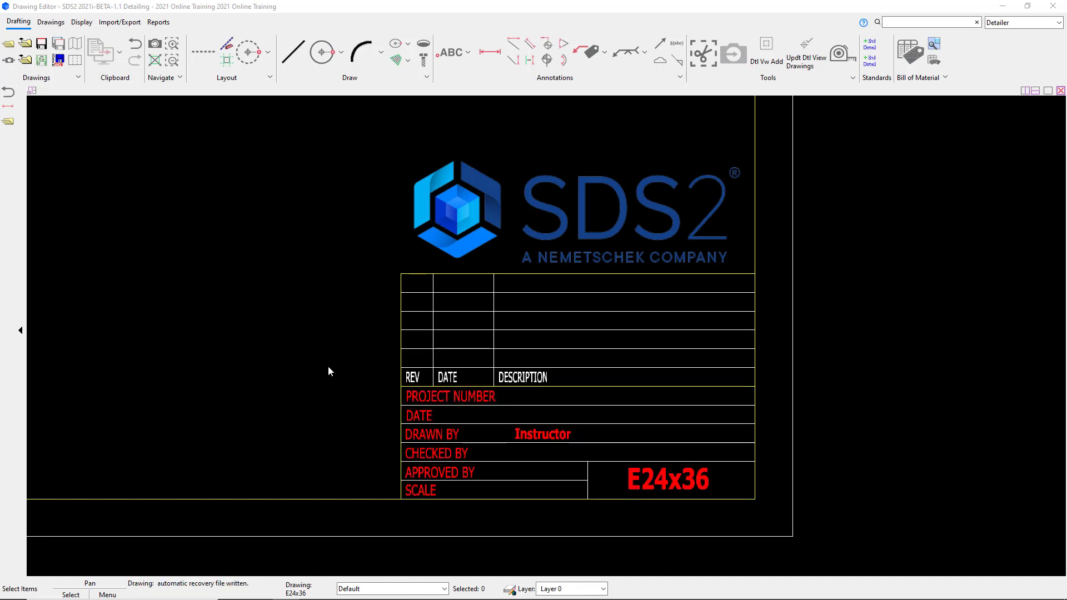
# Draw a roughly vertical line about 25 units long inside the sheet border's upper-left corner, and undo it.
pyautogui.scroll(-4, 862, 523)
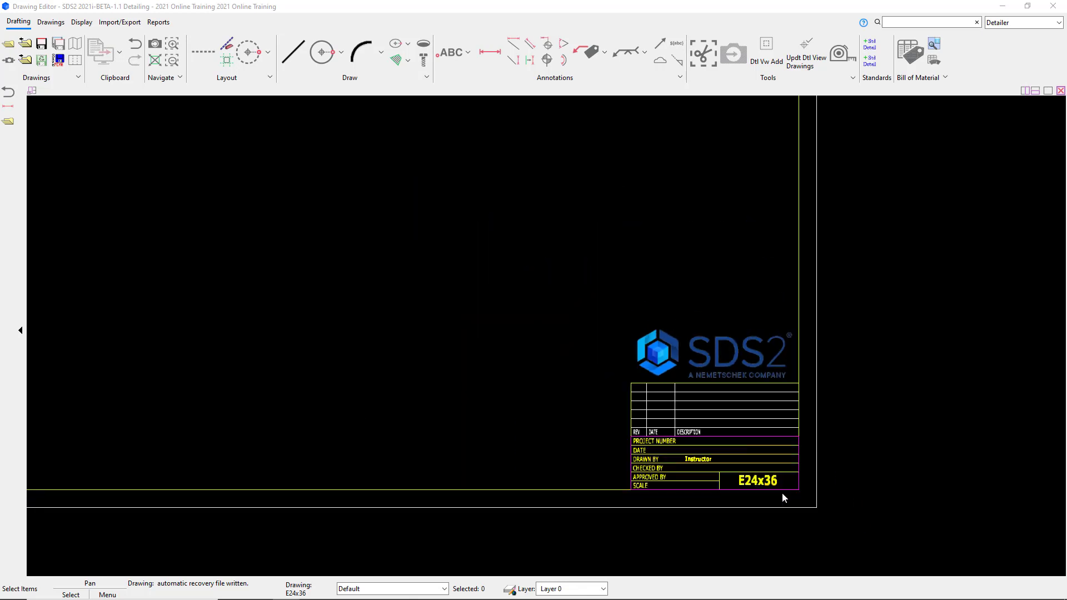
pyautogui.scroll(-1, 589, 428)
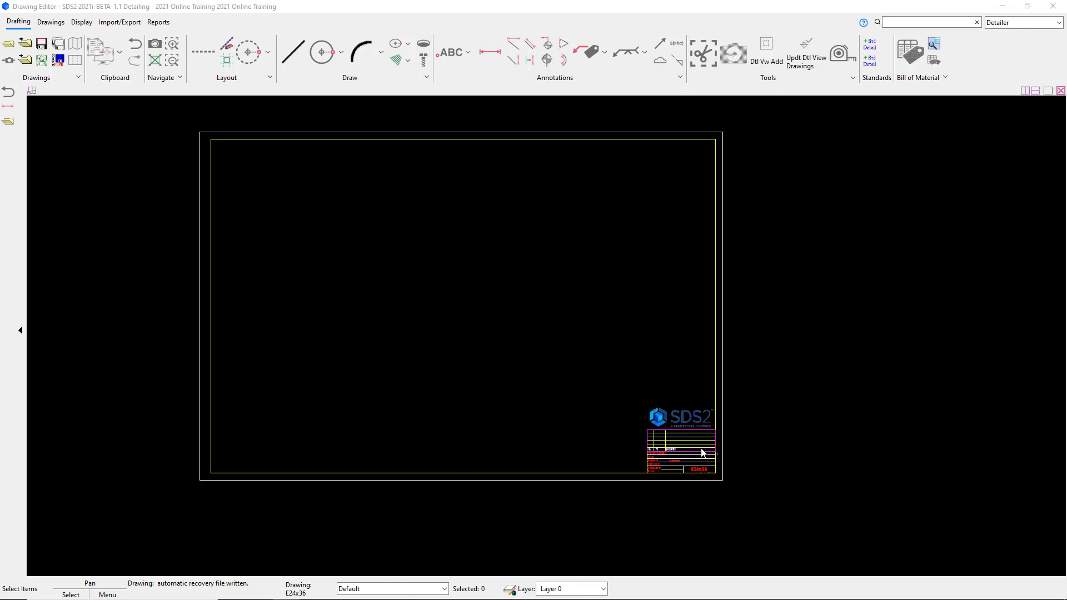
pyautogui.scroll(4, 722, 472)
pyautogui.scroll(-3, 814, 487)
pyautogui.moveTo(550, 324)
pyautogui.mouseDown(button='middle')
pyautogui.moveTo(586, 343)
pyautogui.moveTo(603, 379)
pyautogui.mouseUp(button='middle')
pyautogui.scroll(-1, 672, 430)
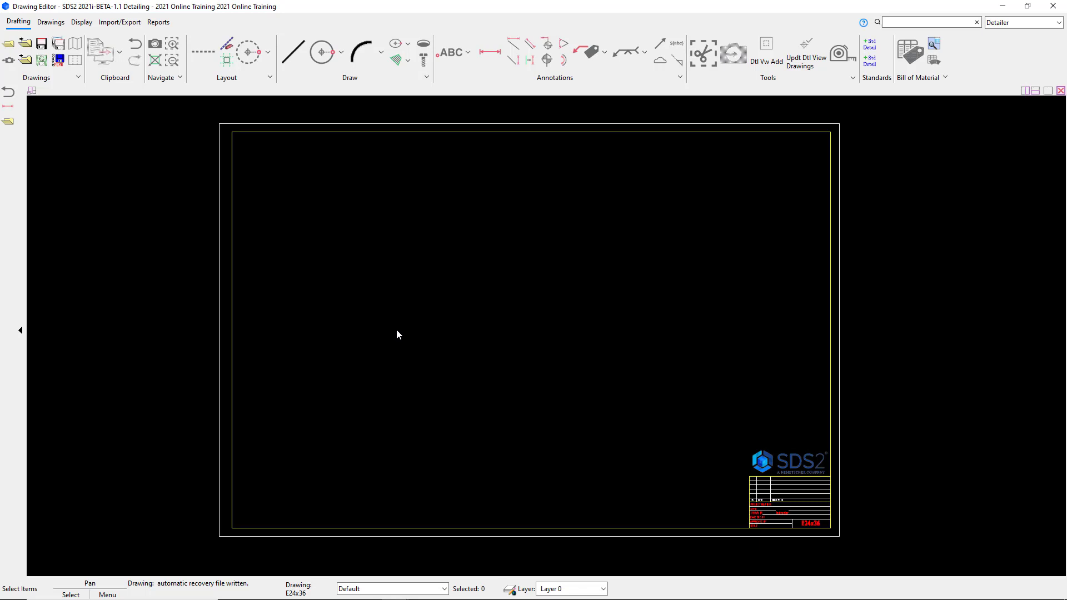
pyautogui.click(293, 54)
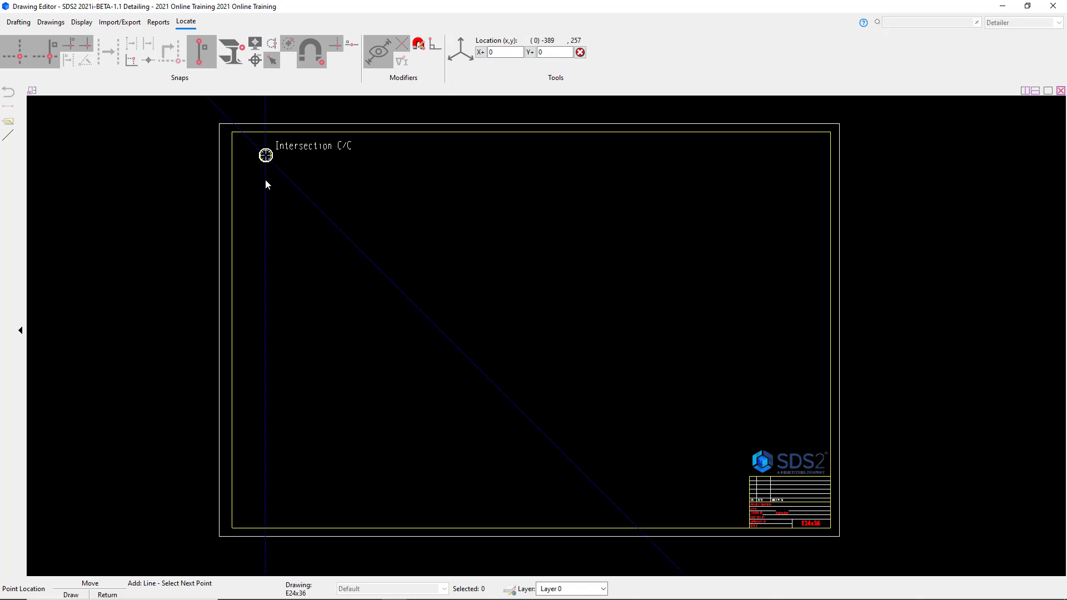
pyautogui.click(266, 178)
pyautogui.scroll(3, 264, 179)
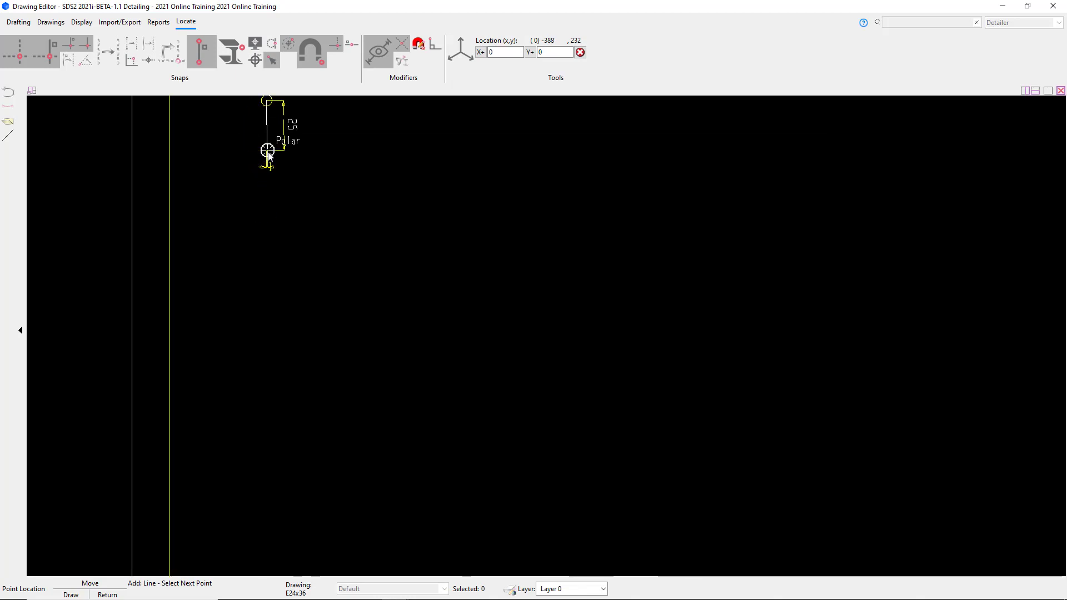
pyautogui.click(265, 155)
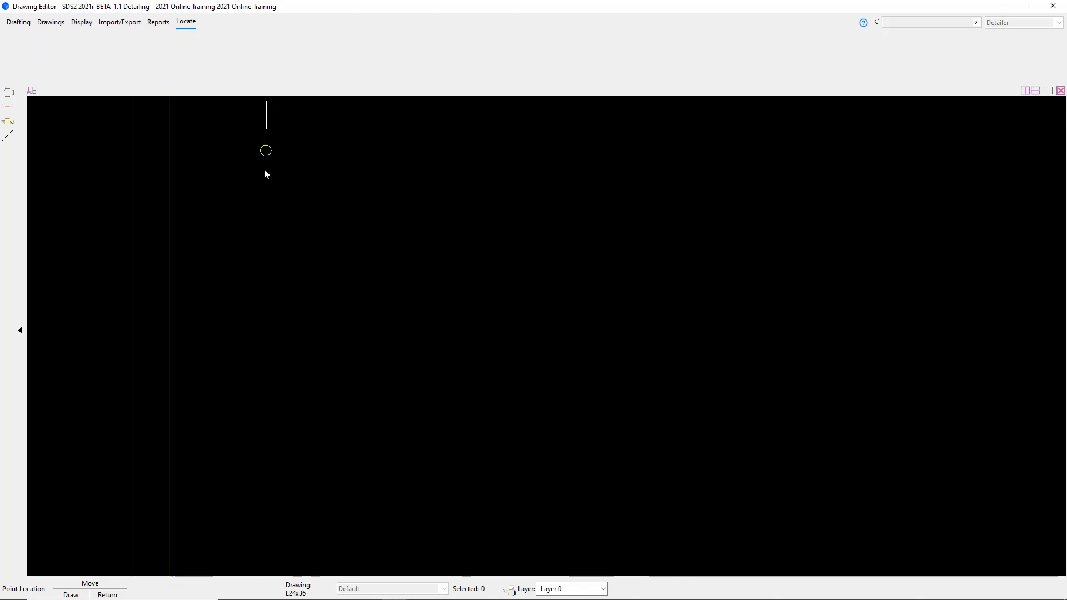
pyautogui.rightClick(303, 209)
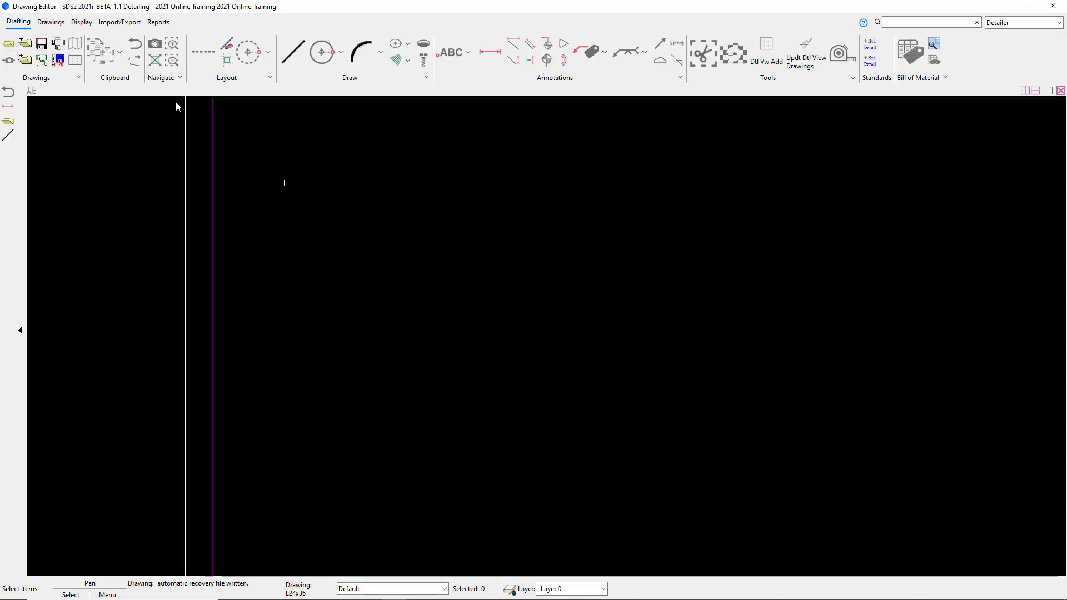
pyautogui.click(135, 45)
pyautogui.scroll(-5, 207, 222)
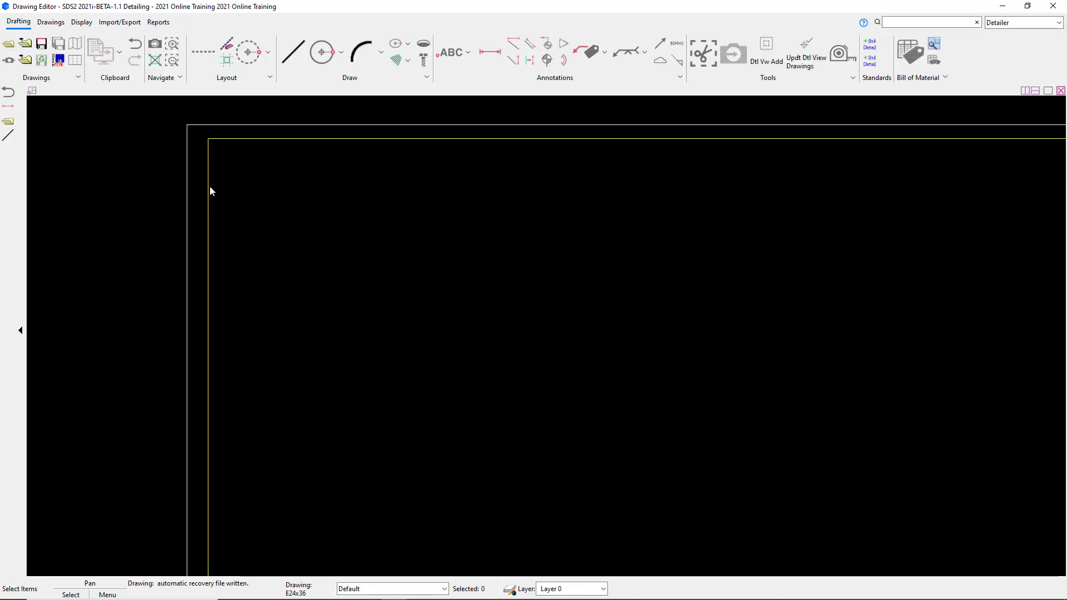
# Start adding a standard detail, move its selection window over the sheet, and choose NORTH ARROW 1 from the global standards.
pyautogui.moveTo(360, 272); pyautogui.dragTo(359, 253, button='middle')
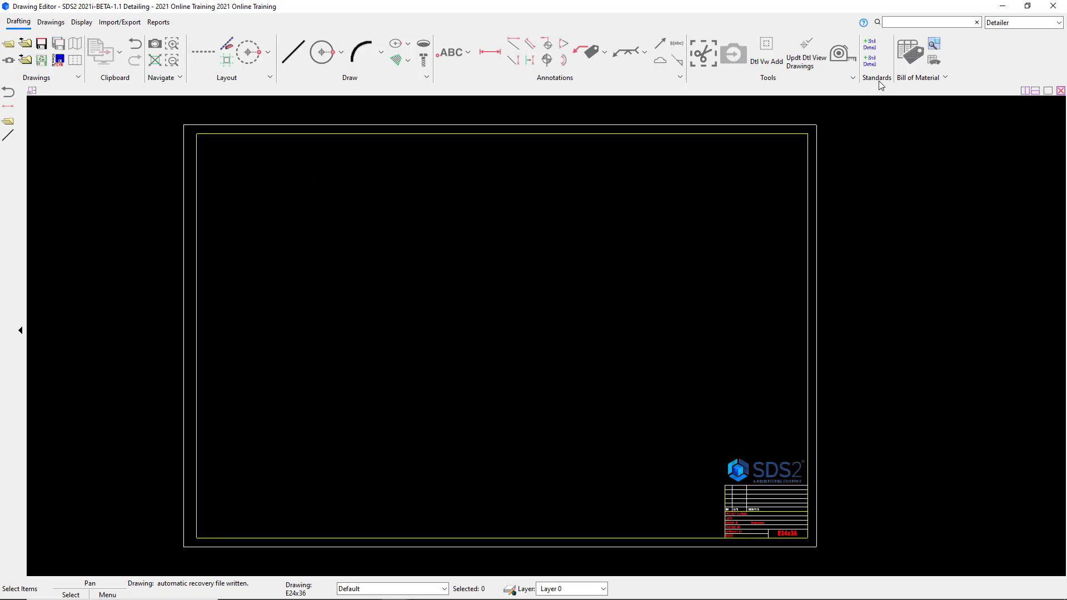
pyautogui.click(872, 49)
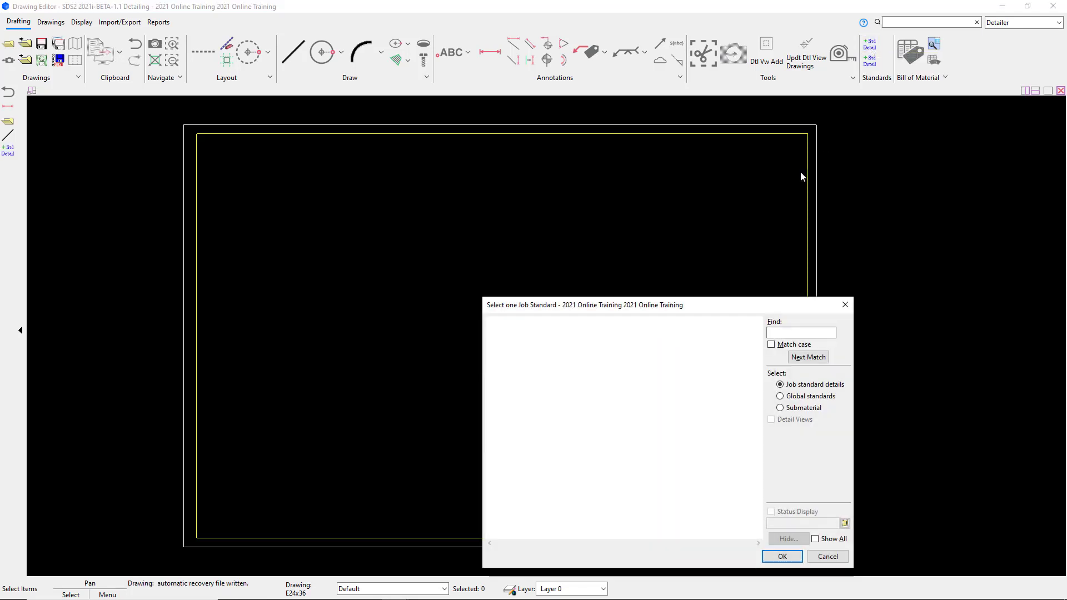
pyautogui.moveTo(693, 302); pyautogui.dragTo(485, 177)
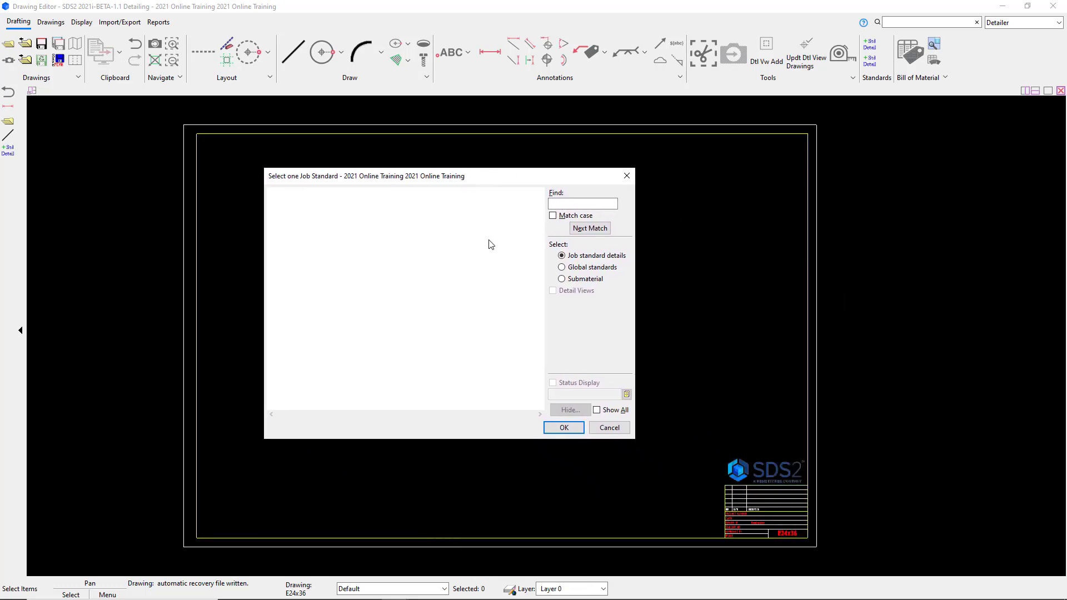
pyautogui.click(608, 271)
pyautogui.click(587, 280)
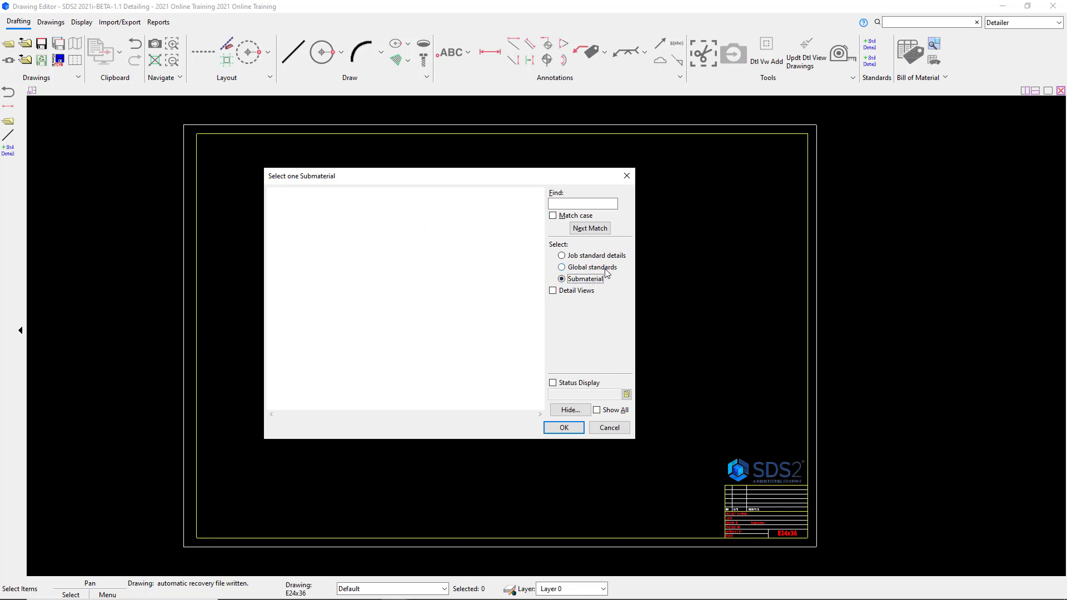
pyautogui.click(605, 269)
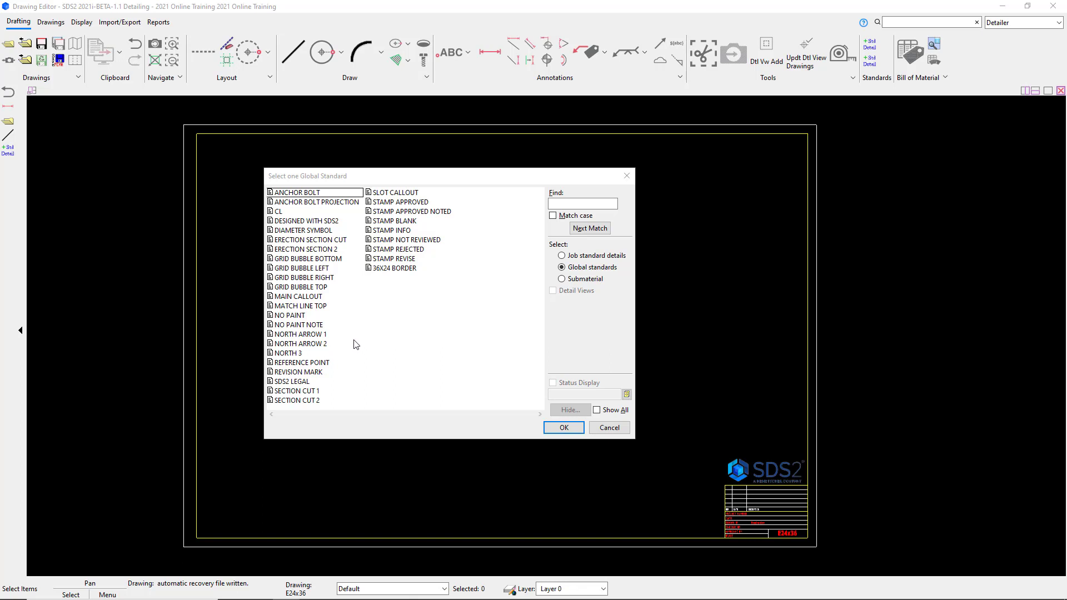
pyautogui.click(310, 336)
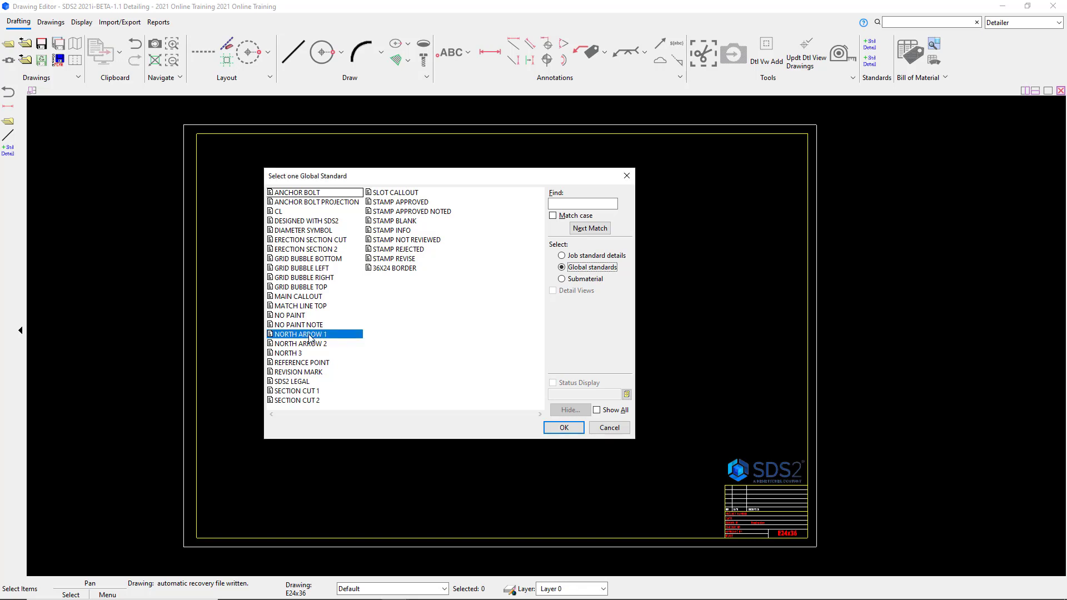
pyautogui.click(548, 429)
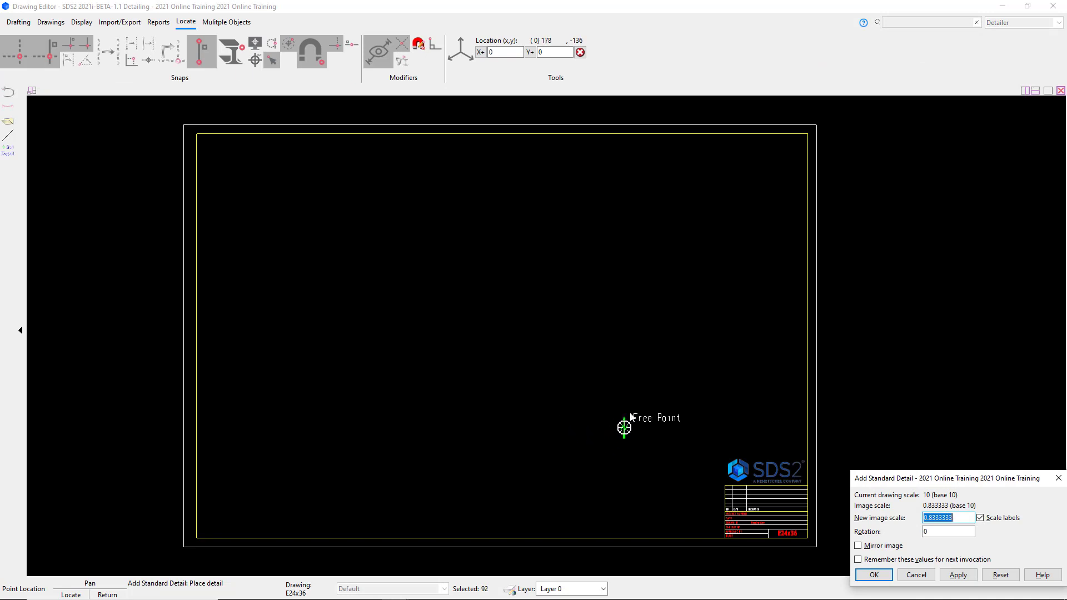
# Place a single north arrow just left of the title block's lower rows, above the sheet's bottom border line.
pyautogui.scroll(1, 670, 414)
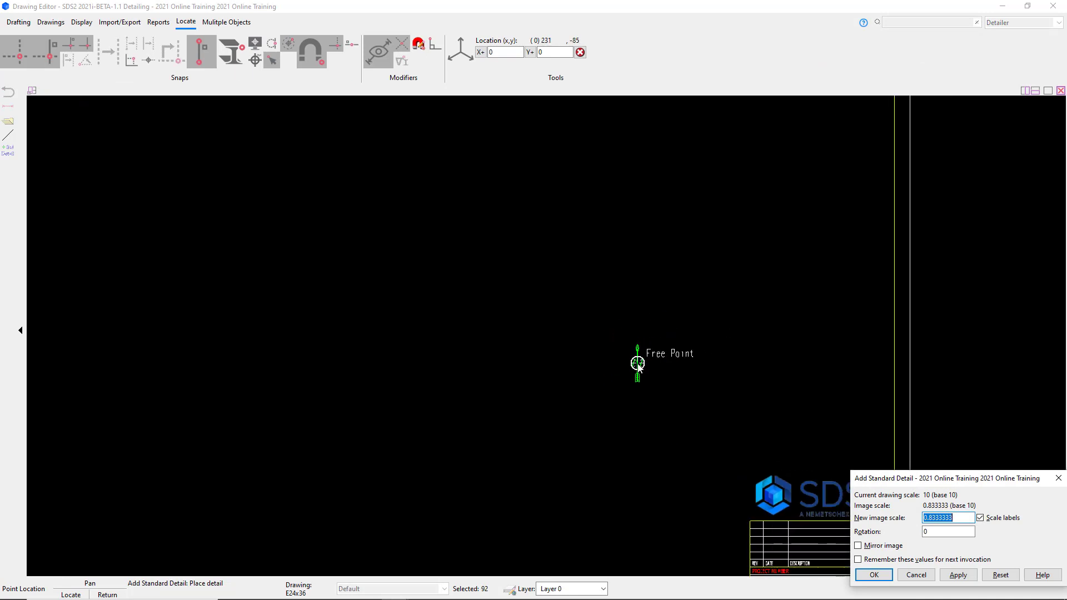
pyautogui.scroll(-1, 638, 364)
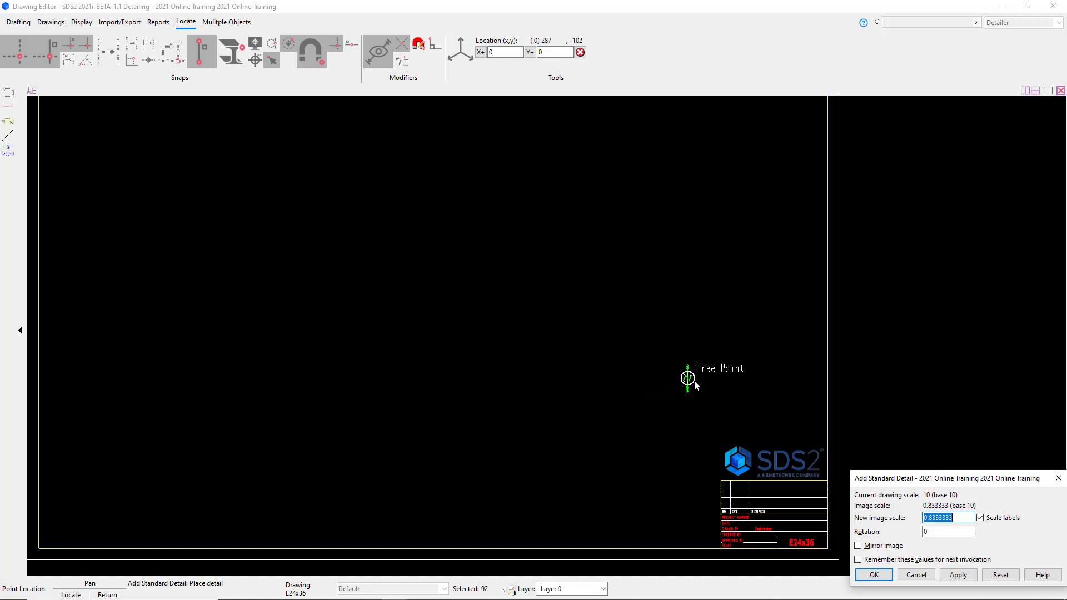
pyautogui.scroll(-1, 695, 385)
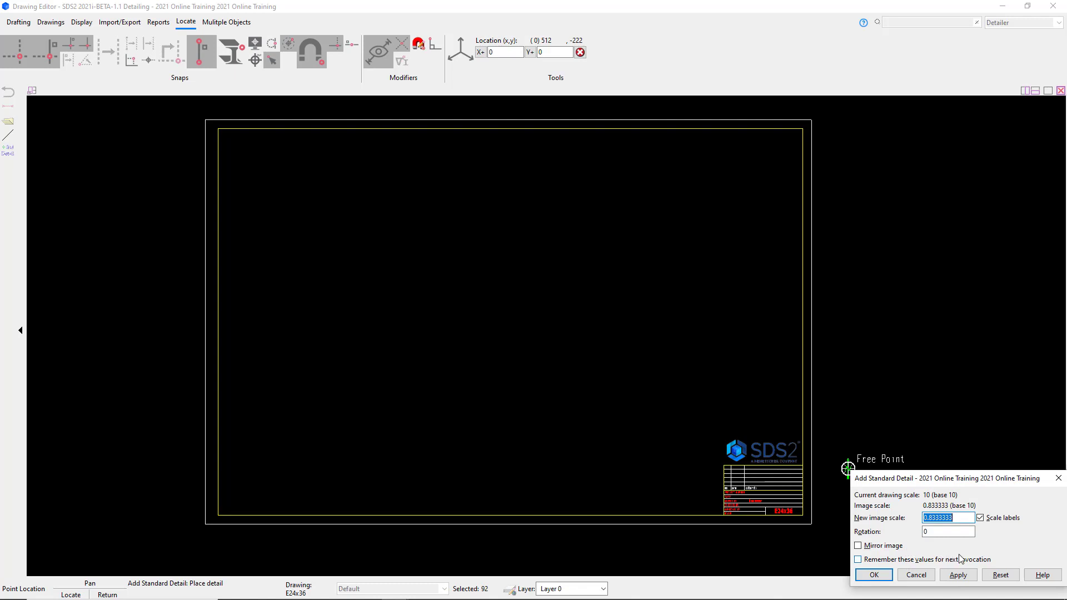
pyautogui.click(757, 407)
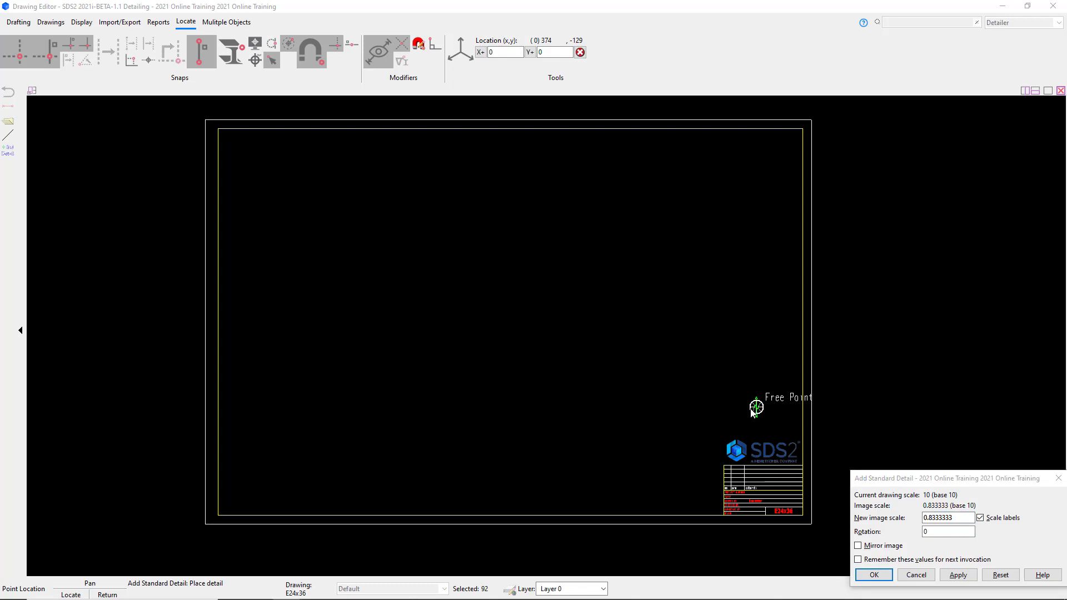
pyautogui.scroll(3, 715, 498)
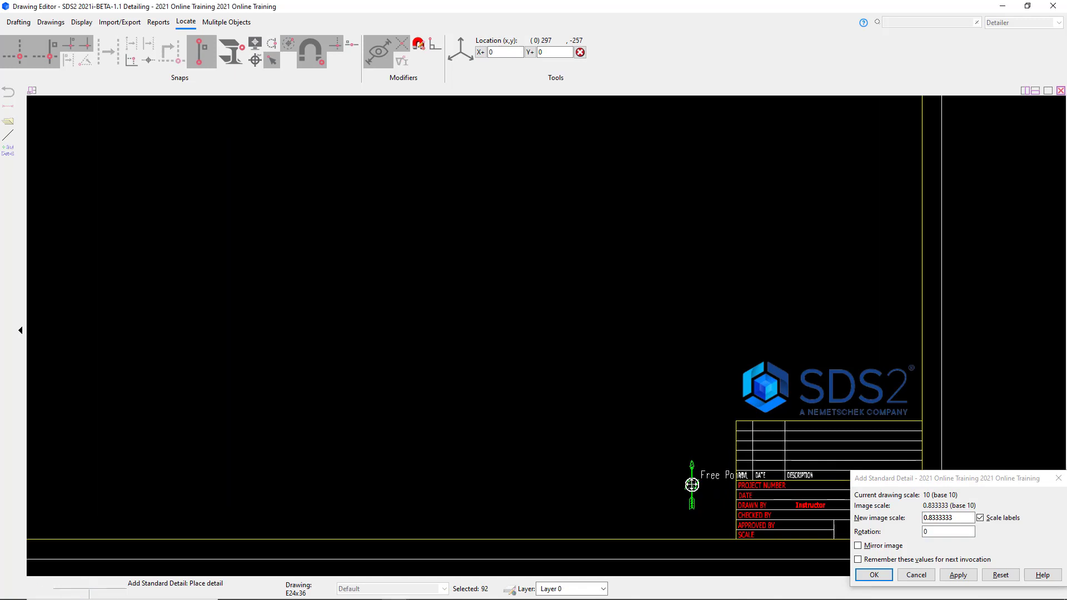
pyautogui.moveTo(693, 492); pyautogui.dragTo(489, 388, button='middle')
pyautogui.scroll(3, 494, 395)
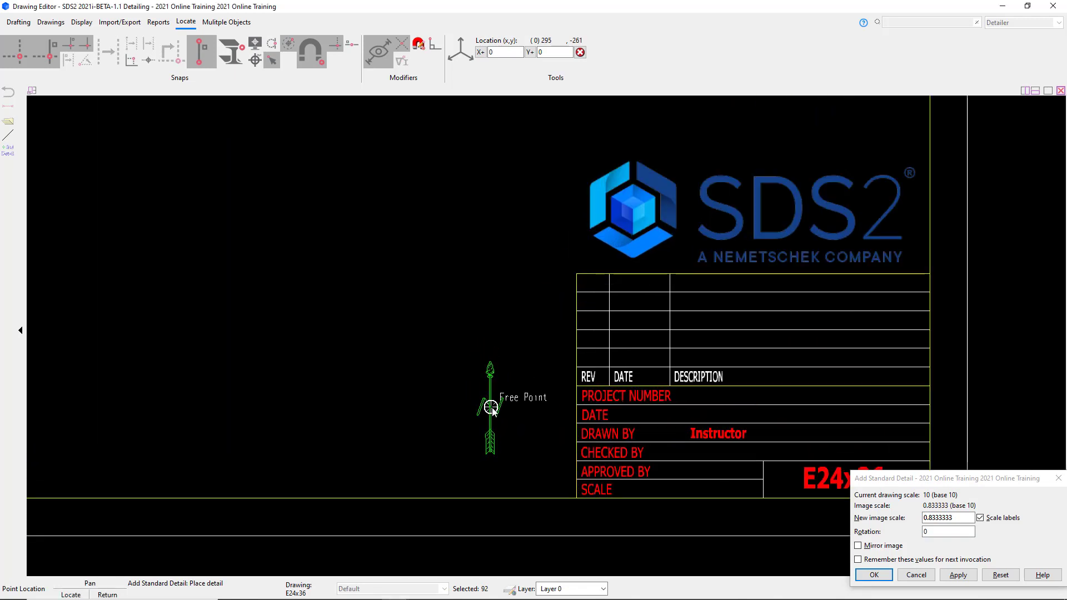
pyautogui.click(492, 403)
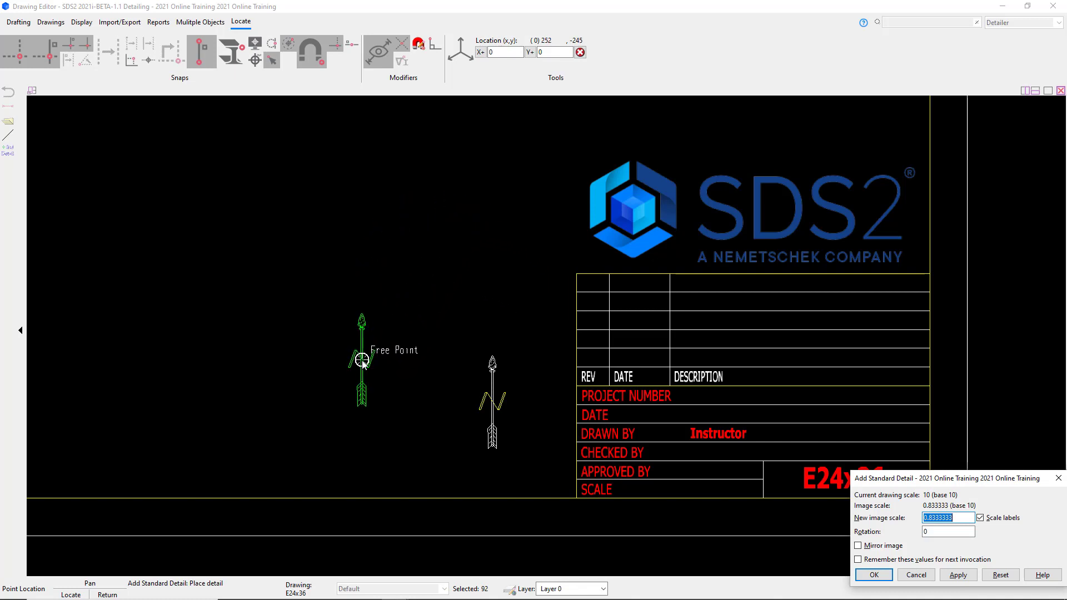
pyautogui.press('Escape')
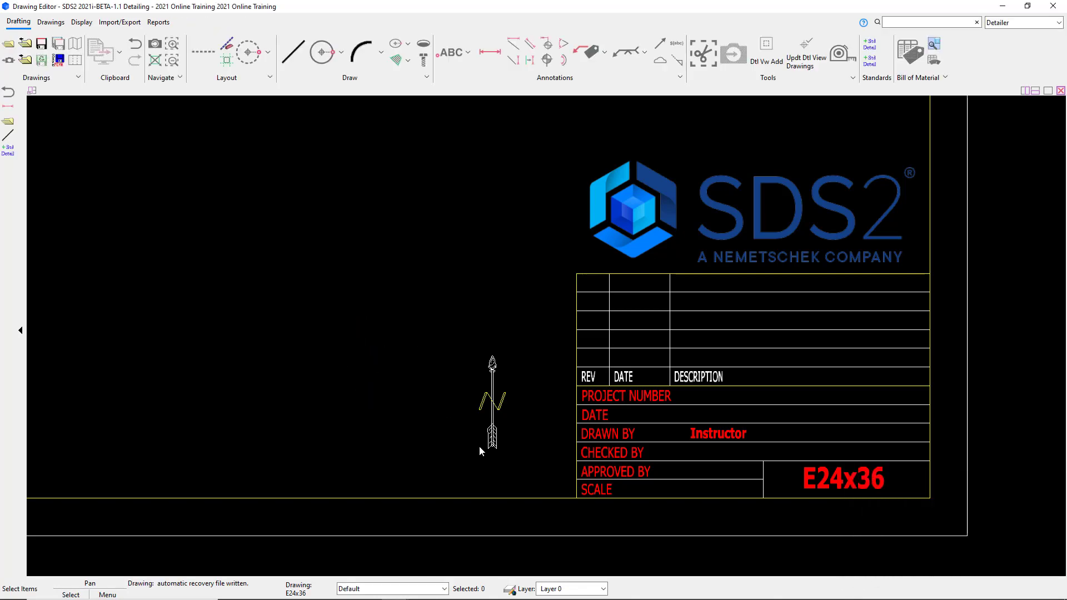
# Check the placed north arrow beside the title block and save the E24x36 sheet outline.
pyautogui.scroll(3, 498, 436)
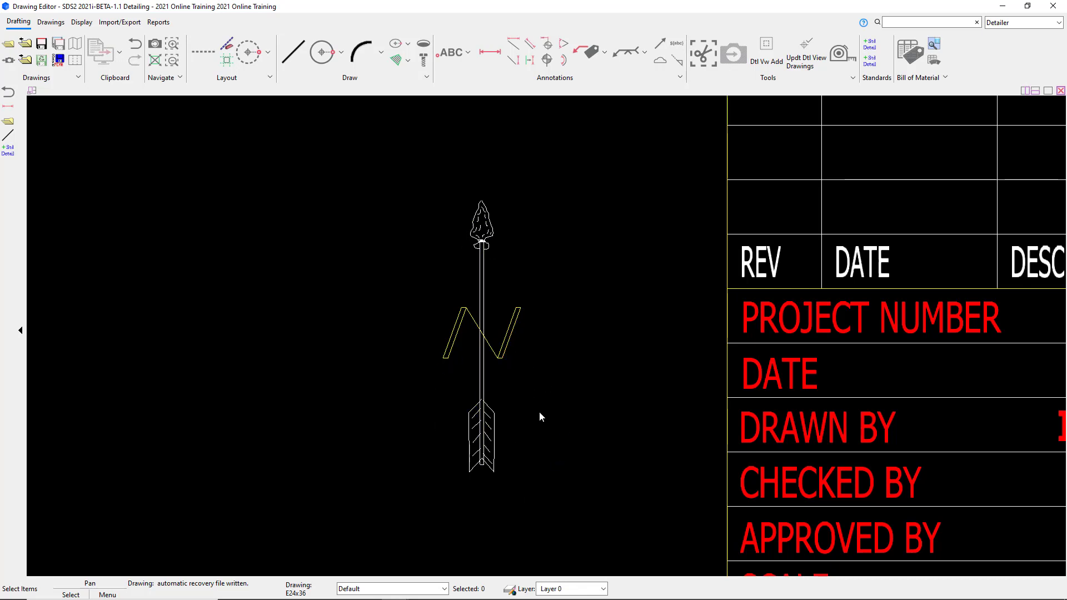
pyautogui.scroll(-1, 539, 411)
pyautogui.scroll(-1, 592, 449)
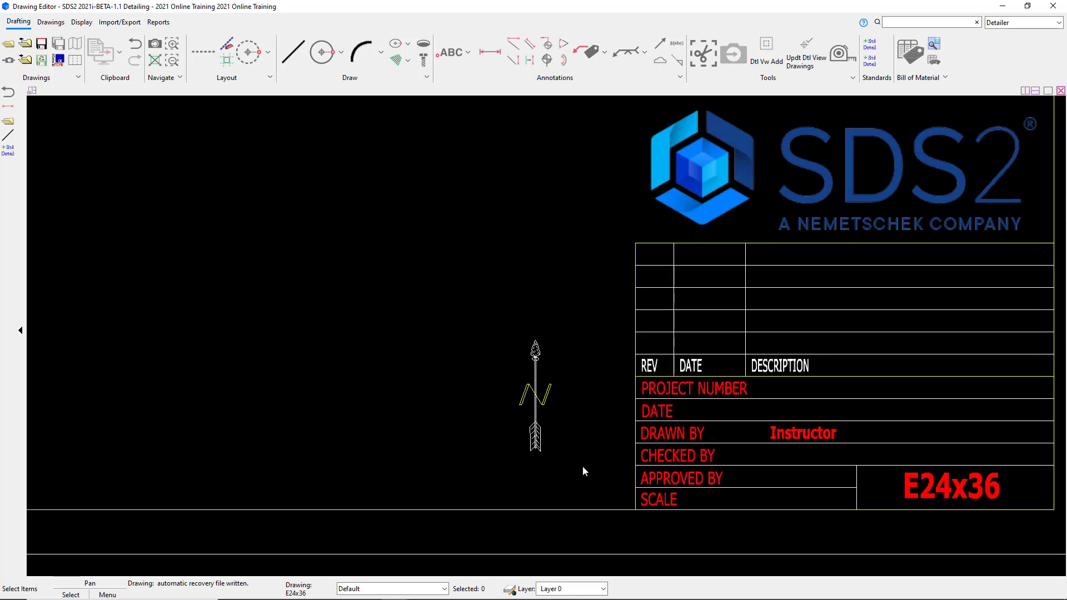
pyautogui.scroll(-1, 582, 466)
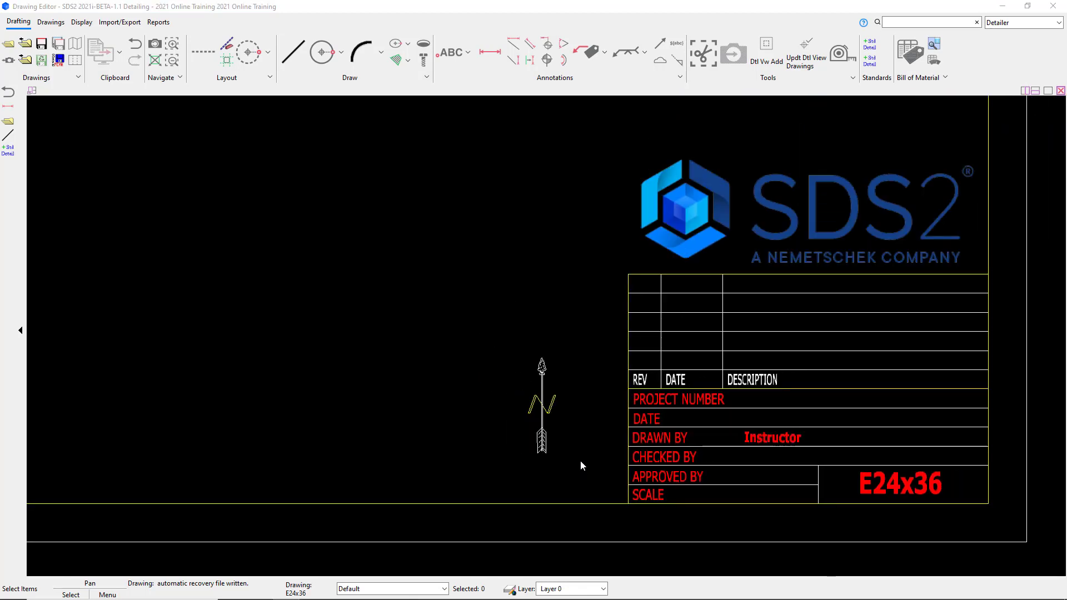
pyautogui.scroll(-1, 616, 499)
pyautogui.scroll(-3, 616, 500)
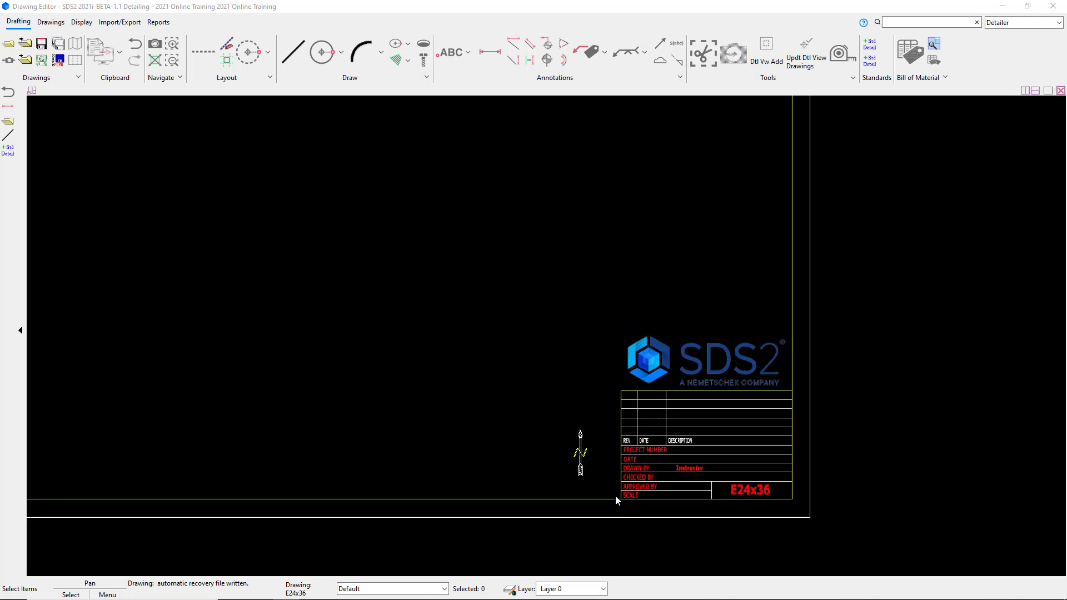
pyautogui.moveTo(522, 377)
pyautogui.mouseDown(button='middle')
pyautogui.moveTo(659, 393)
pyautogui.moveTo(659, 403)
pyautogui.mouseUp(button='middle')
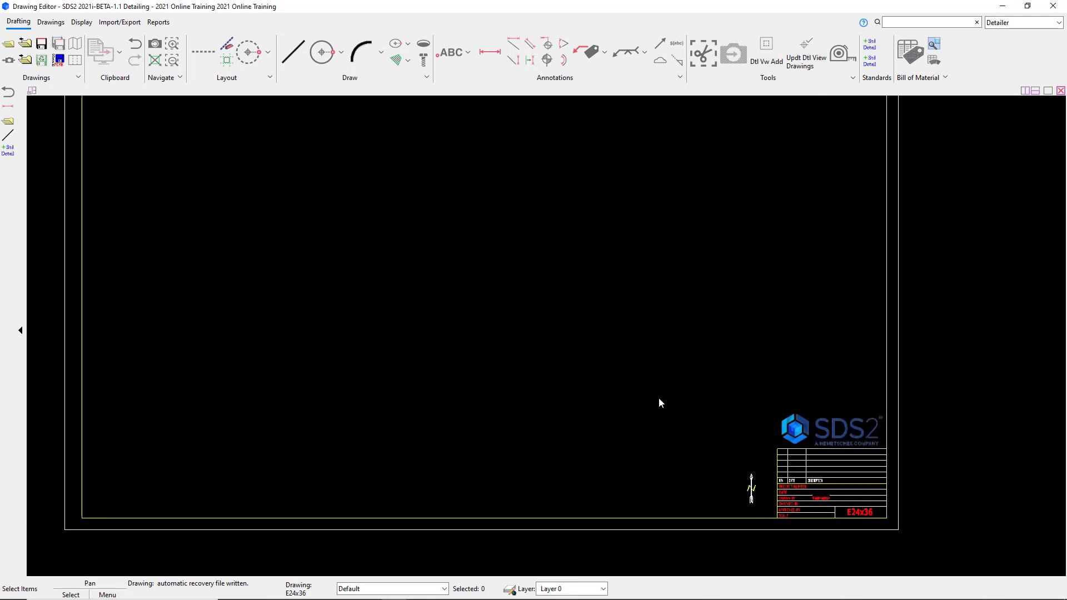
pyautogui.click(42, 49)
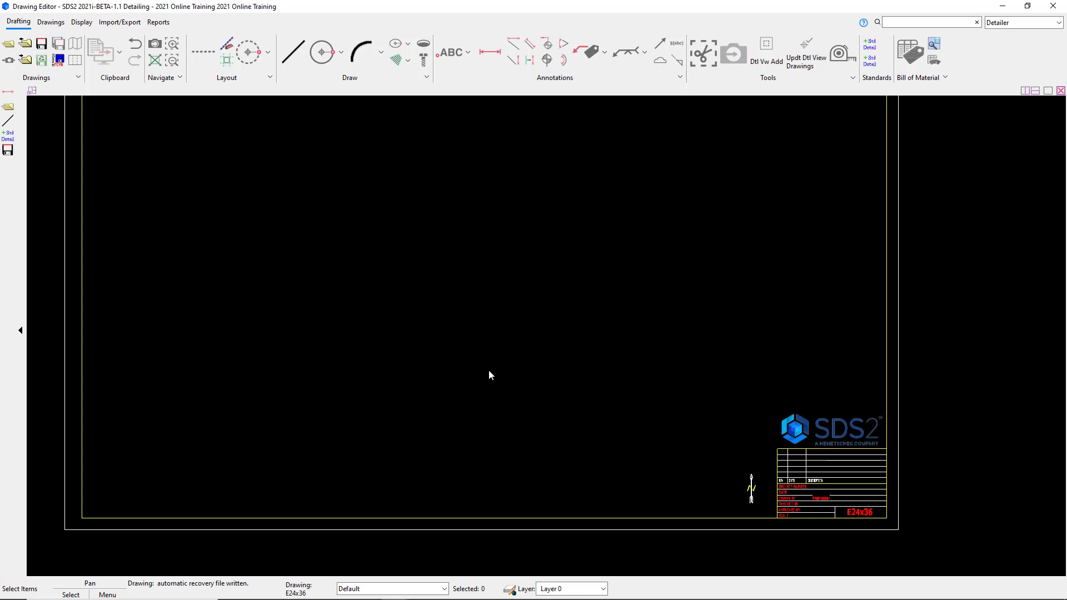
pyautogui.scroll(-2, 718, 467)
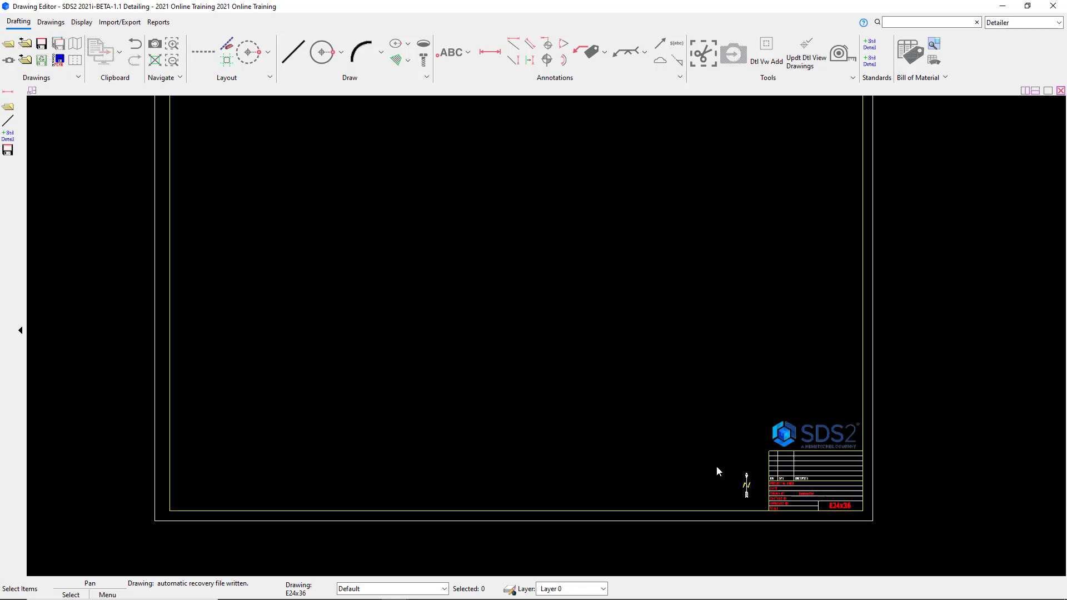
# Create a new erection sheet named E101 using the E24x36 sheet outline.
pyautogui.moveTo(647, 338); pyautogui.dragTo(624, 358, button='middle')
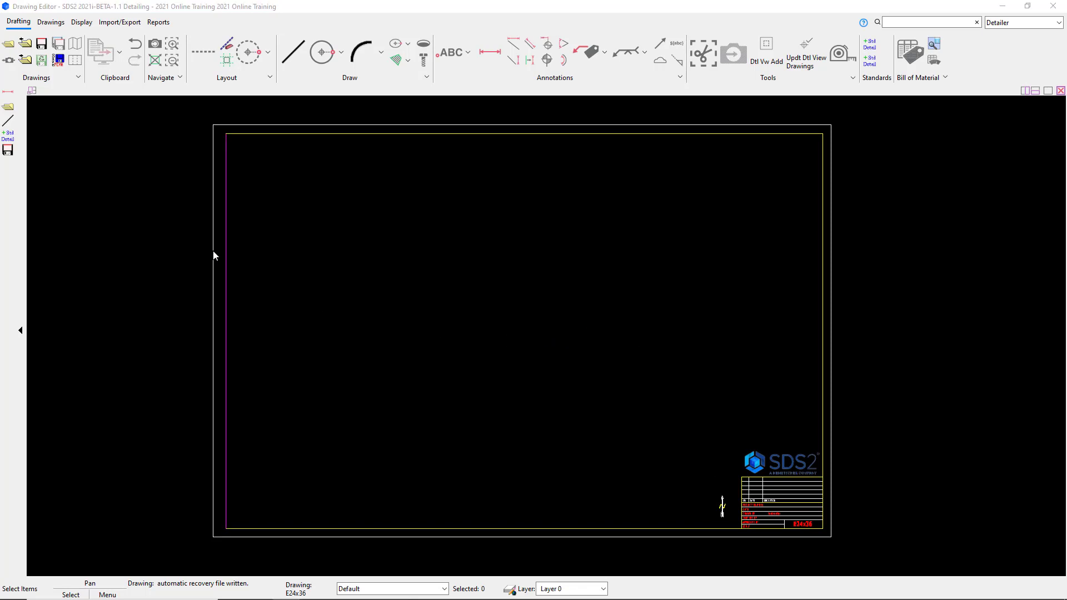
pyautogui.click(10, 46)
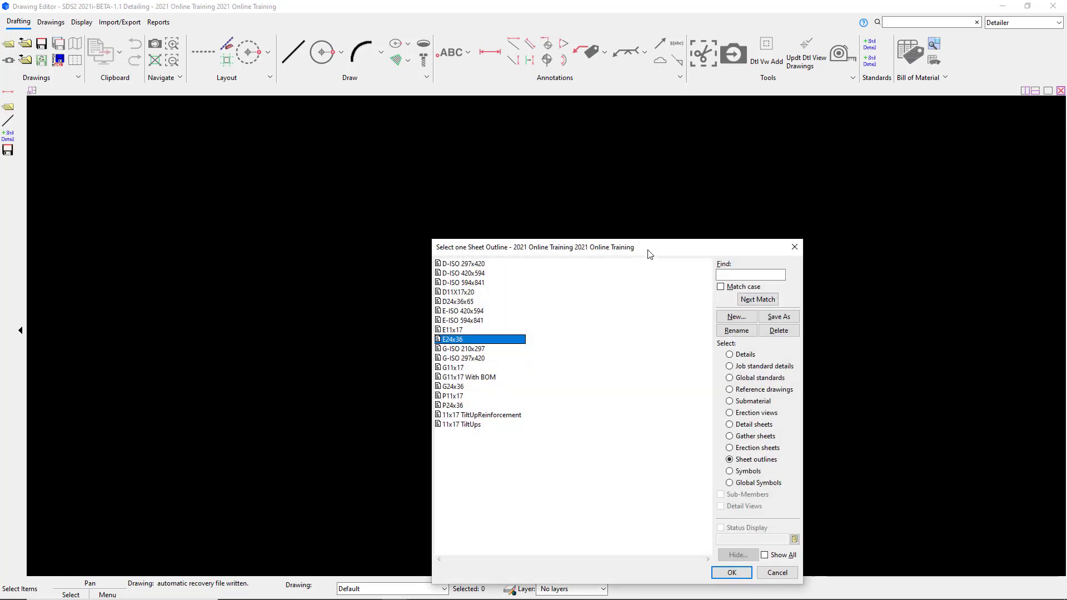
pyautogui.moveTo(637, 240); pyautogui.dragTo(500, 153)
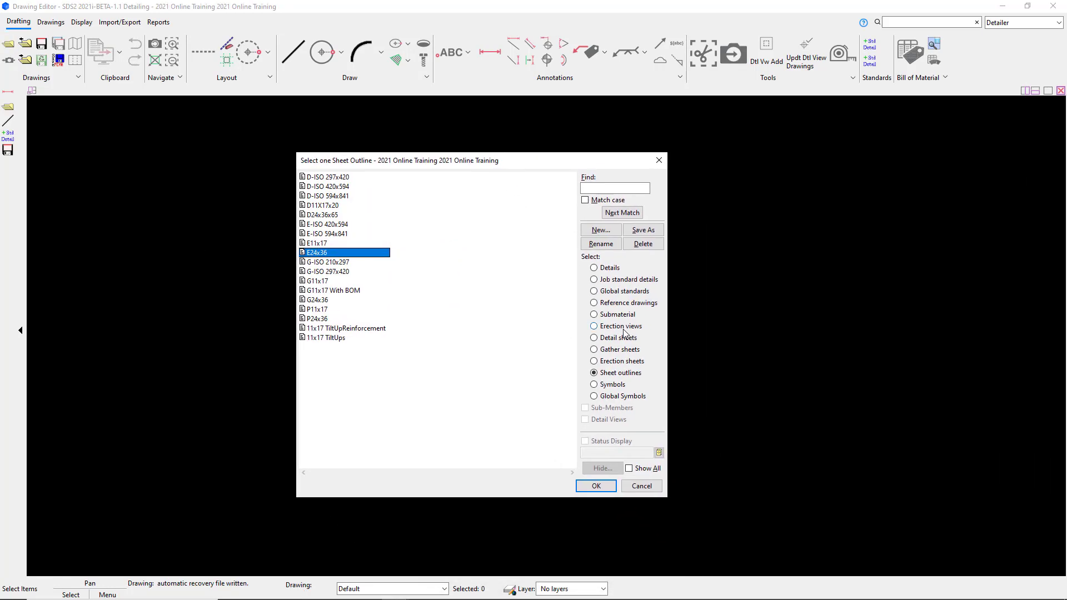
pyautogui.click(627, 364)
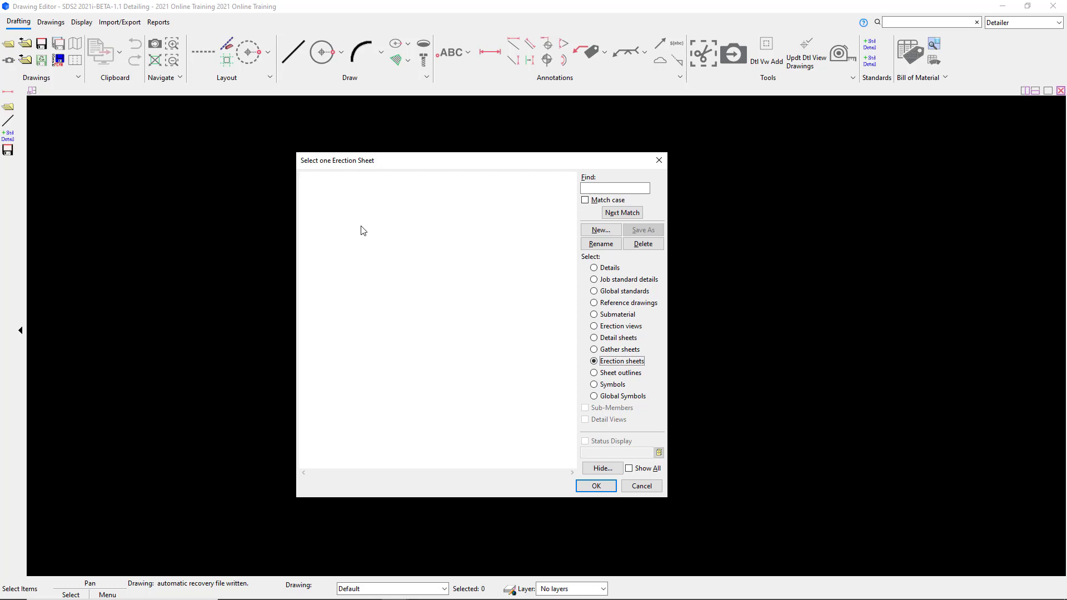
pyautogui.click(602, 231)
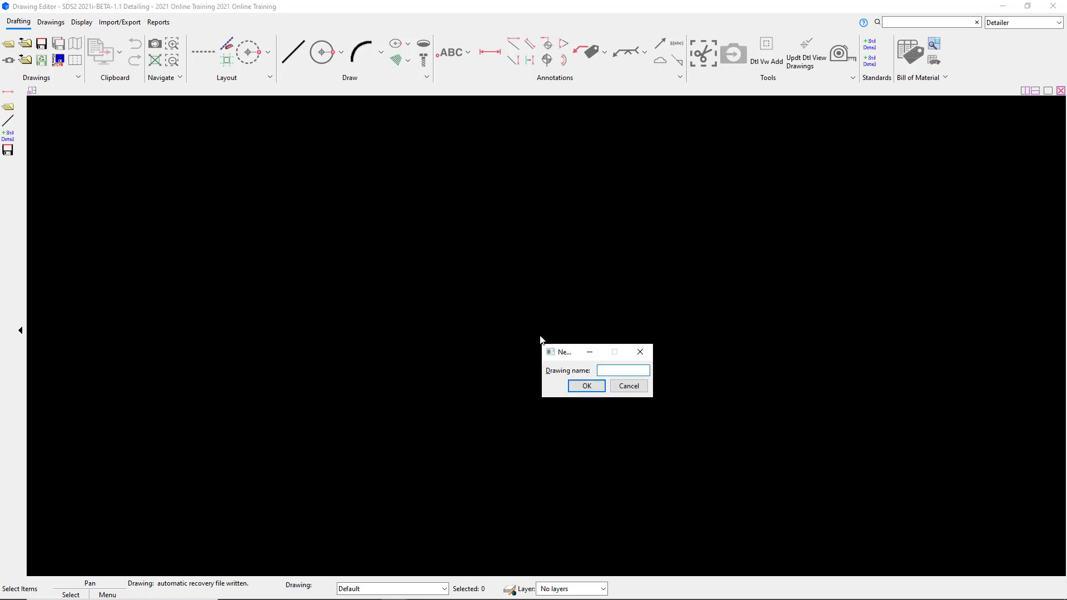
pyautogui.moveTo(563, 352)
pyautogui.mouseDown()
pyautogui.moveTo(417, 243)
pyautogui.moveTo(423, 251)
pyautogui.mouseUp()
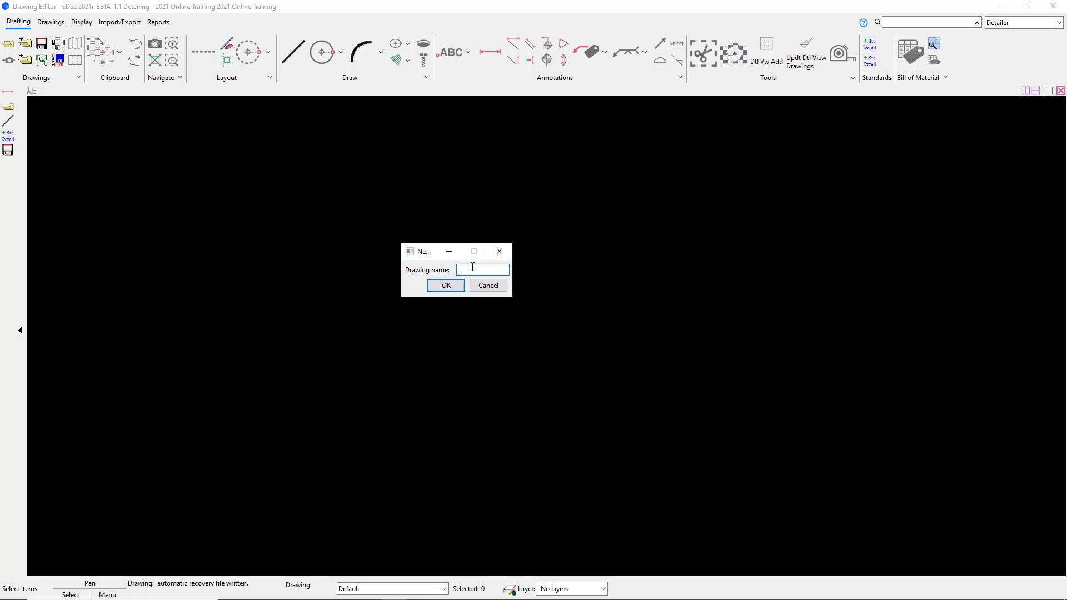
pyautogui.write('E101')
pyautogui.click(447, 286)
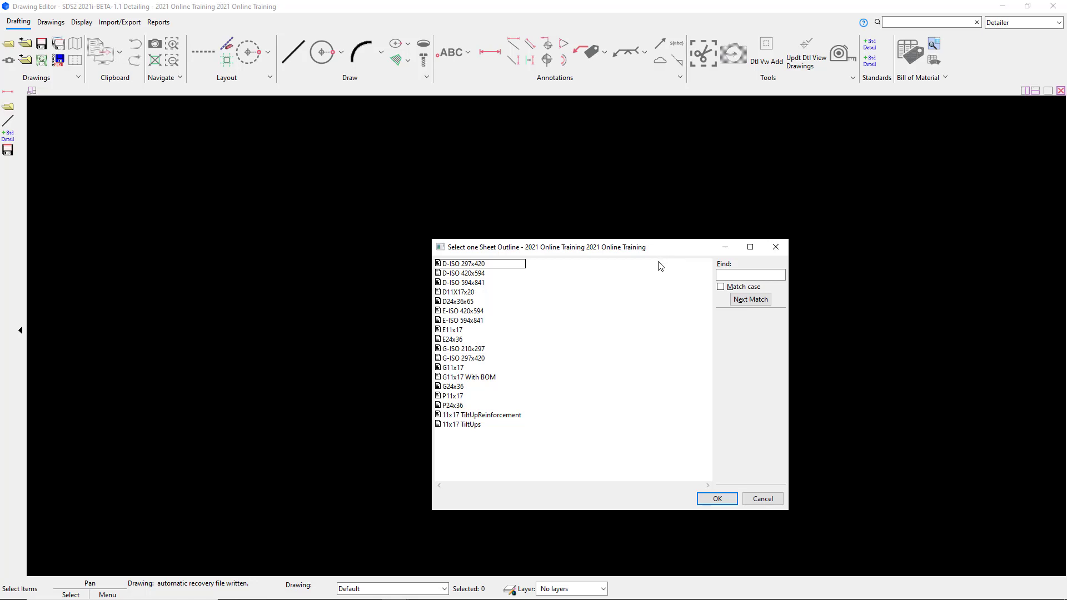
pyautogui.click(455, 340)
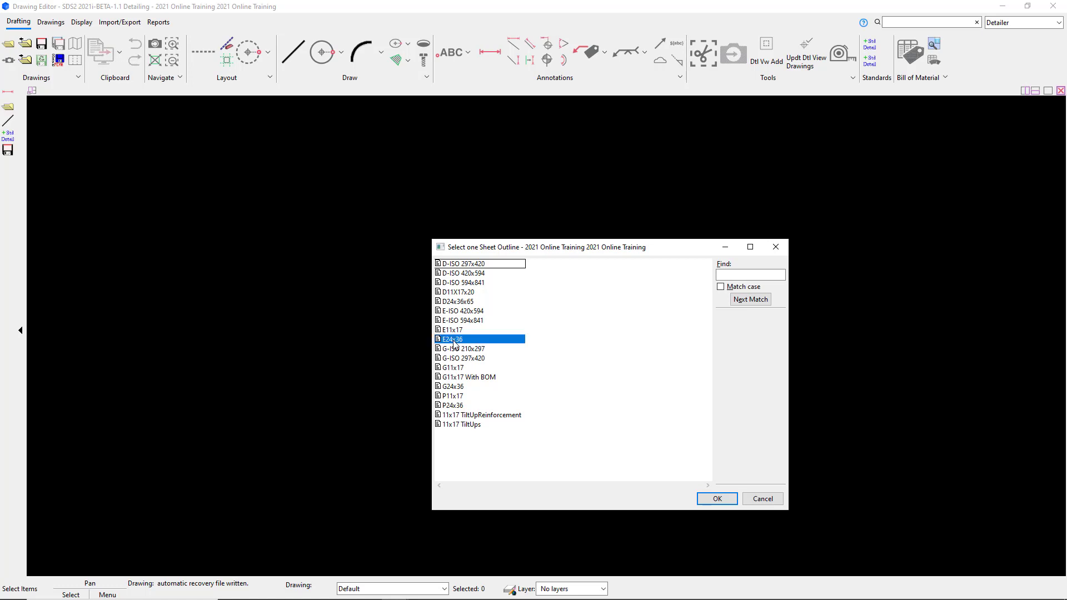
pyautogui.click(718, 500)
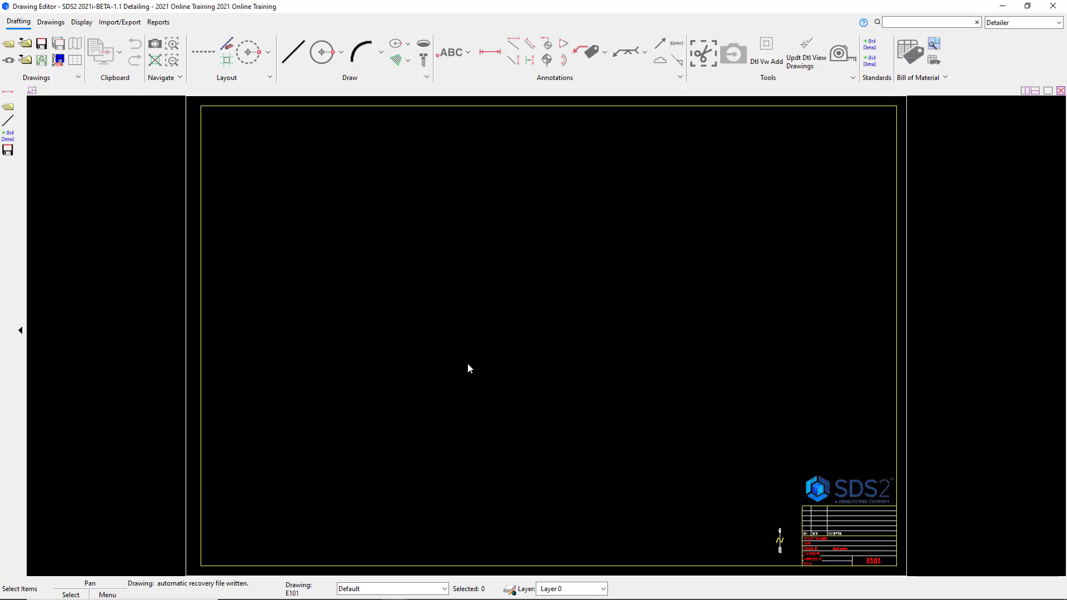
# Examine the E101 sheet's title block and north arrow, and check the title block's editable fields without changing them.
pyautogui.scroll(-2, 152, 194)
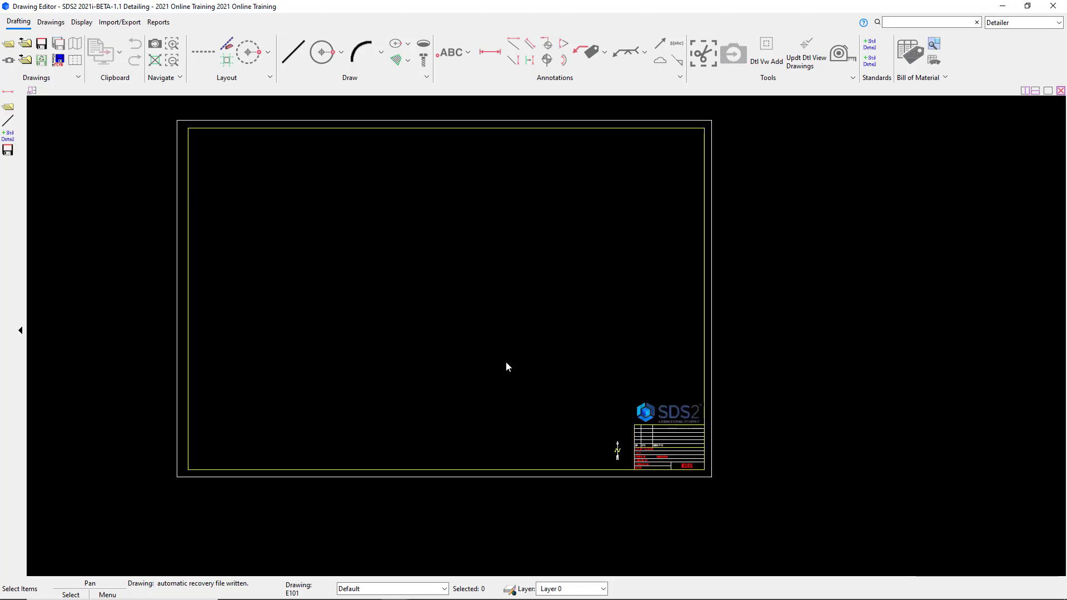
pyautogui.scroll(4, 732, 494)
pyautogui.scroll(3, 578, 424)
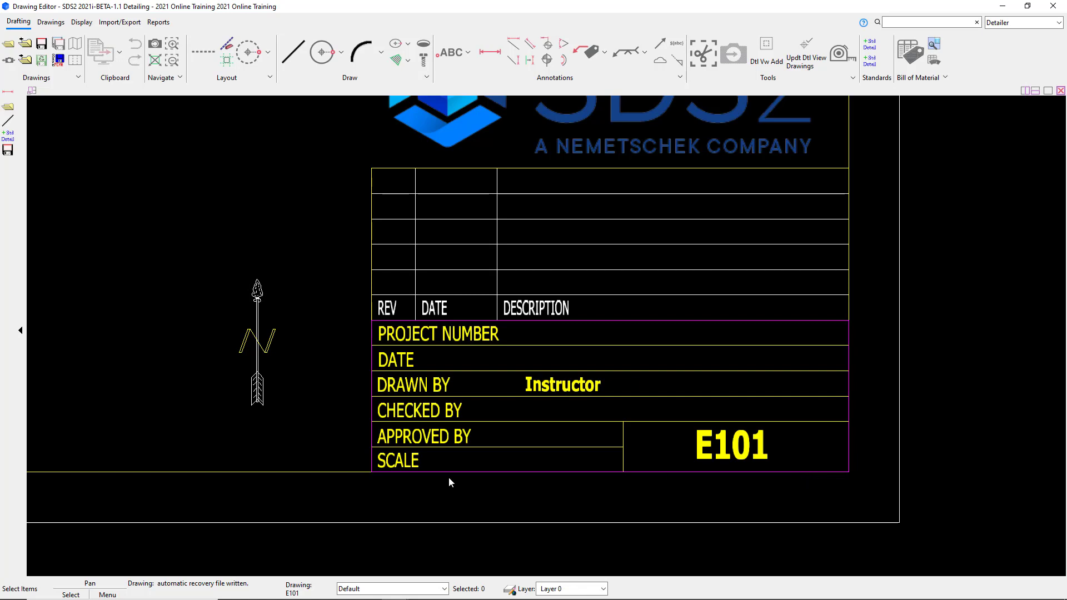
pyautogui.scroll(-6, 759, 508)
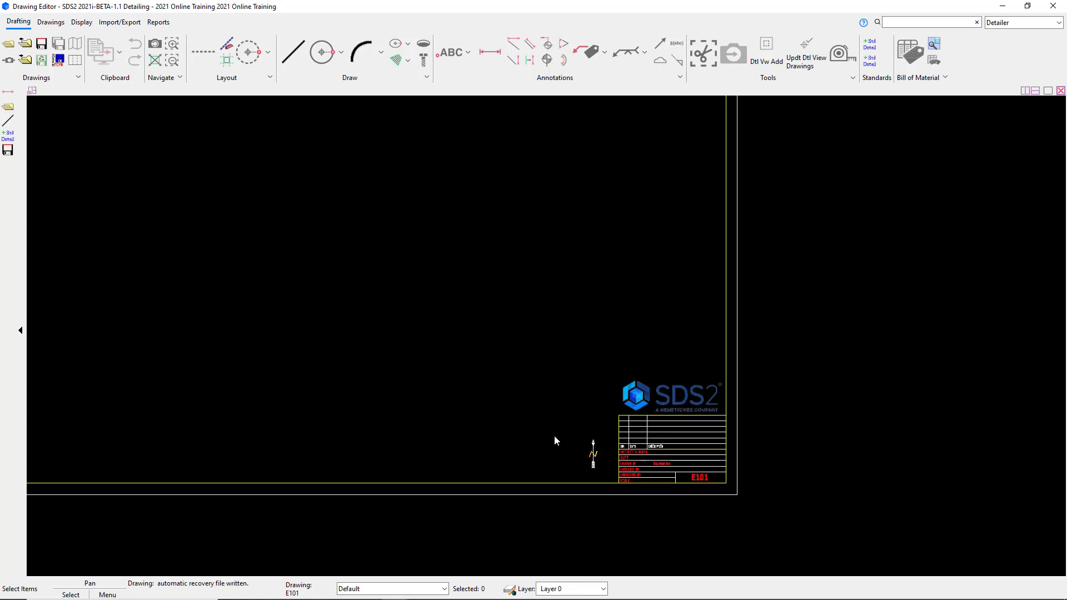
pyautogui.scroll(2, 462, 351)
pyautogui.scroll(-2, 563, 363)
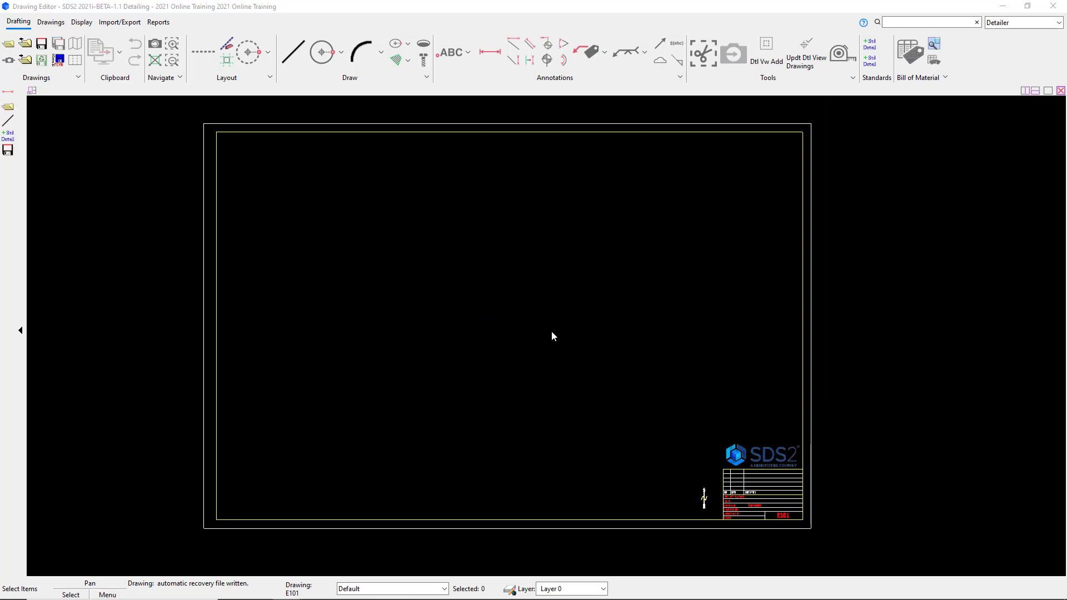
pyautogui.scroll(5, 795, 553)
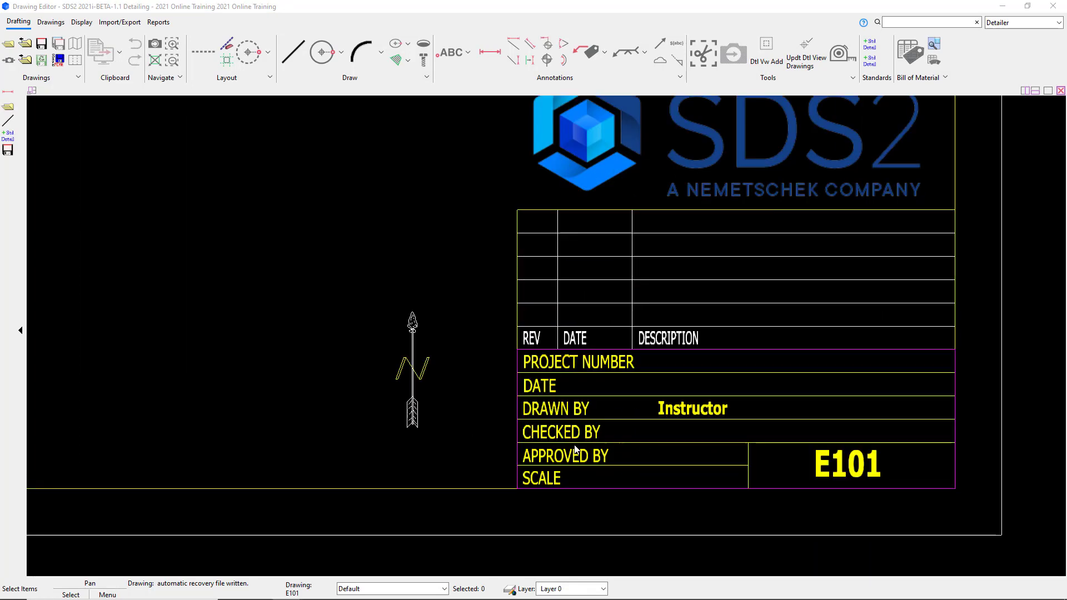
pyautogui.doubleClick(545, 385)
pyautogui.moveTo(671, 348); pyautogui.dragTo(250, 239)
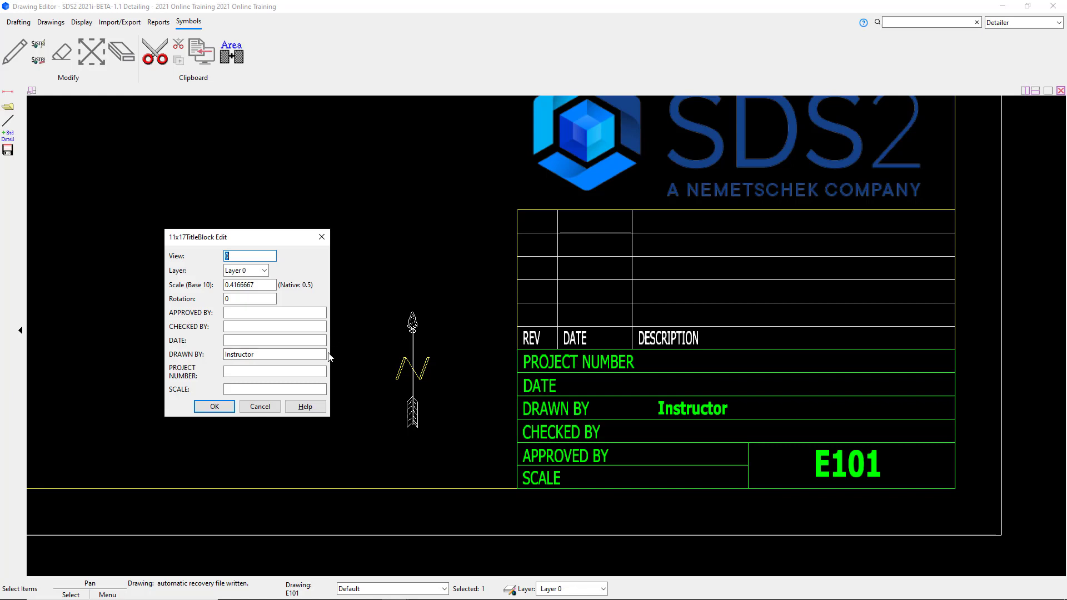
pyautogui.click(257, 406)
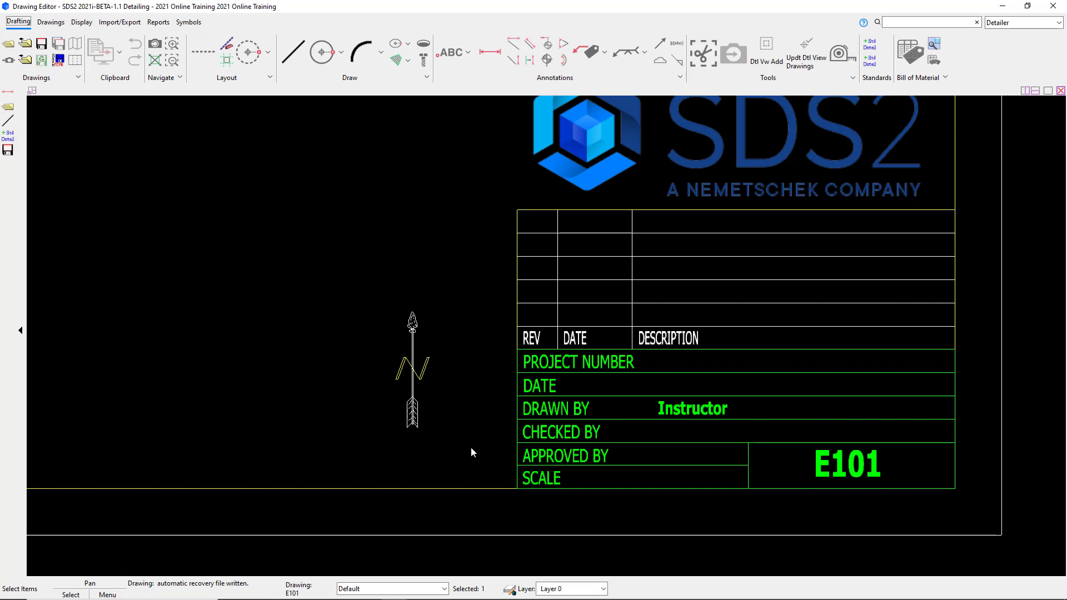
# Search the available commands for "sheet item" and clear the search without running a command.
pyautogui.scroll(-2, 486, 451)
pyautogui.scroll(-2, 774, 489)
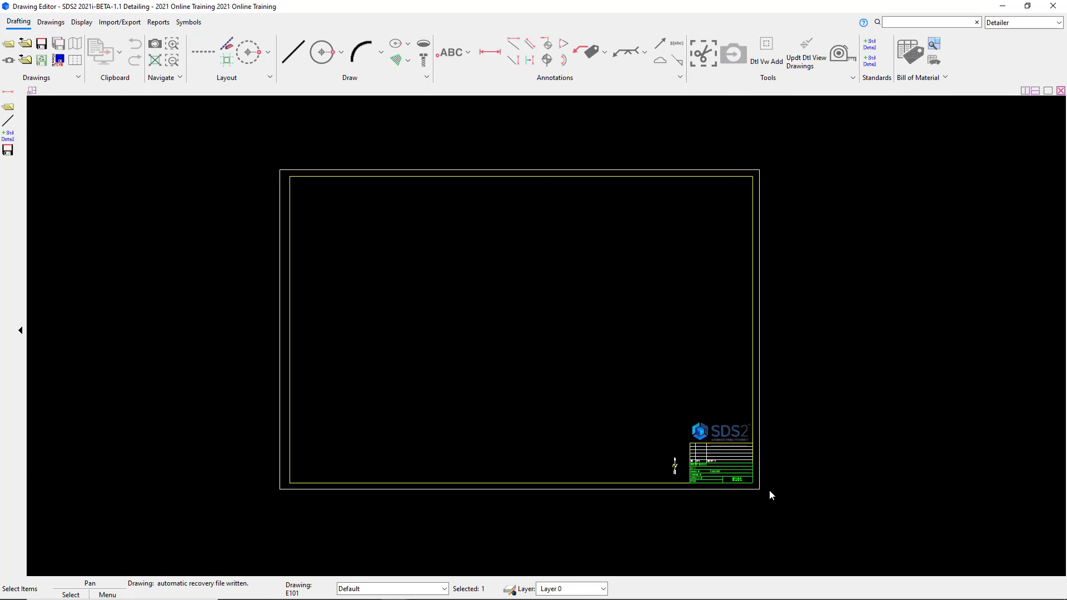
pyautogui.scroll(1, 594, 353)
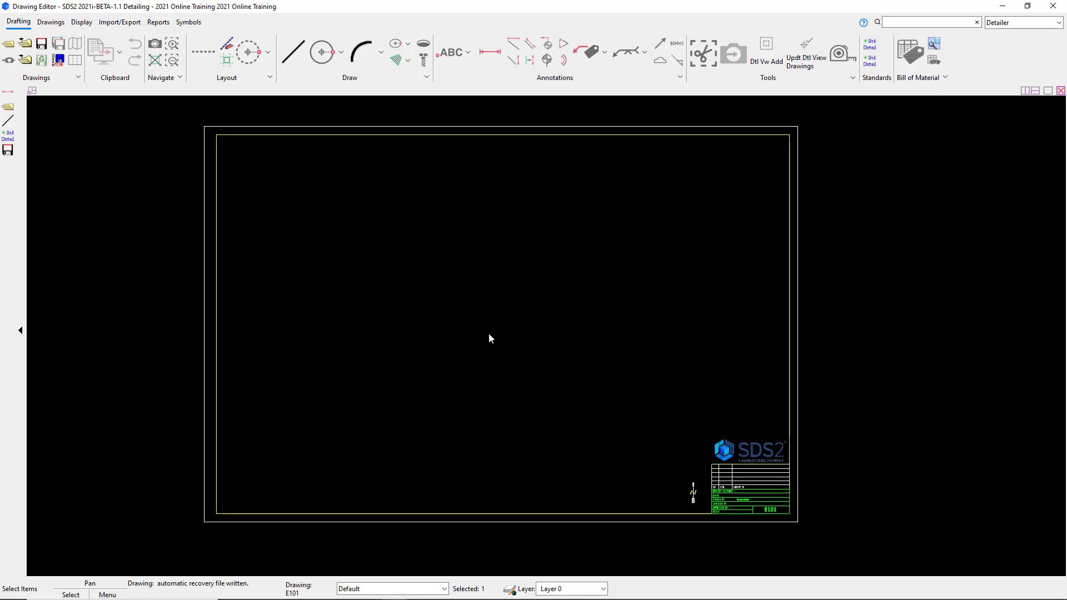
pyautogui.scroll(2, 489, 338)
pyautogui.scroll(-1, 490, 338)
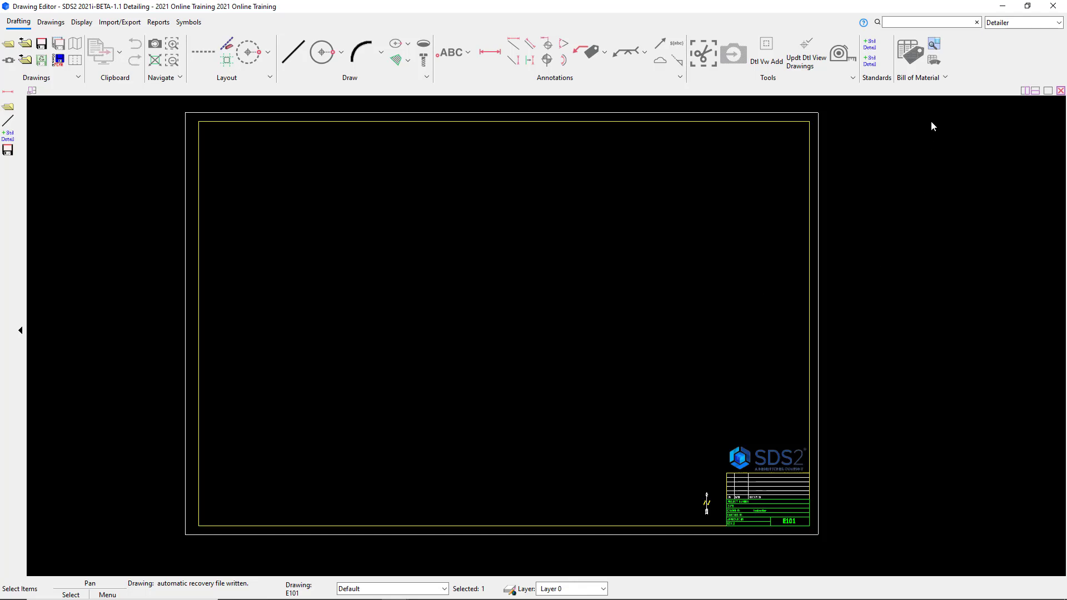
pyautogui.click(942, 22)
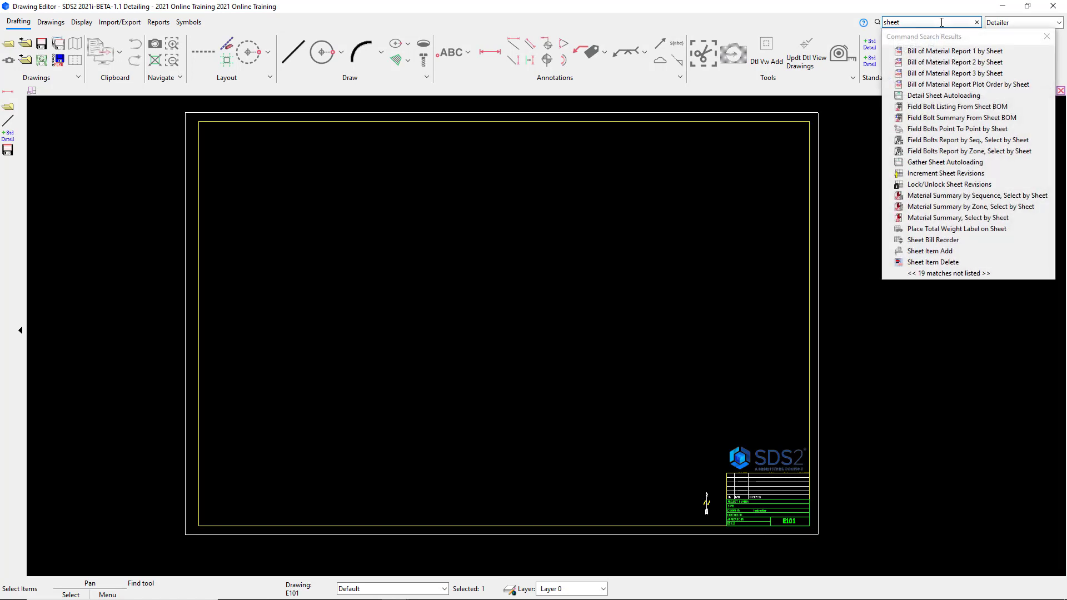
pyautogui.write('item')
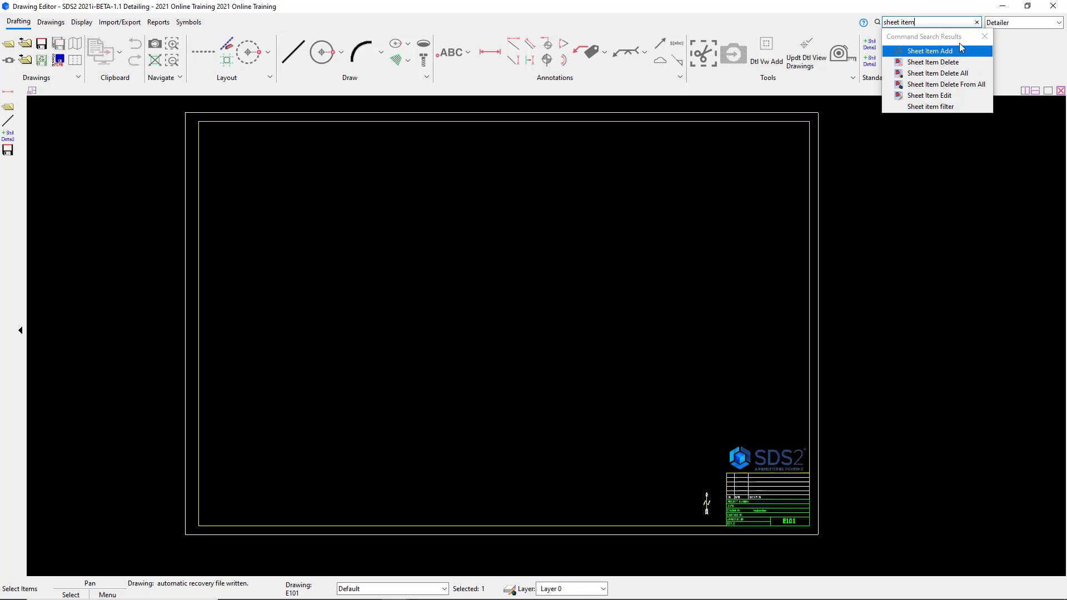
pyautogui.click(986, 37)
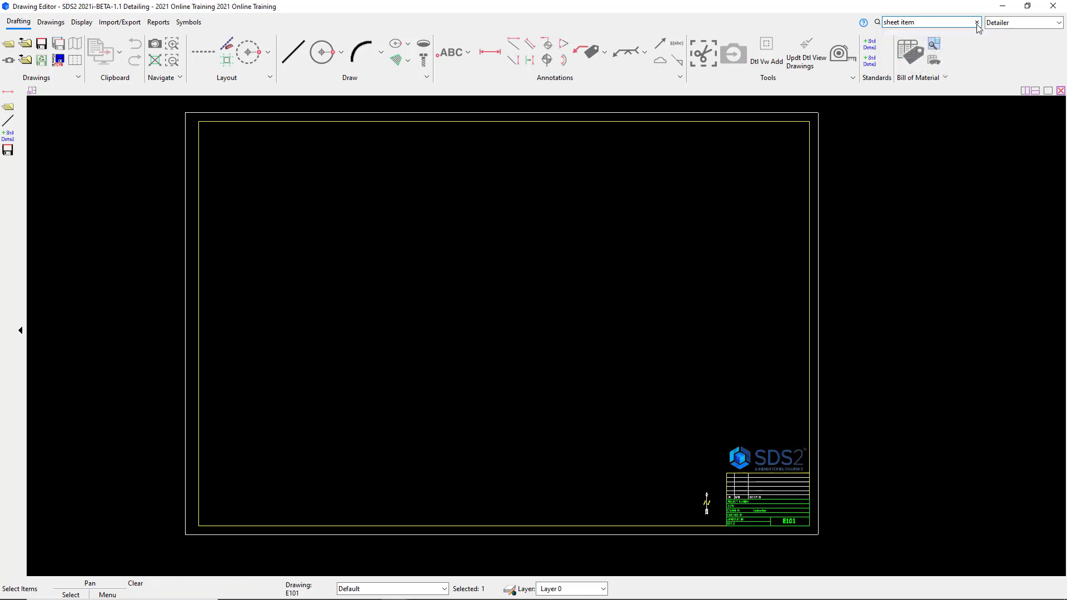
pyautogui.click(977, 22)
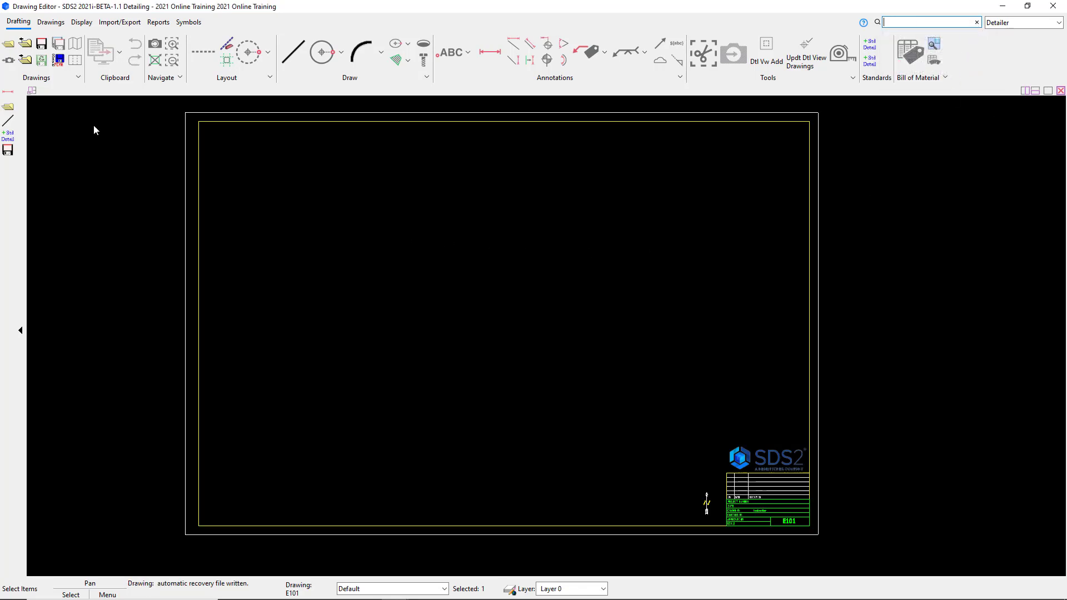
# Start Sheet Item Add, look through the details, job standard details and submaterial categories, and return to erection views.
pyautogui.click(51, 22)
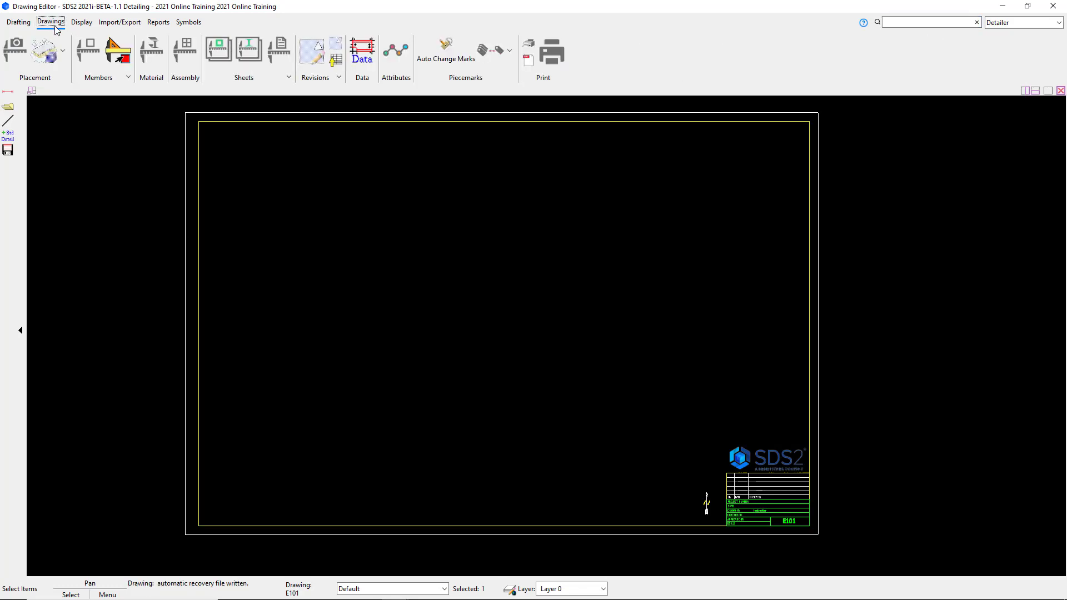
pyautogui.click(280, 55)
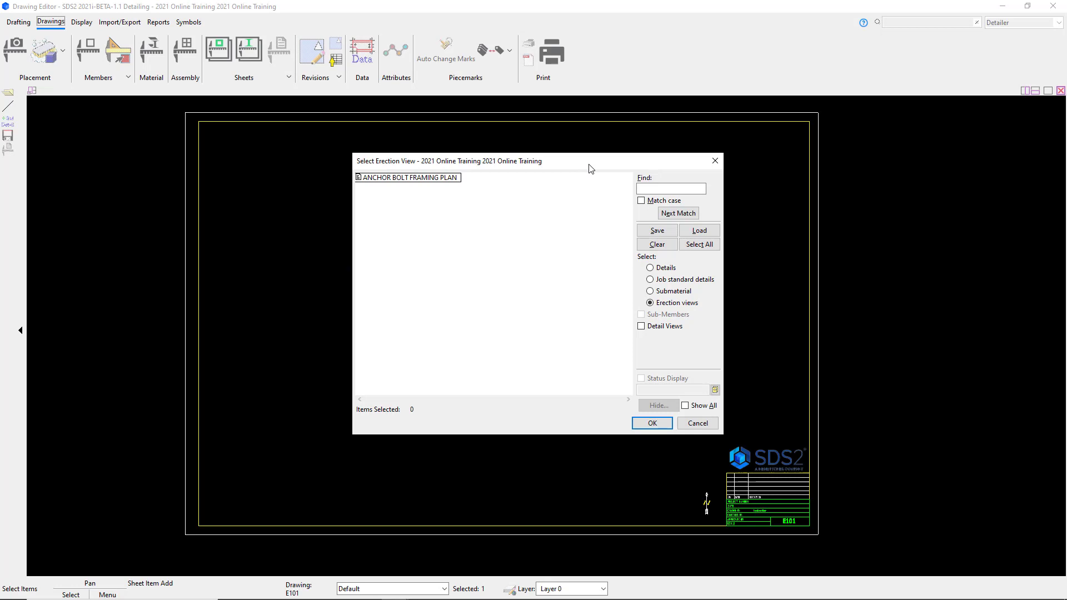
pyautogui.click(667, 269)
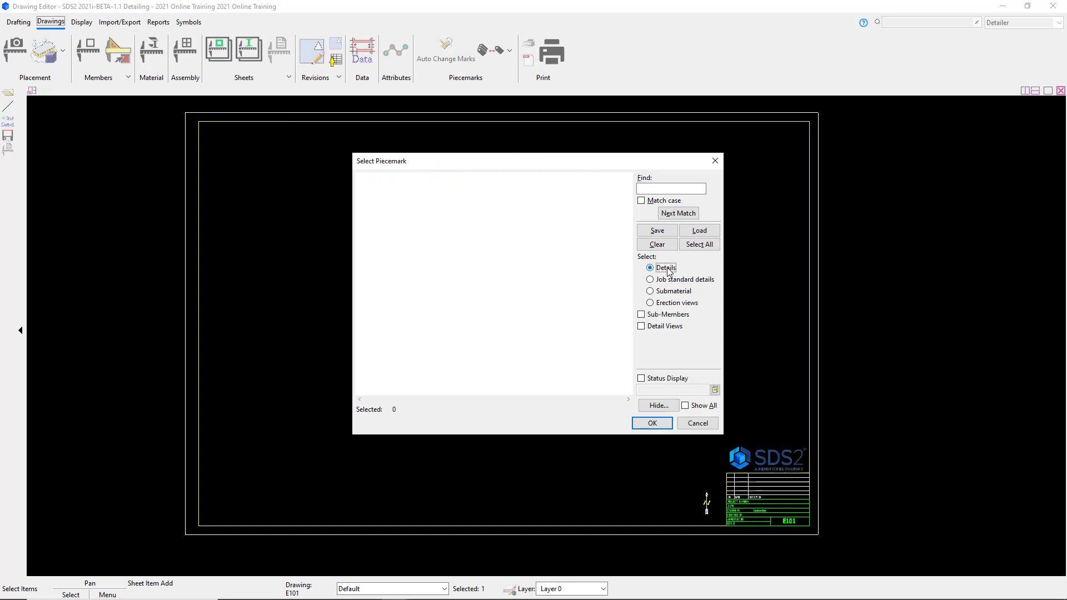
pyautogui.click(687, 280)
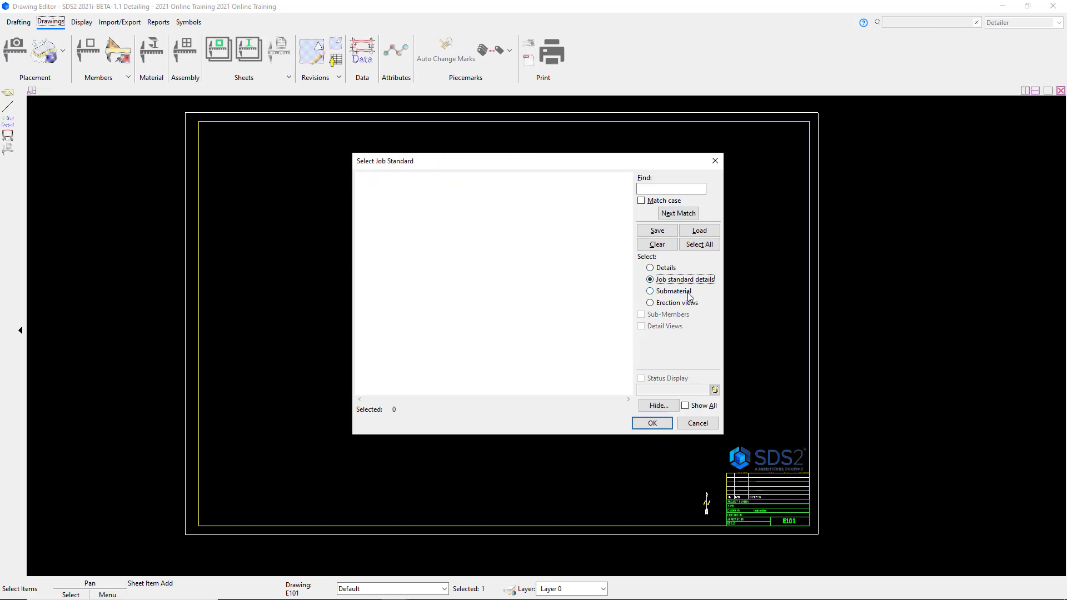
pyautogui.click(688, 293)
pyautogui.click(678, 305)
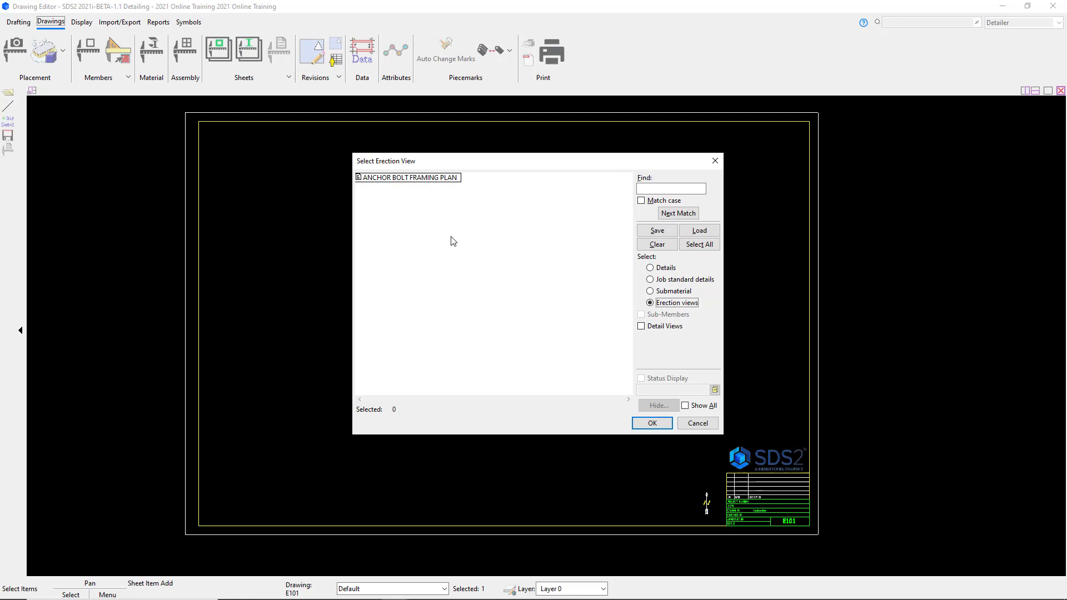
# Place the ANCHOR BOLT FRAMING PLAN erection view inside sheet E101's border, left of the title block, and finish adding items.
pyautogui.click(389, 178)
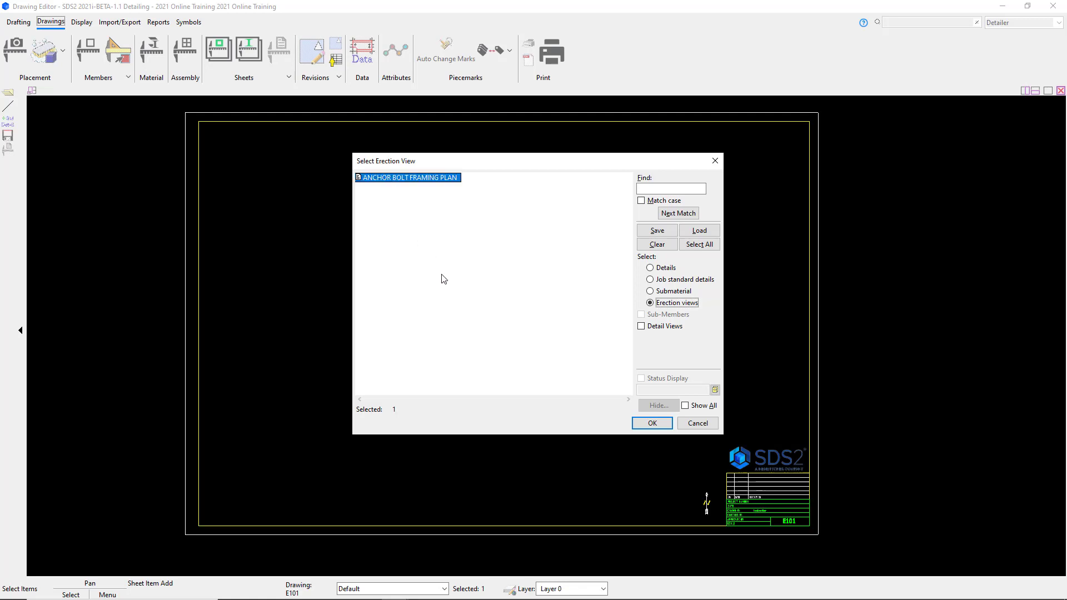
pyautogui.click(645, 427)
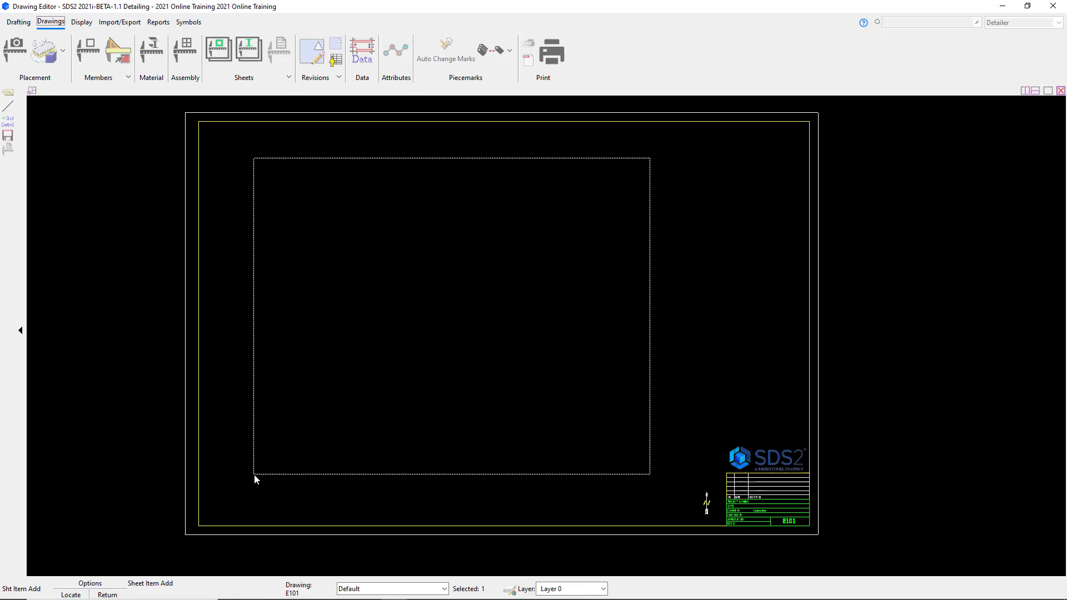
pyautogui.click(256, 480)
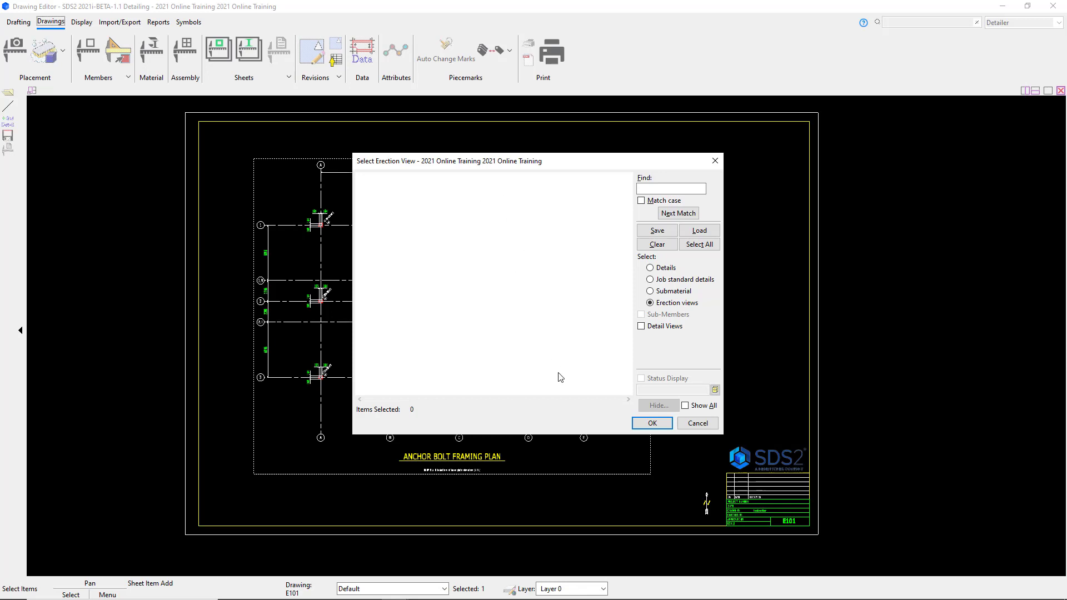
pyautogui.click(699, 424)
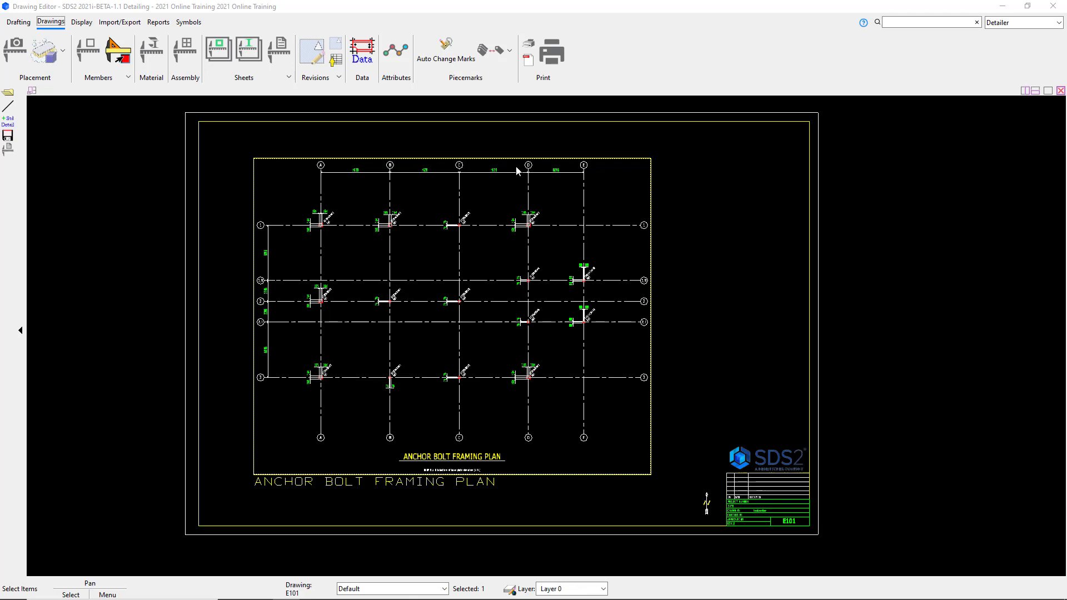
# Move the placed framing plan slightly up and left on the sheet, and check its sheet item settings without changing them.
pyautogui.click(624, 444)
pyautogui.moveTo(620, 447); pyautogui.dragTo(594, 434)
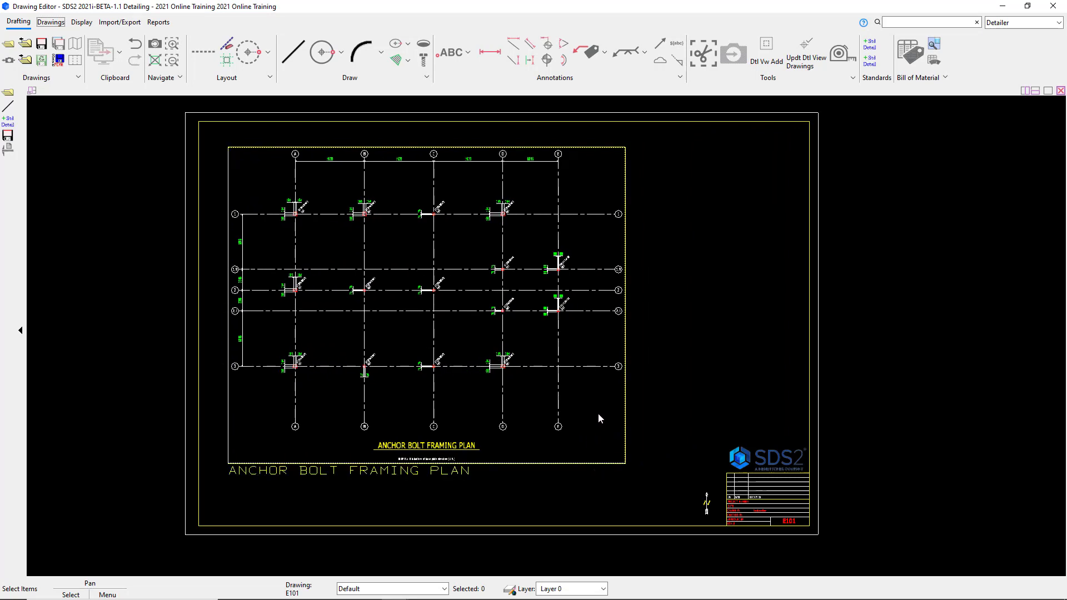
pyautogui.doubleClick(590, 427)
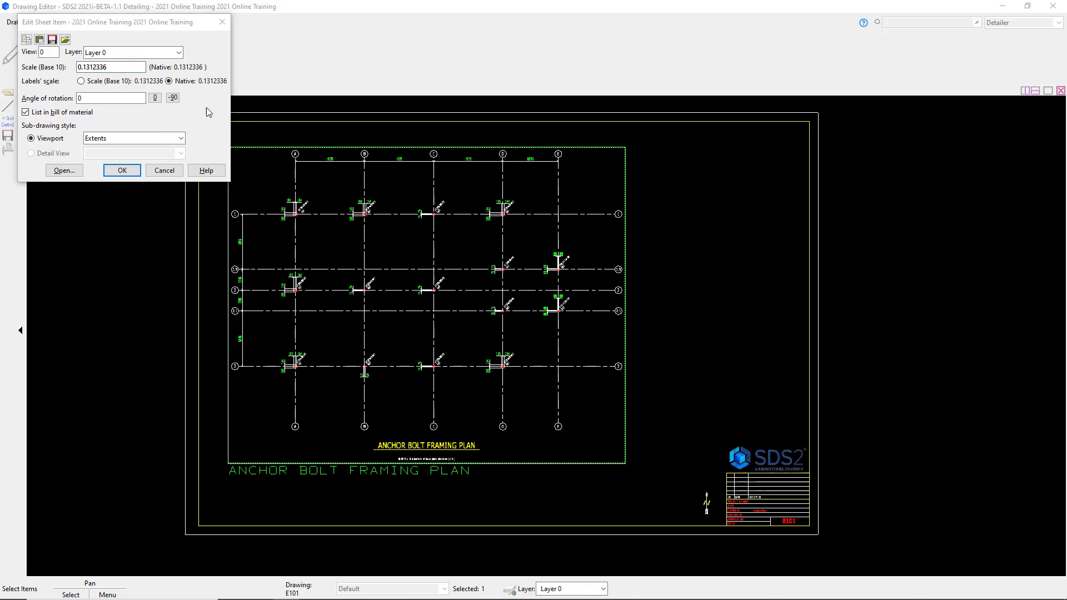
pyautogui.click(168, 175)
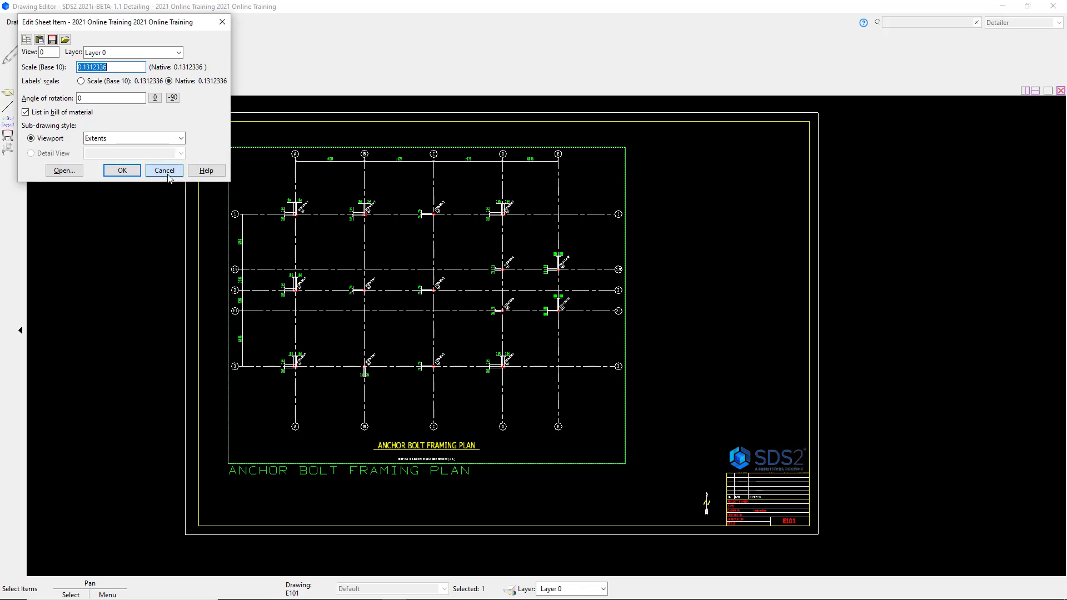
# Move the ANCHOR BOLT FRAMING PLAN slightly right and down inside the border and save sheet E101.
pyautogui.moveTo(599, 406); pyautogui.dragTo(628, 415)
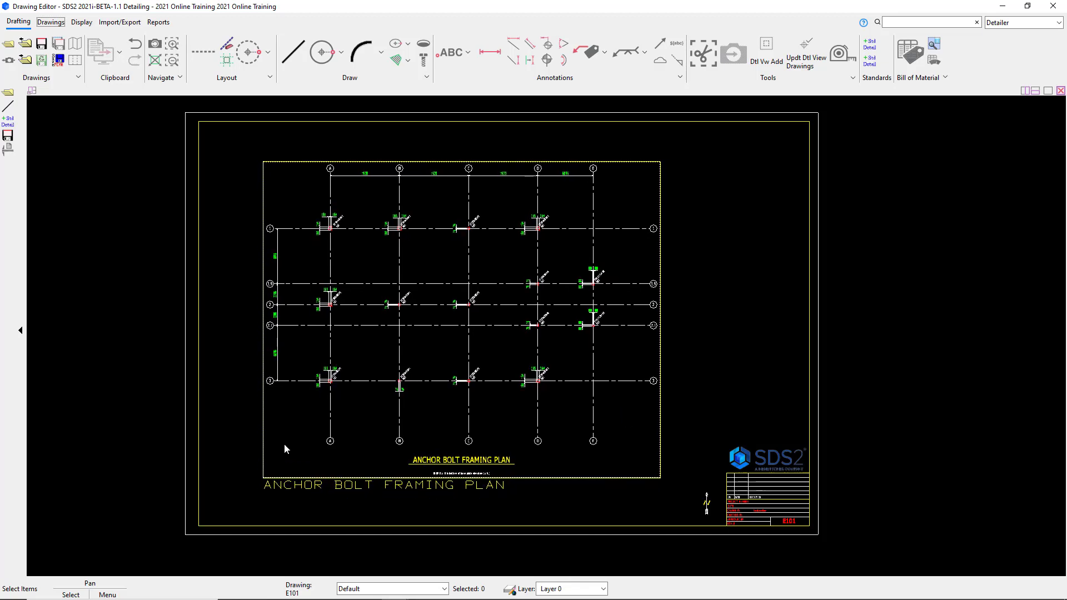
pyautogui.scroll(-1, 192, 442)
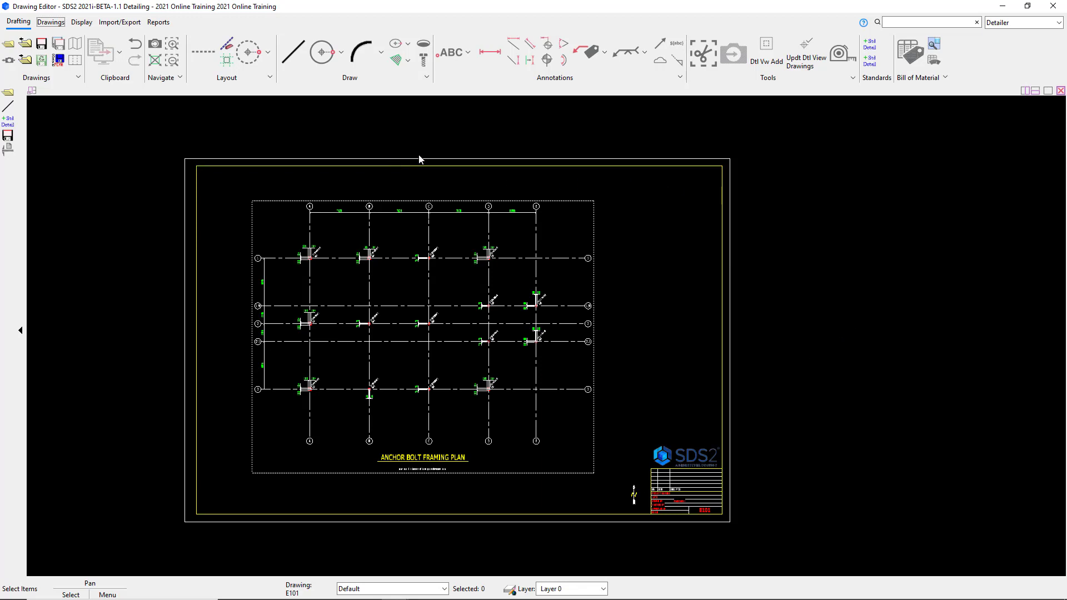
pyautogui.click(42, 48)
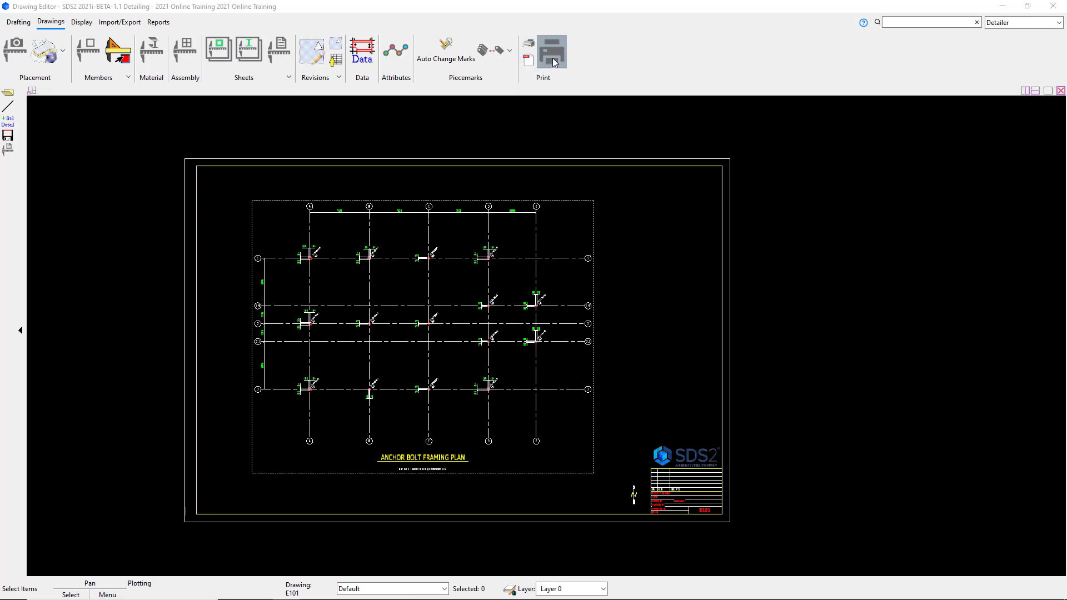
# Switch to the SDS2 Home window and start a PDF drawing export with sheet E101 selected.
pyautogui.moveTo(410, 598)
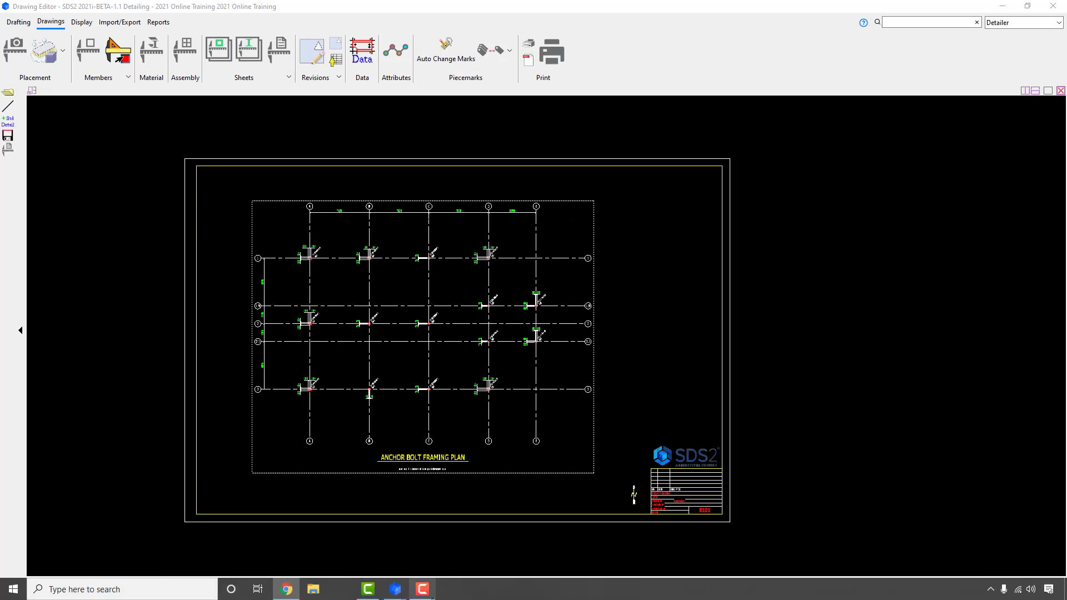
pyautogui.click(307, 546)
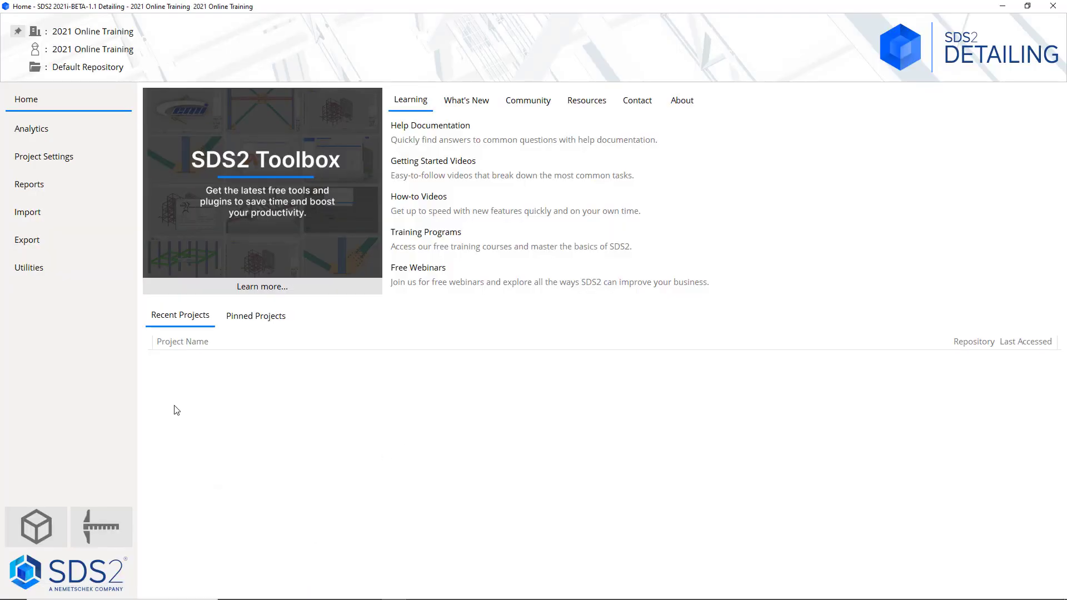
pyautogui.click(61, 236)
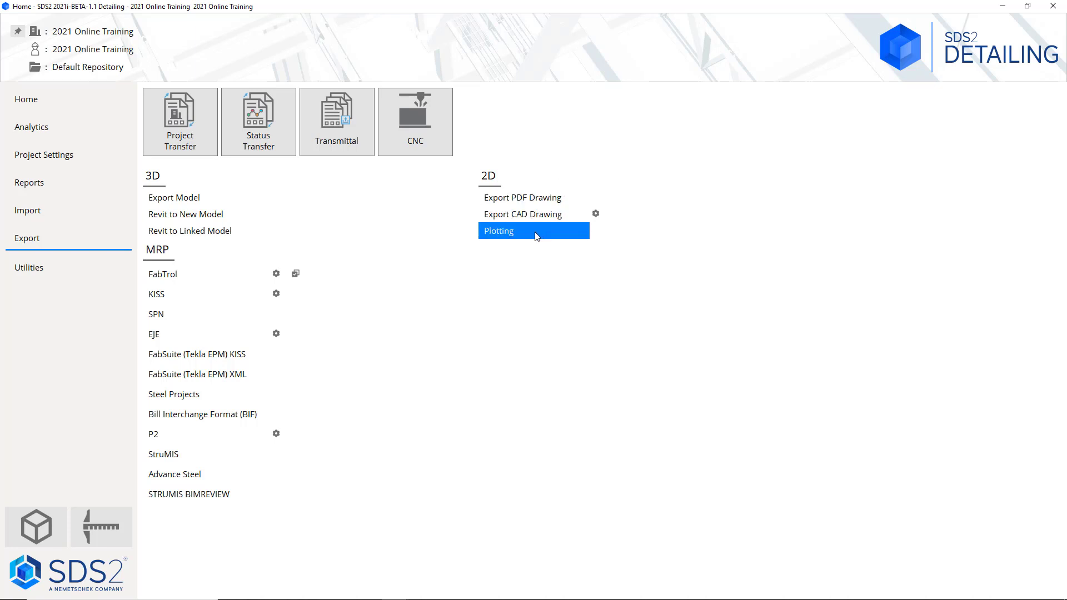
pyautogui.click(525, 204)
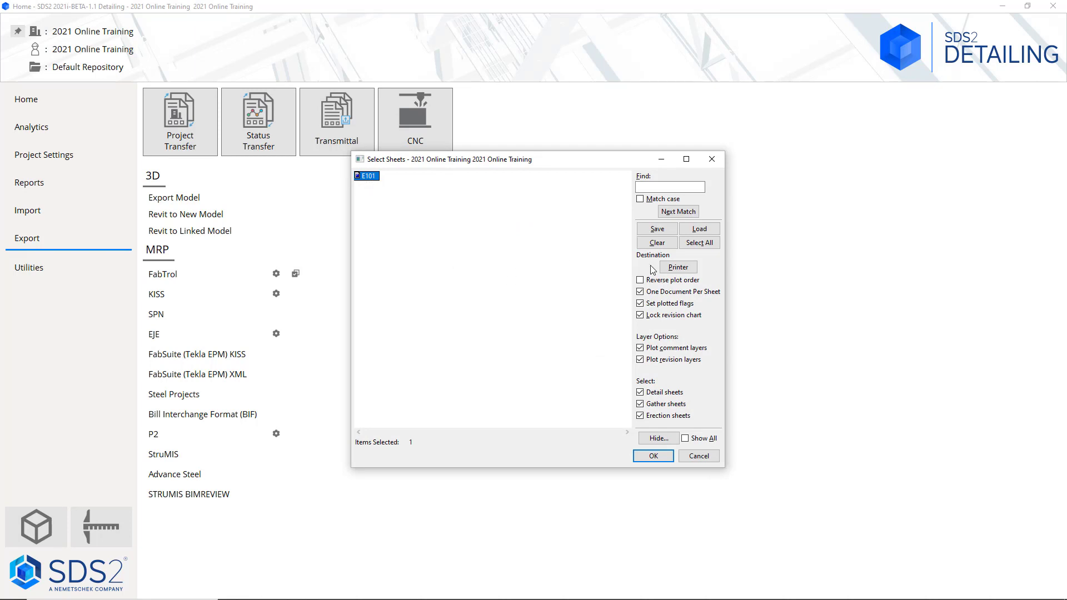
# Set the export's output destination to disk in the Desktop folder and try exporting sheet E101.
pyautogui.click(694, 270)
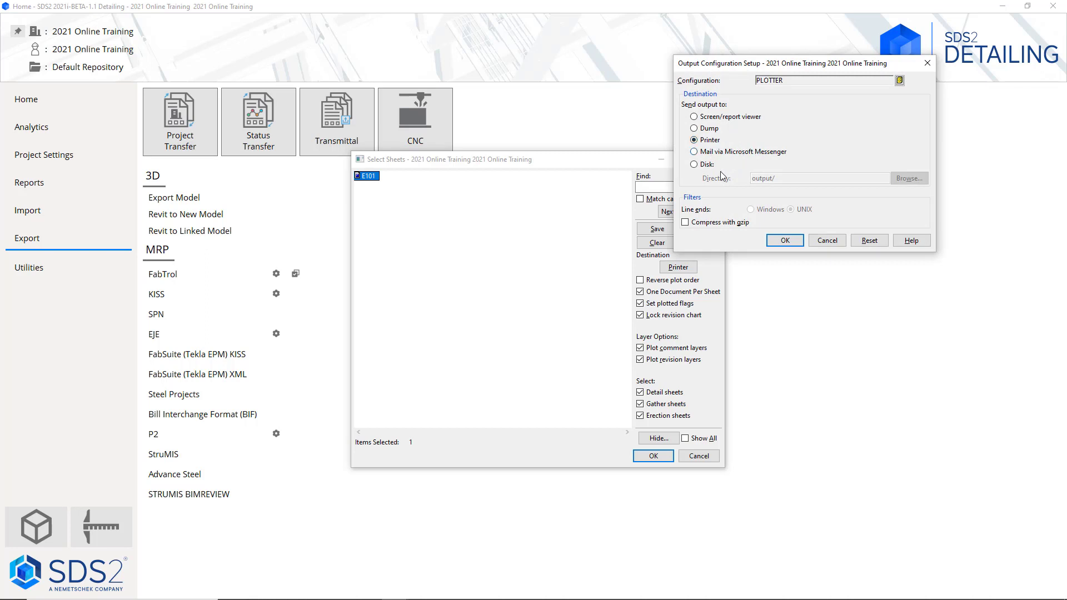
pyautogui.click(695, 164)
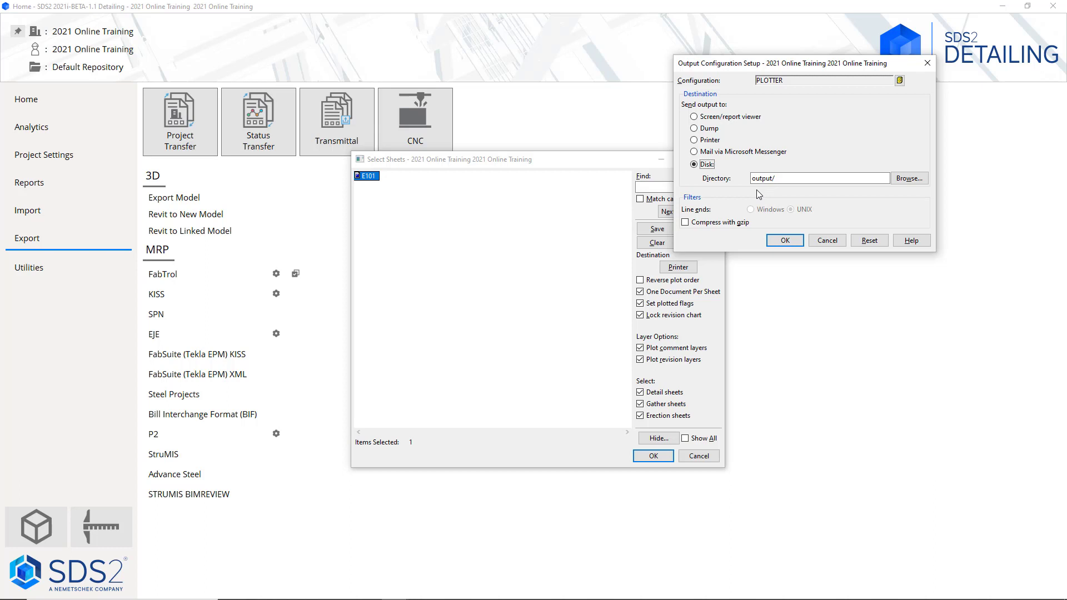
pyautogui.click(909, 179)
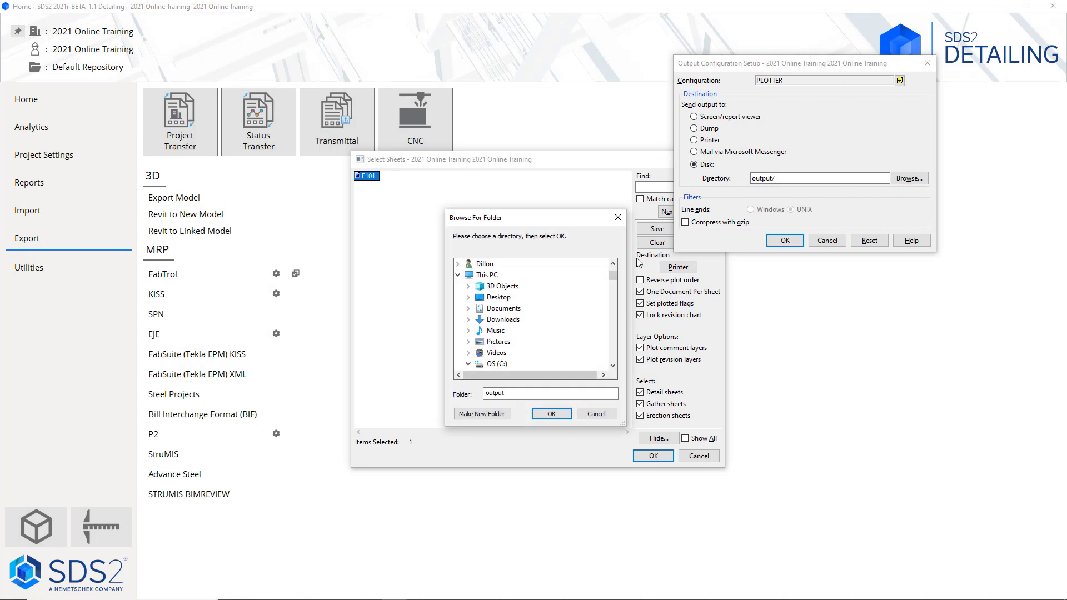
pyautogui.scroll(-1, 514, 306)
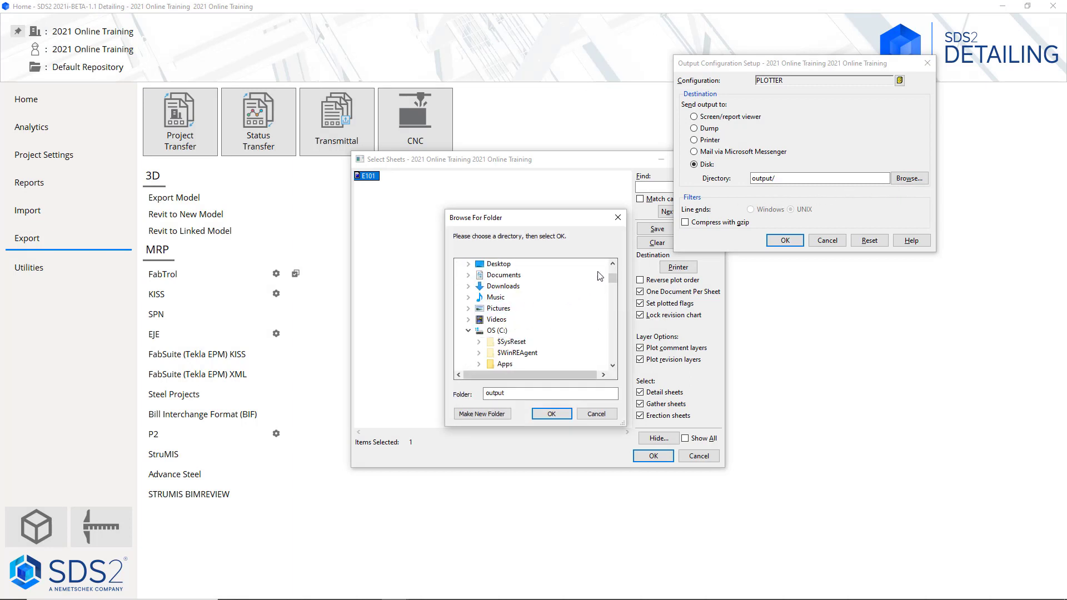
pyautogui.click(506, 266)
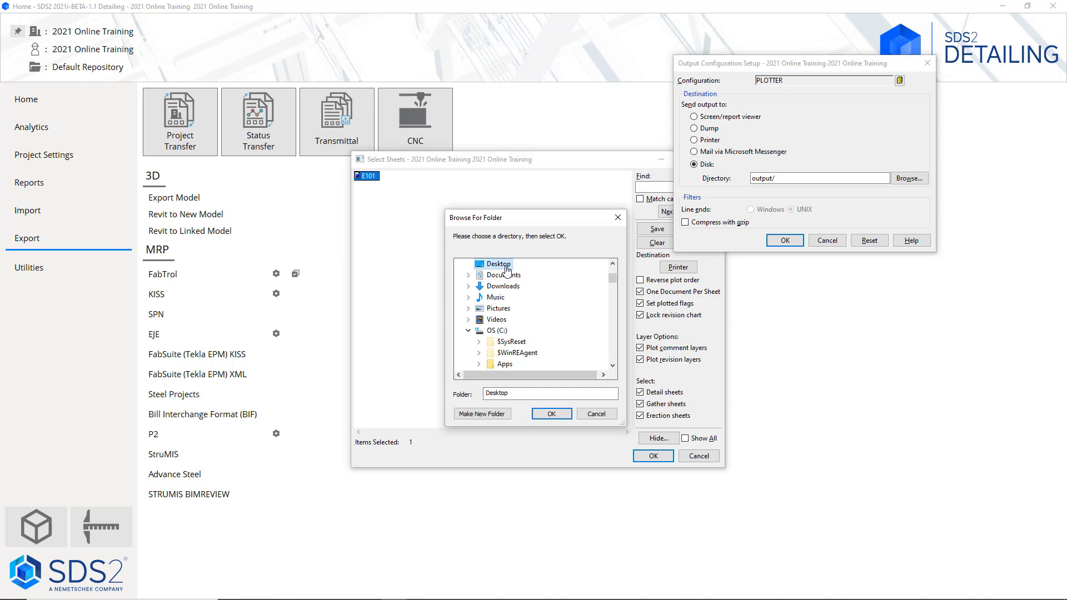
pyautogui.click(552, 414)
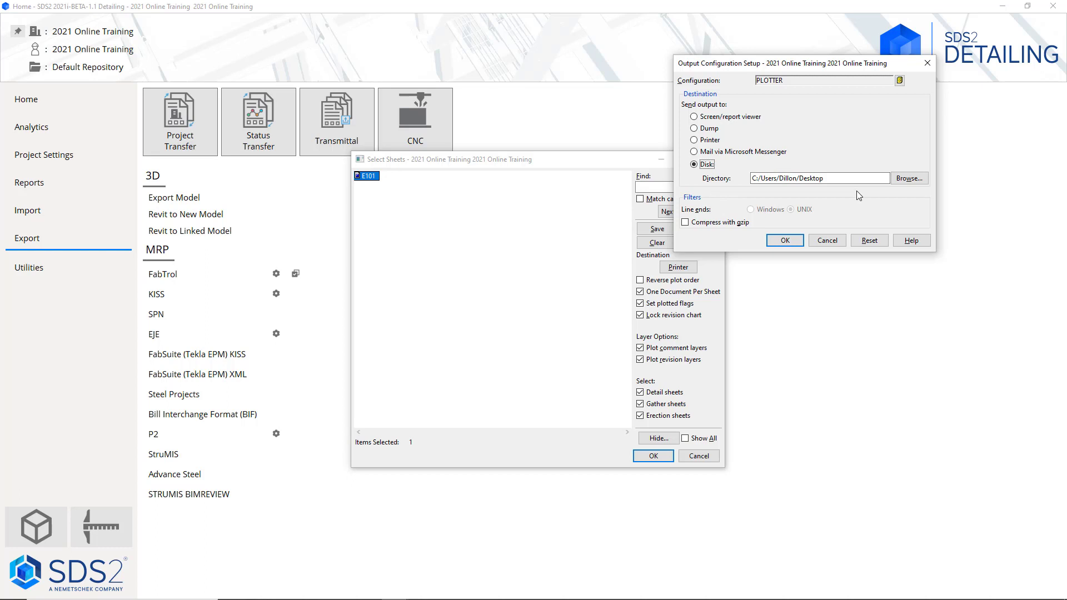
pyautogui.click(785, 241)
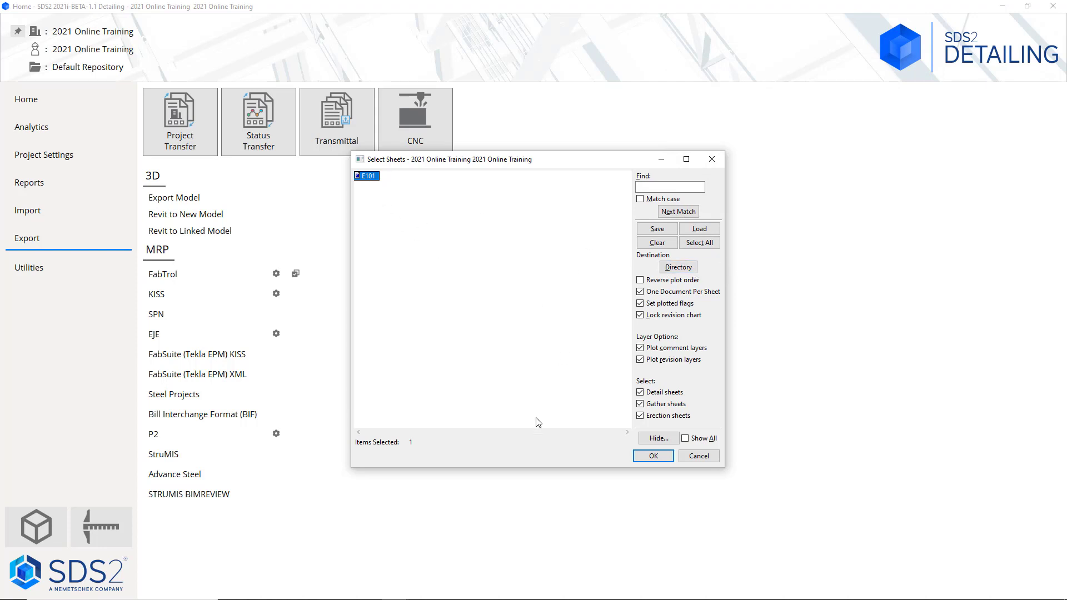
pyautogui.click(654, 457)
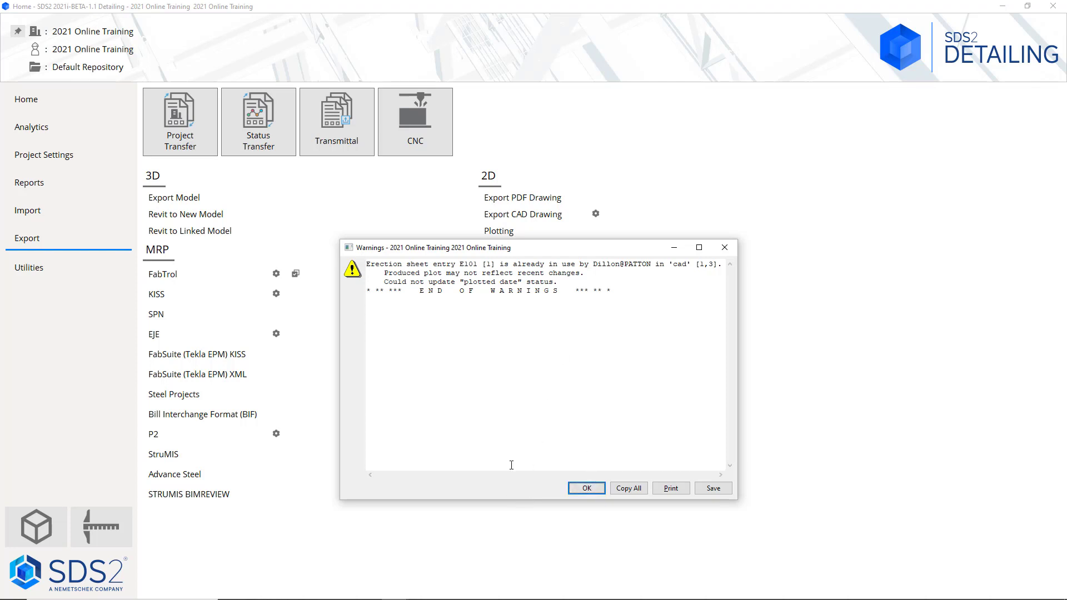
# Dismiss the export warnings and switch to the Drawing Editor window that holds sheet E101.
pyautogui.moveTo(395, 589)
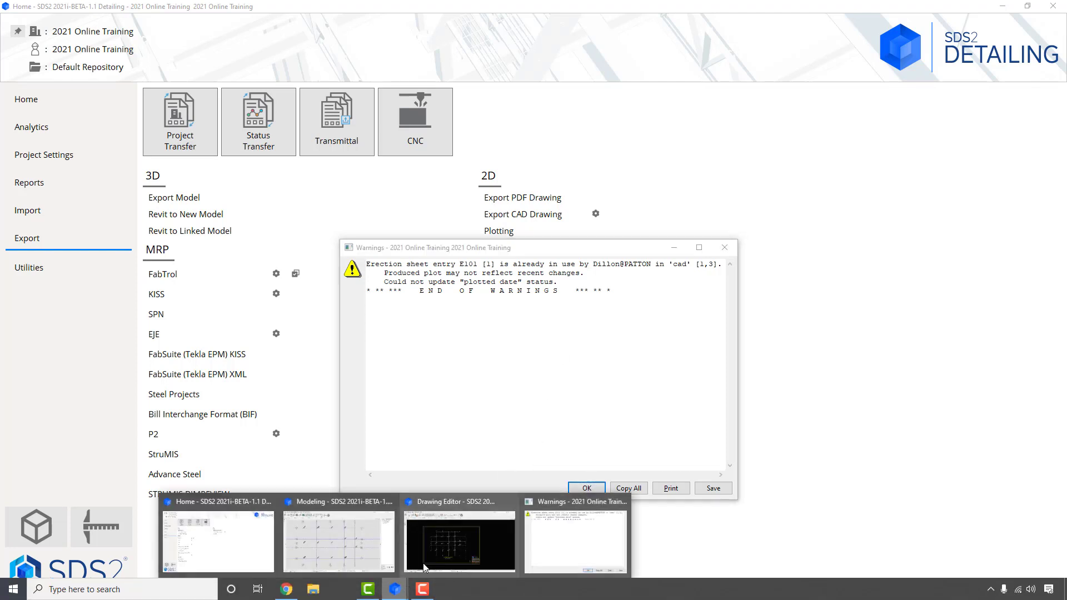
pyautogui.click(590, 492)
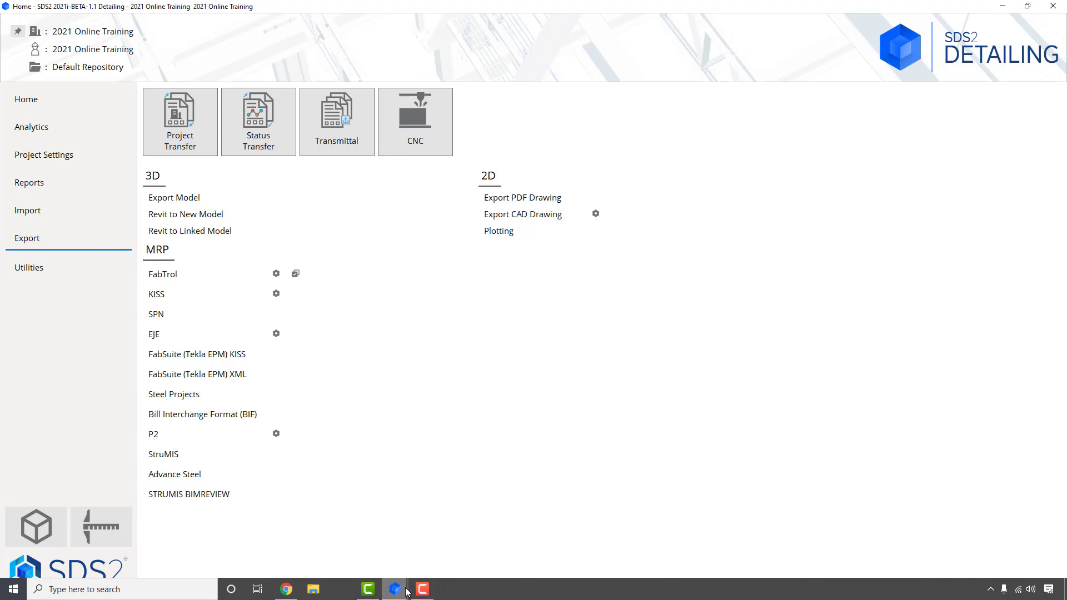
pyautogui.moveTo(404, 591)
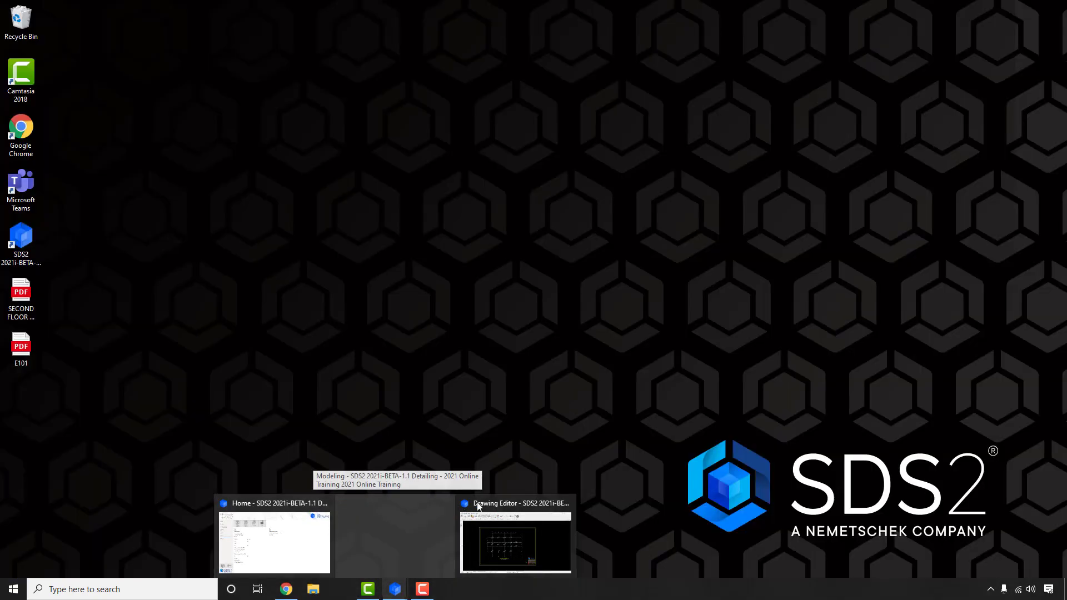
pyautogui.click(506, 505)
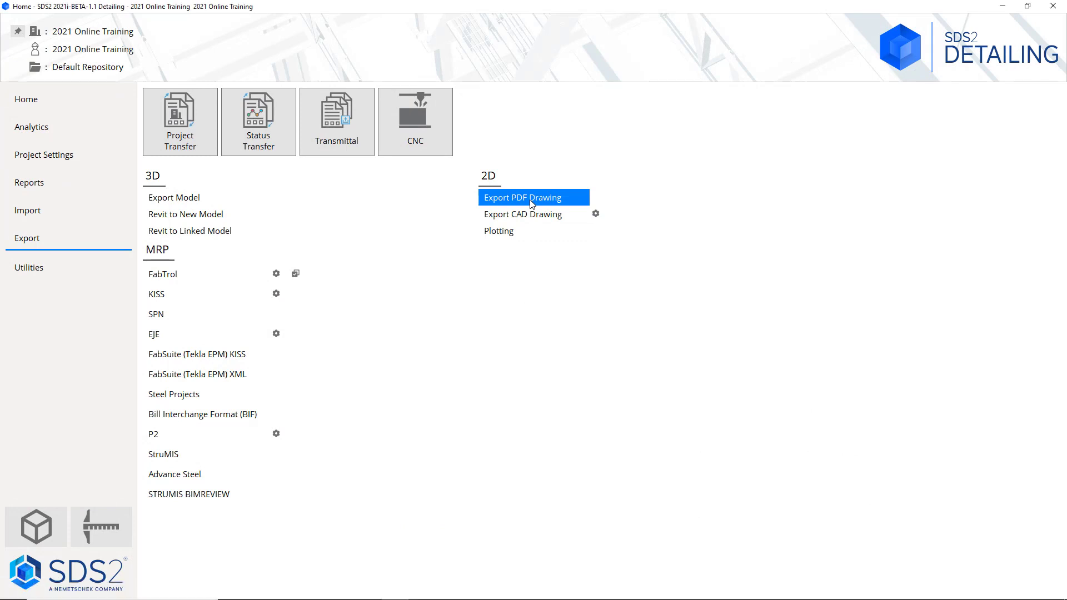
# Run the PDF drawing export for sheet E101 again, sending its output to disk in the Desktop folder.
pyautogui.click(525, 215)
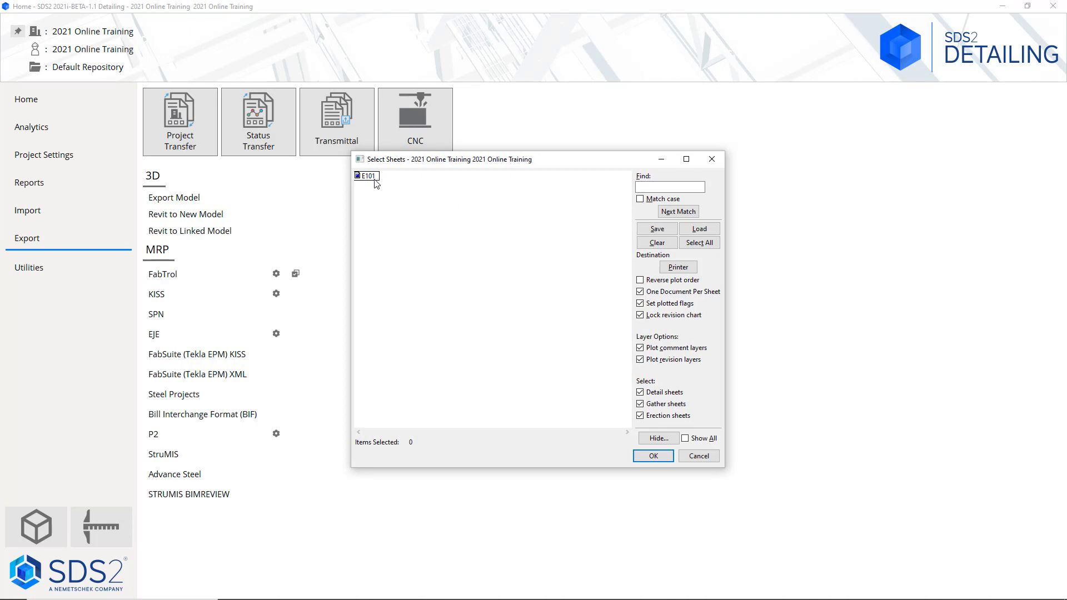
pyautogui.click(369, 176)
pyautogui.click(679, 268)
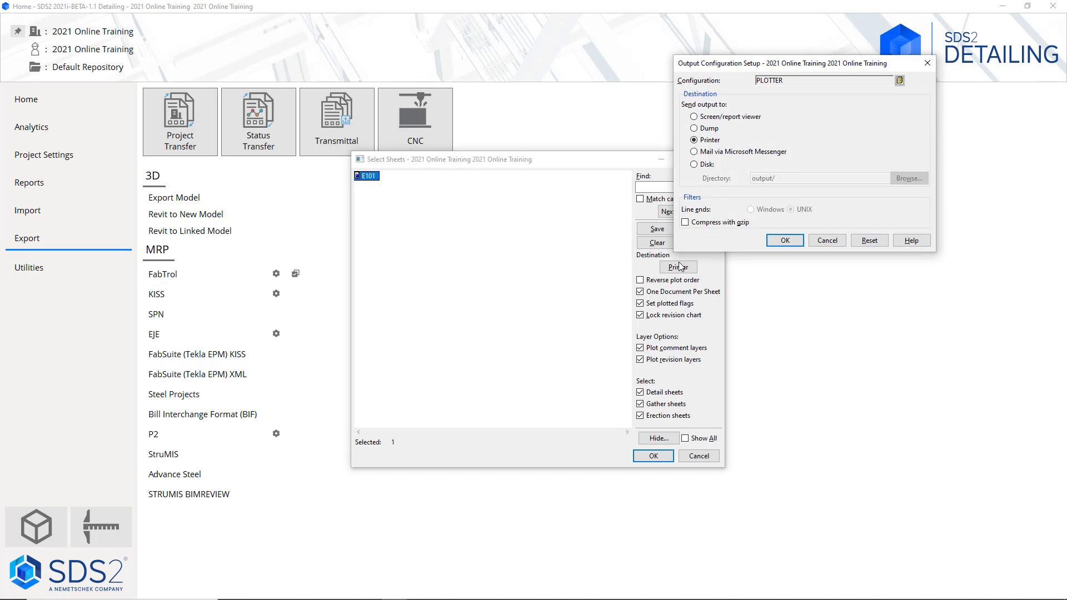
pyautogui.click(710, 165)
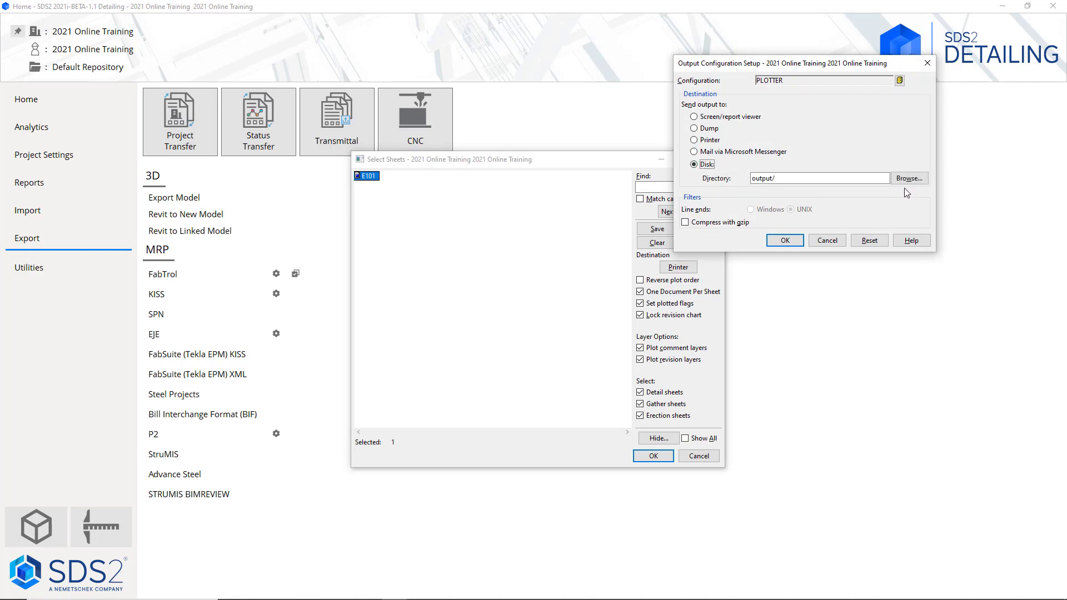
pyautogui.click(910, 180)
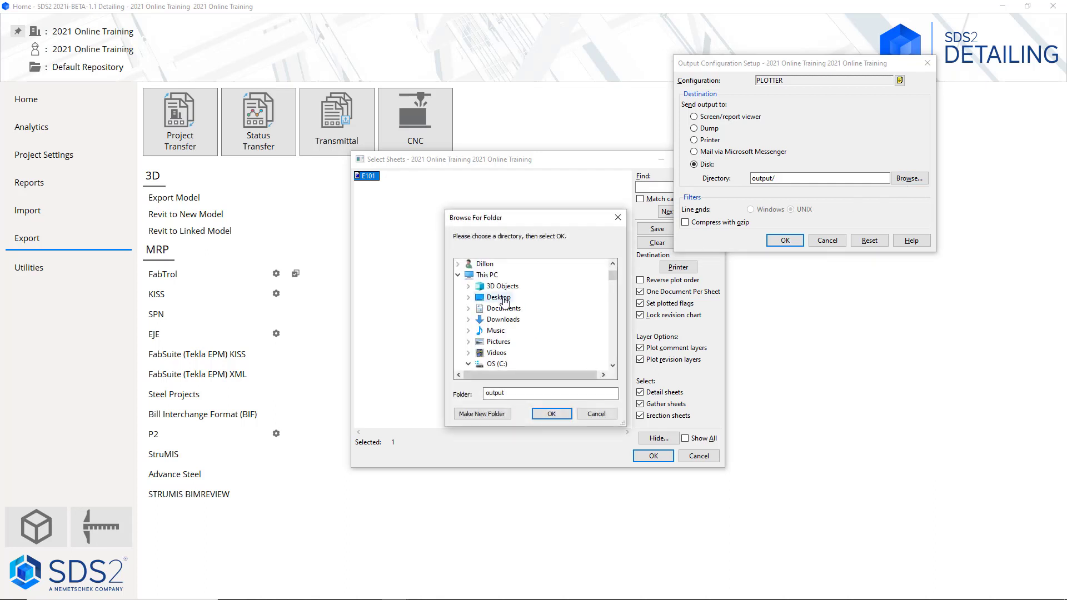
pyautogui.click(499, 298)
pyautogui.click(560, 415)
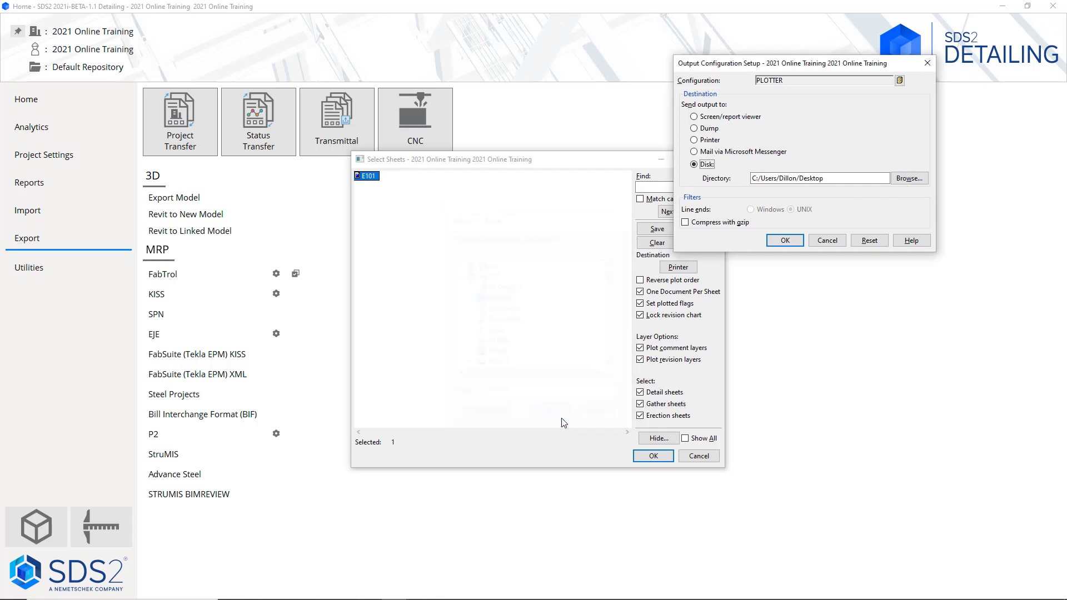
pyautogui.click(785, 241)
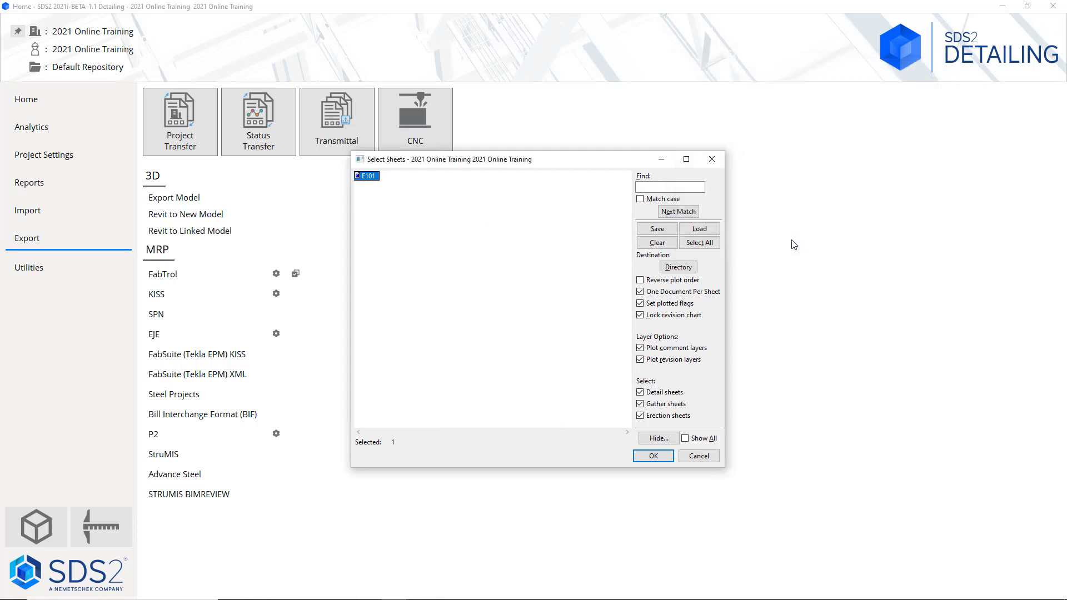
pyautogui.click(653, 457)
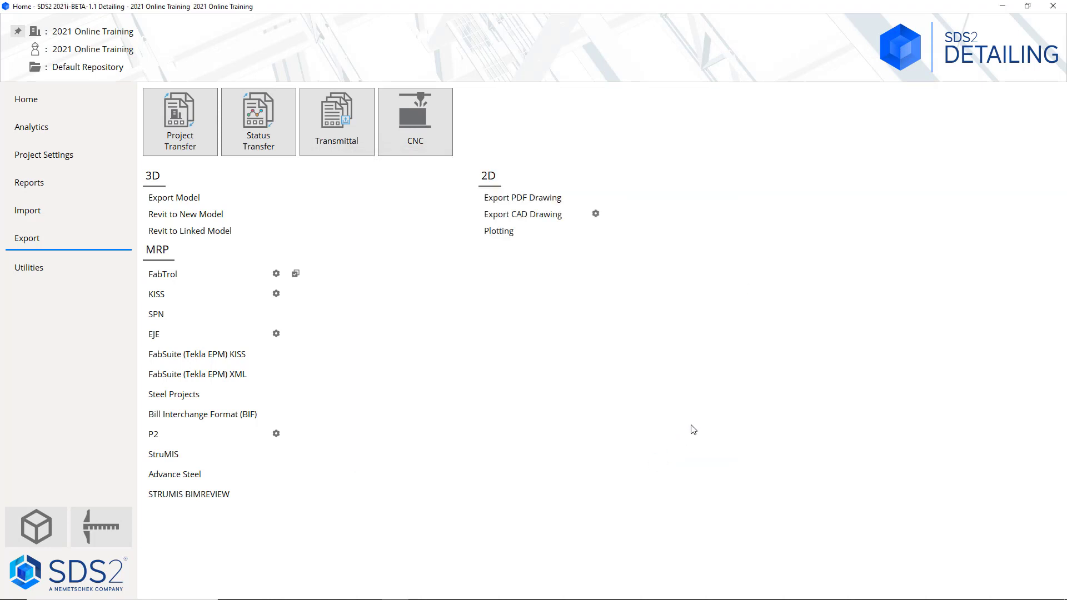
# Open the exported E101.pdf from the desktop and examine the framing plan and title block.
pyautogui.click(1004, 7)
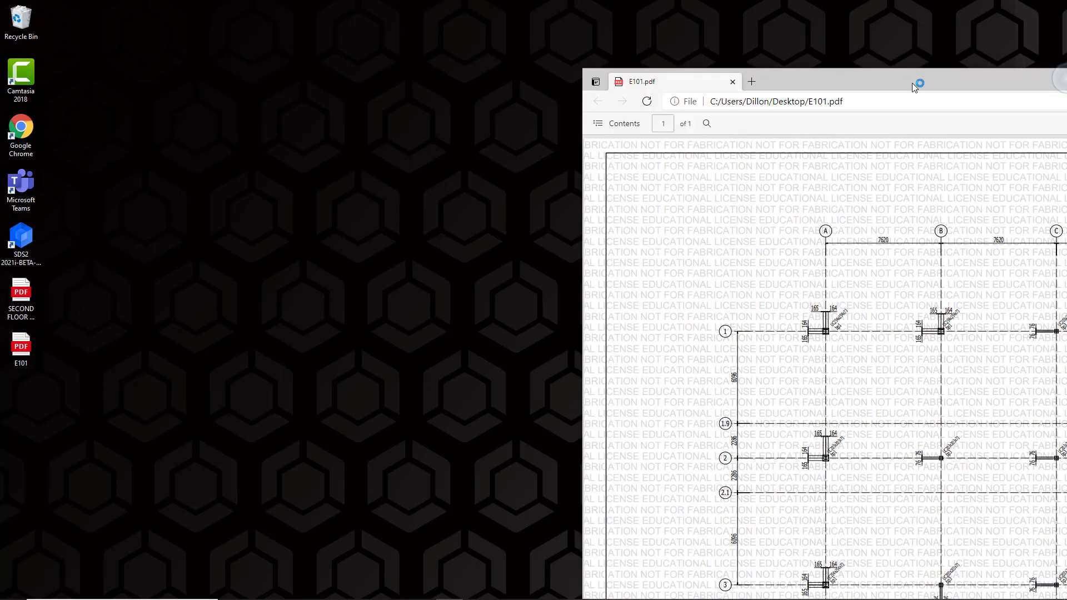
pyautogui.scroll(-3, 551, 231)
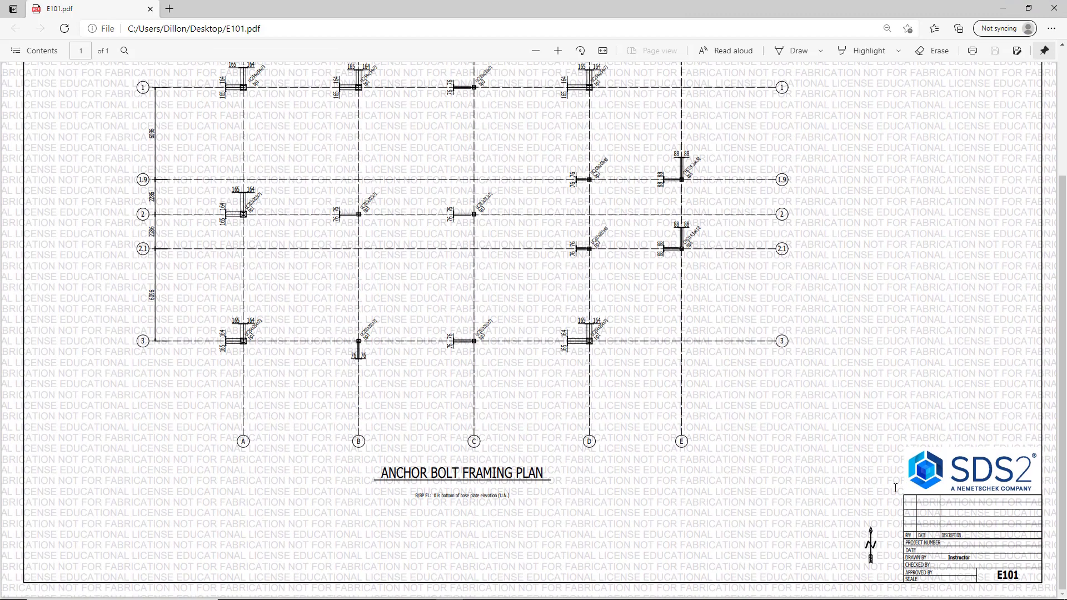
pyautogui.scroll(2, 782, 441)
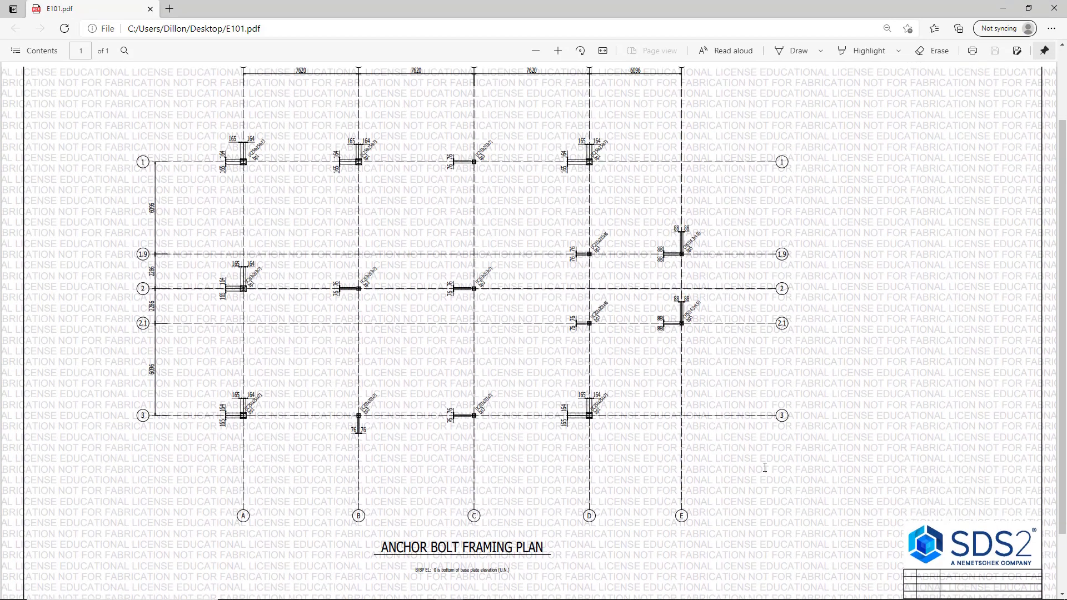